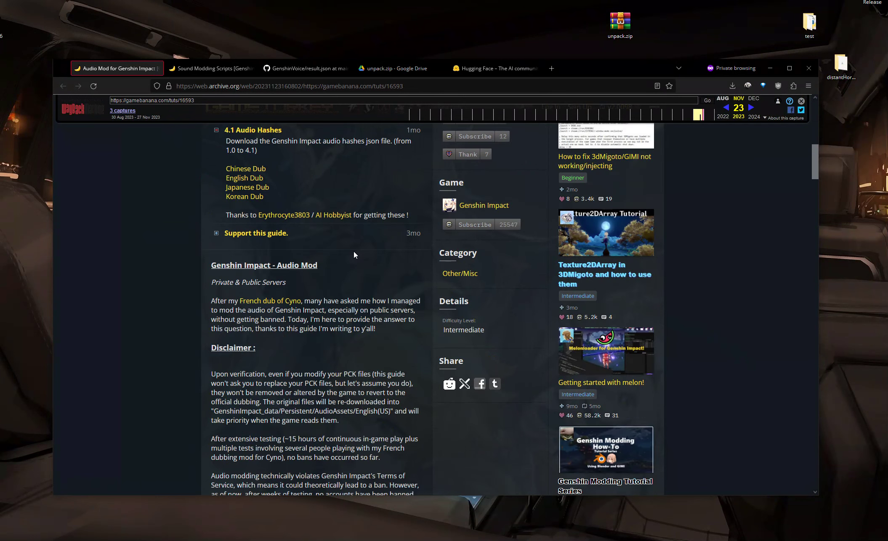
Step: Scroll through the Genshin Impact audio mod guide to read its disclaimer and preparation sections
scroll(230, 458, down, 3)
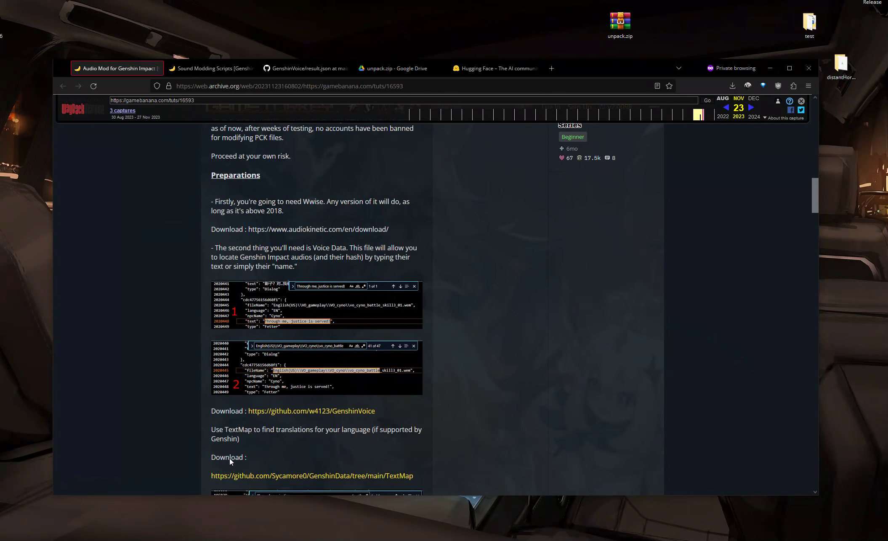
scroll(255, 351, up, 7)
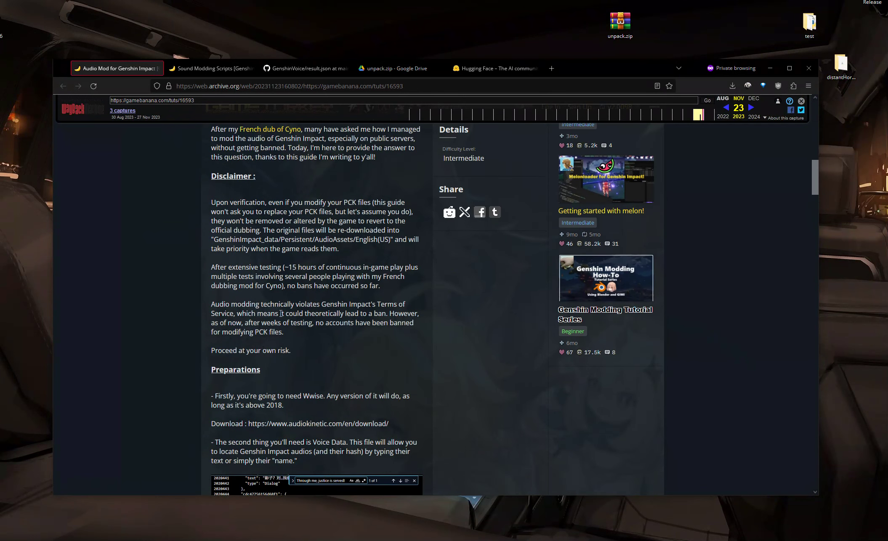
scroll(255, 352, up, 3)
scroll(307, 273, down, 3)
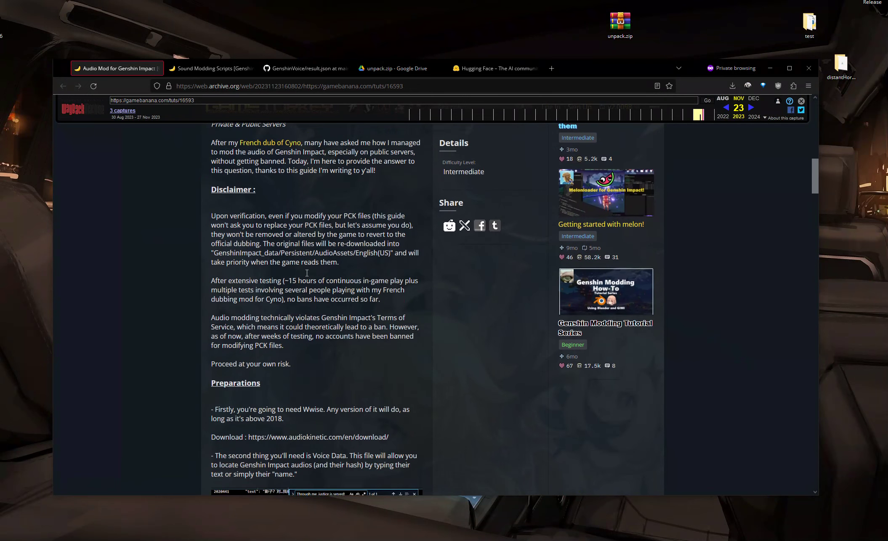
scroll(354, 377, down, 2)
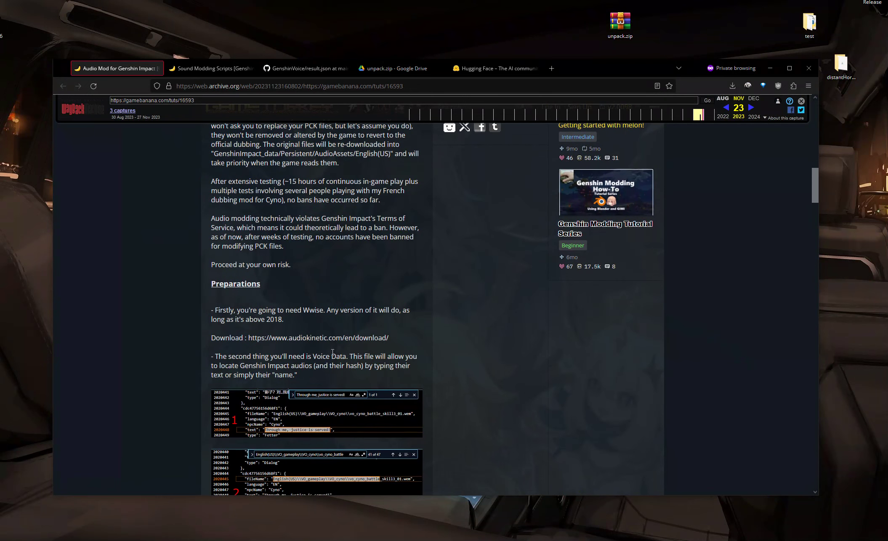
drag(388, 338, 249, 338)
scroll(346, 313, down, 10)
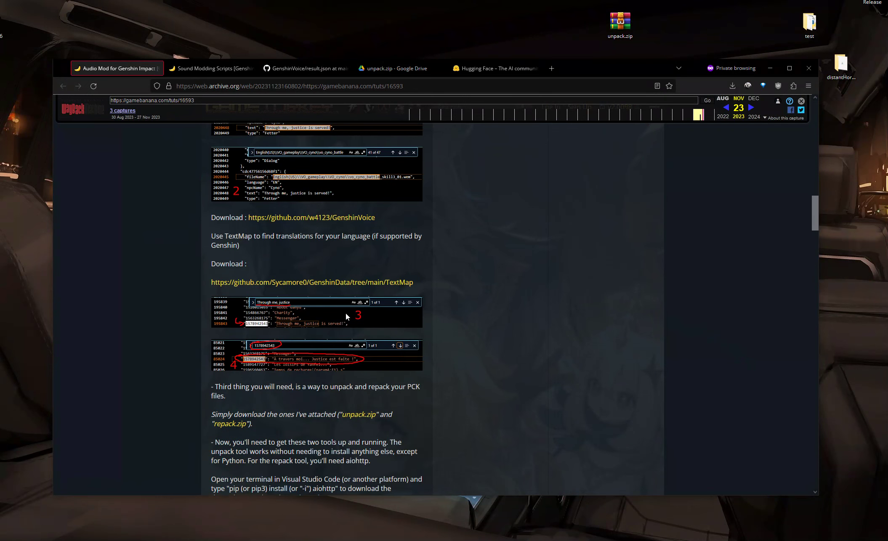
scroll(346, 313, down, 1)
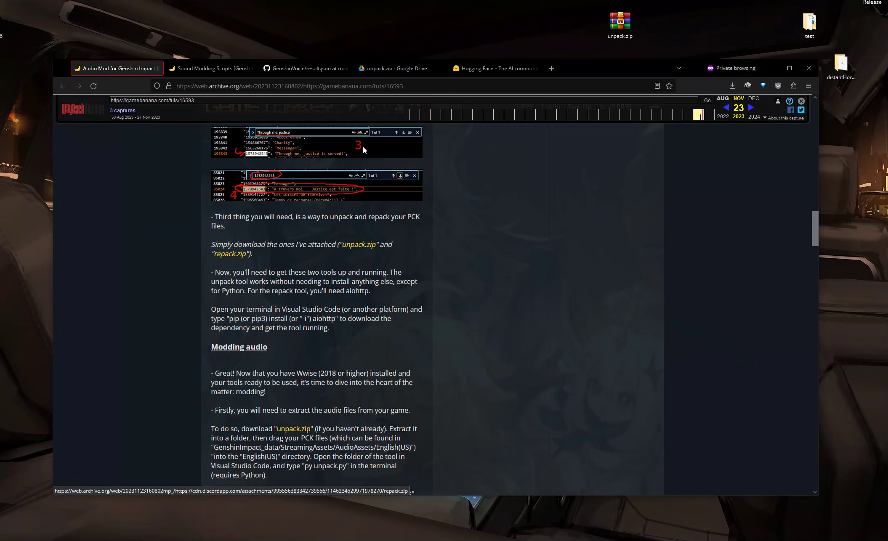
Step: Check the unpack.zip contents in the Google Drive tab and return to the guide's modding audio section
click(377, 71)
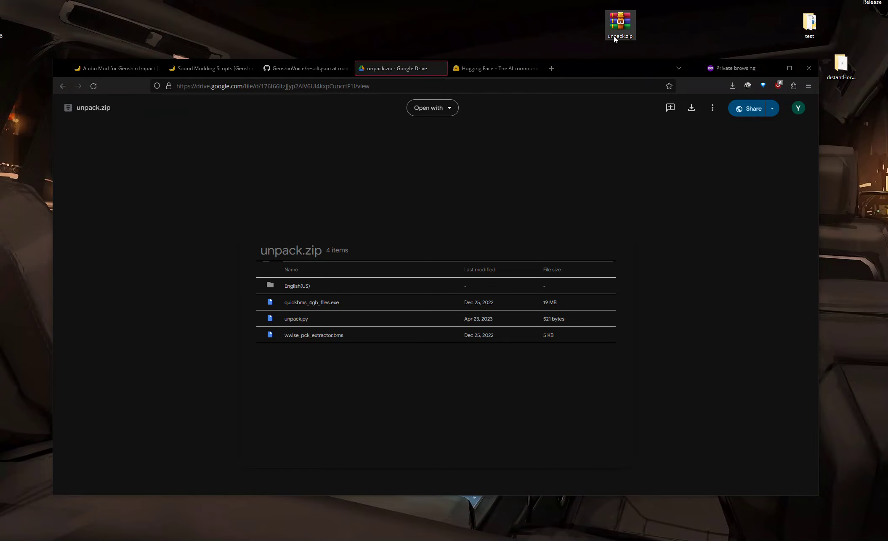
click(111, 72)
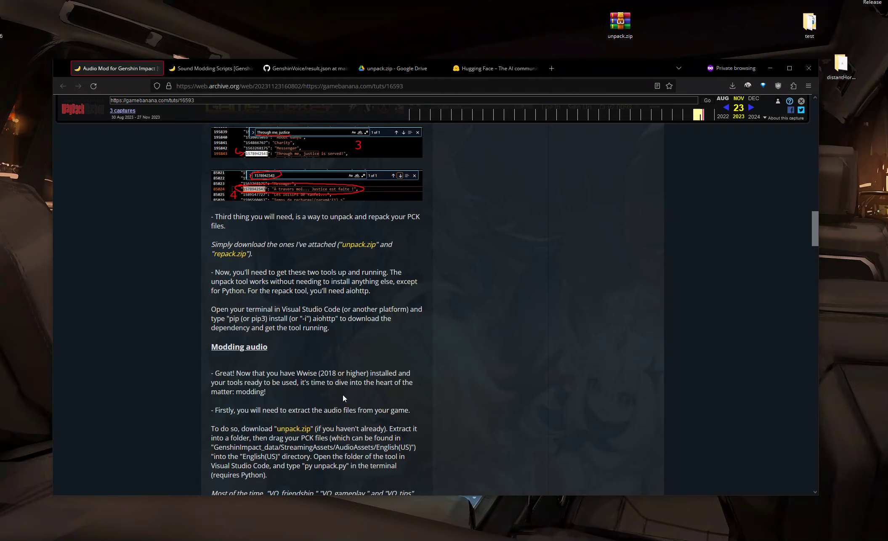
scroll(343, 393, down, 8)
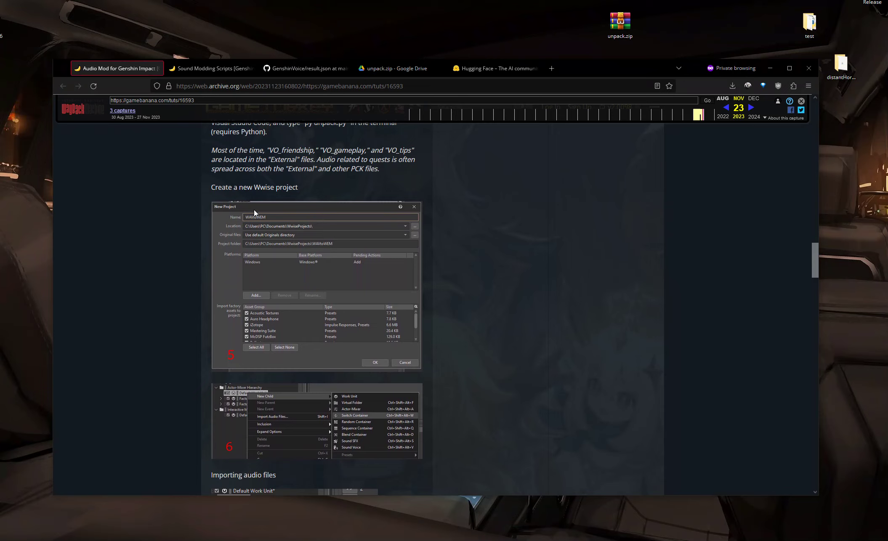
Step: Launch Wwise and open the WAVtoWEM project from the recent projects list
key(super)
text(wwise)
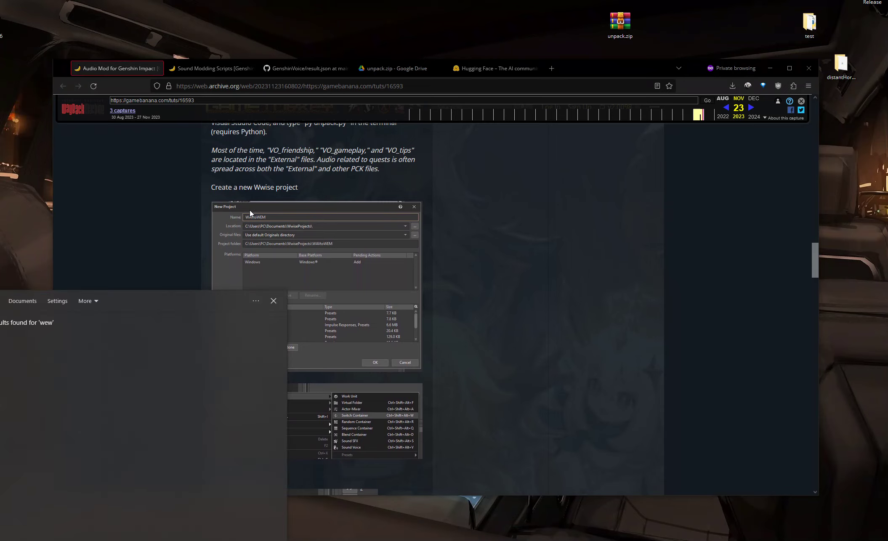
key(Return)
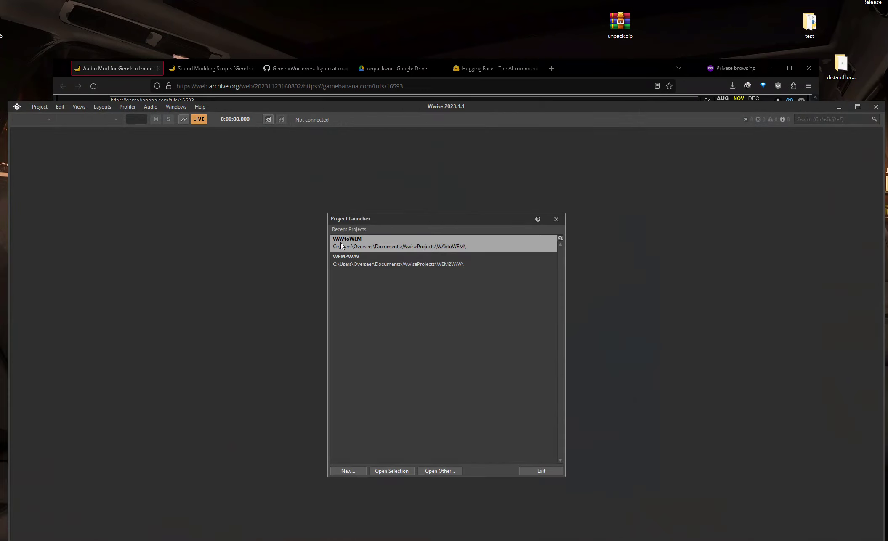
double_click(349, 245)
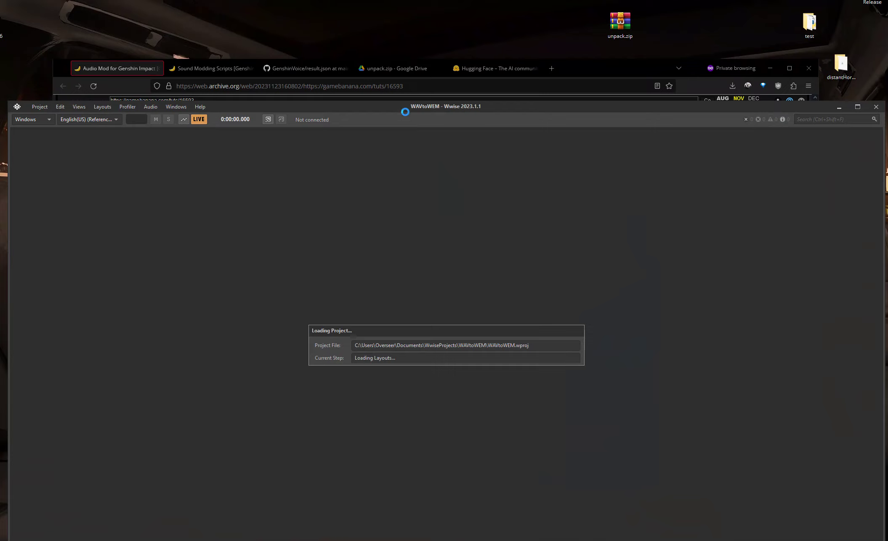
Step: Arrange the Wwise and browser windows so the guide's audio import section sits beside the project explorer
drag(421, 109, 437, 259)
click(467, 209)
scroll(467, 208, down, 5)
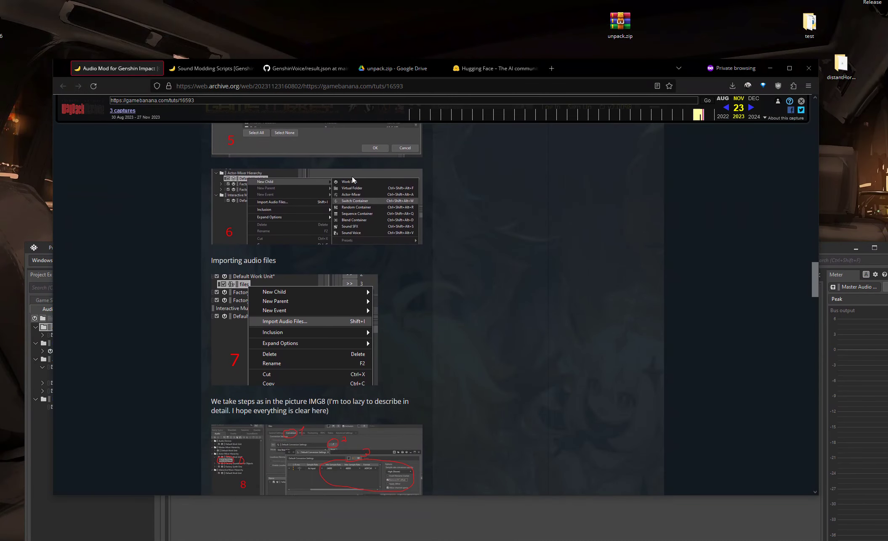
drag(571, 79, 633, 70)
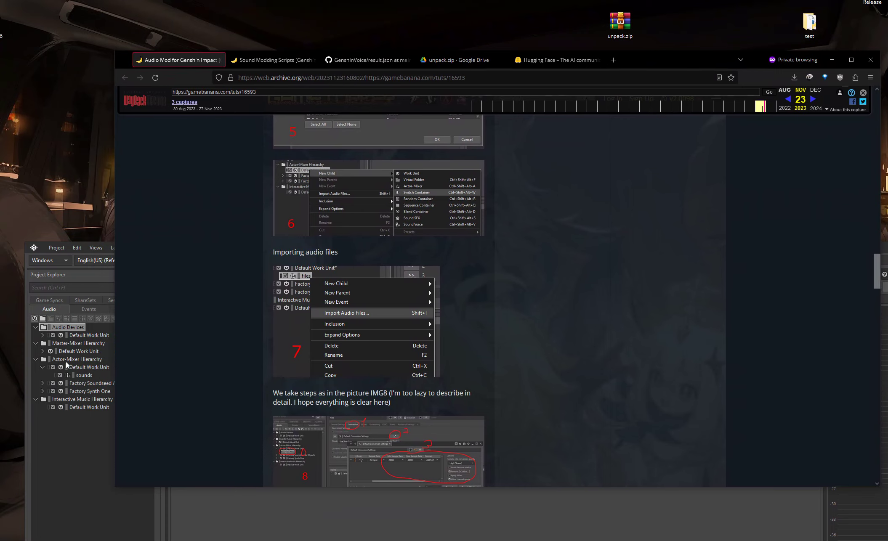
Step: Inspect the Actor-Mixer Default Work Unit's options and select its sounds container
click(92, 367)
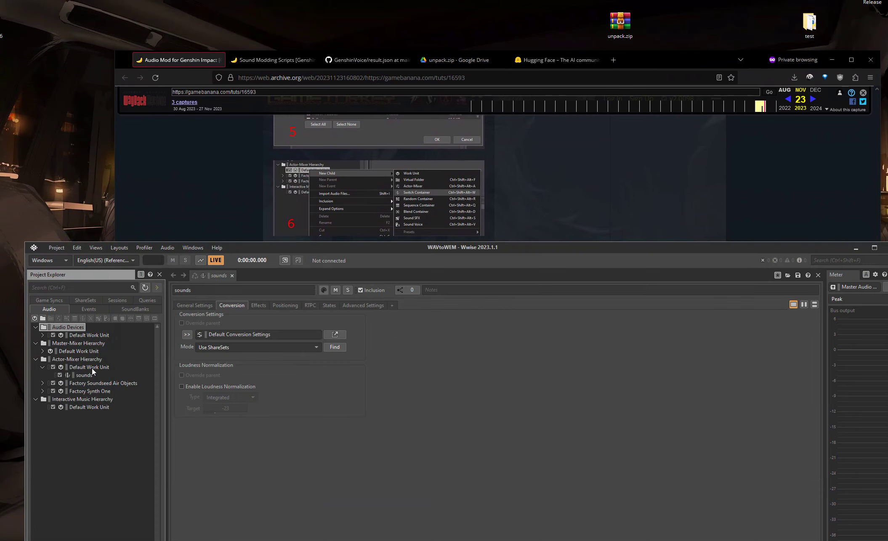
right_click(91, 367)
mouse_move(179, 140)
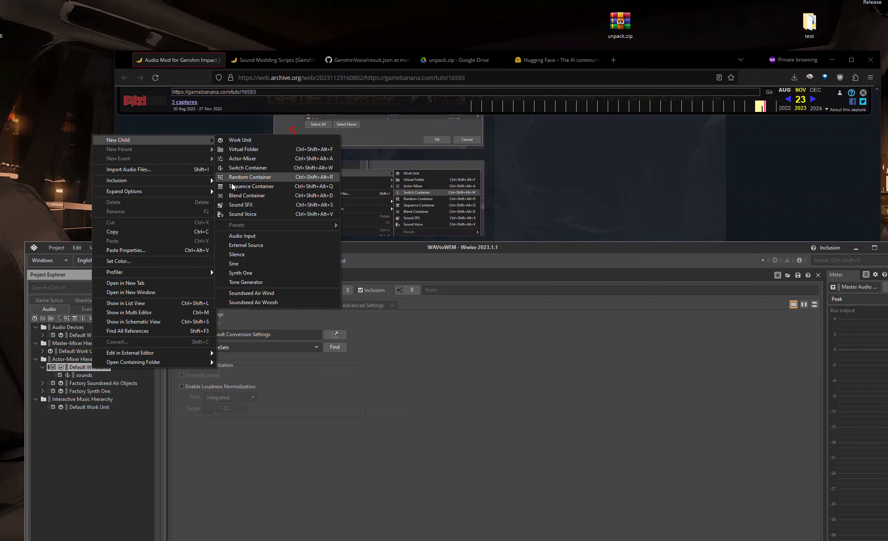
click(82, 374)
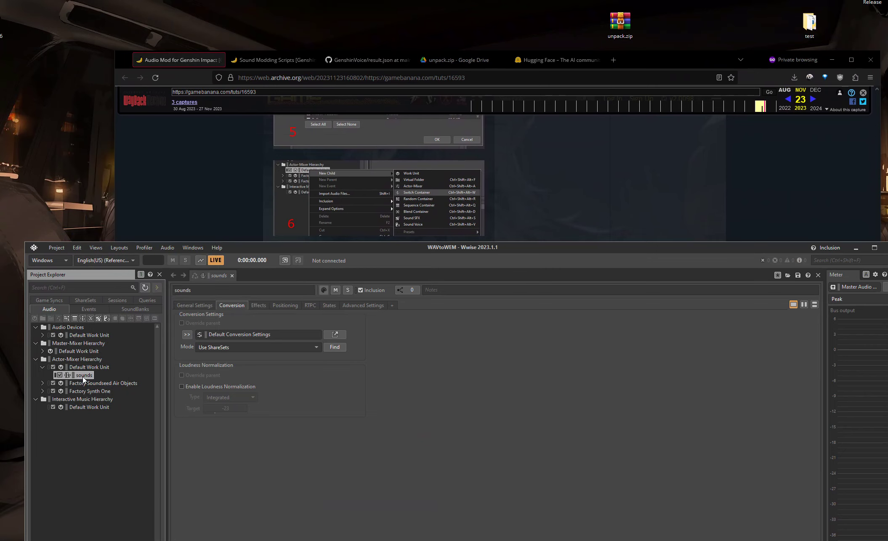
click(224, 190)
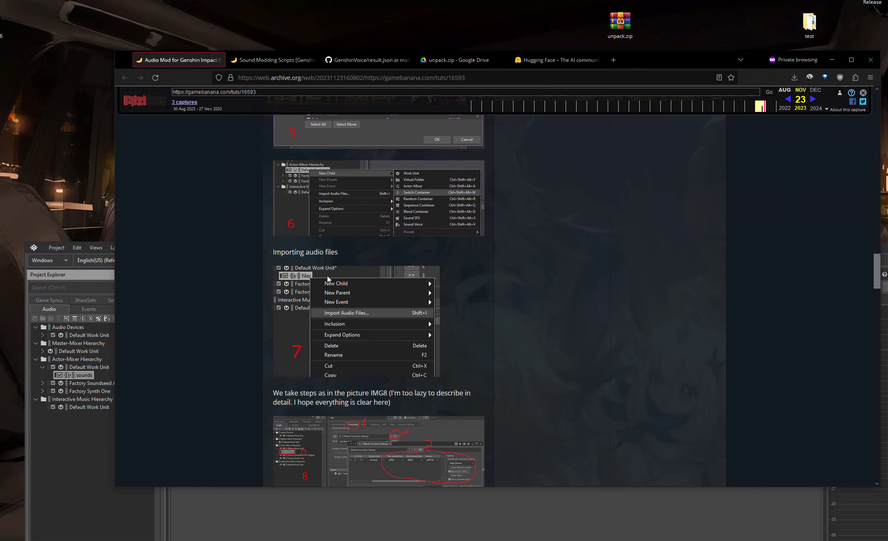
Step: Scroll the guide through the WEM conversion, renaming and repacking instructions
scroll(324, 278, down, 4)
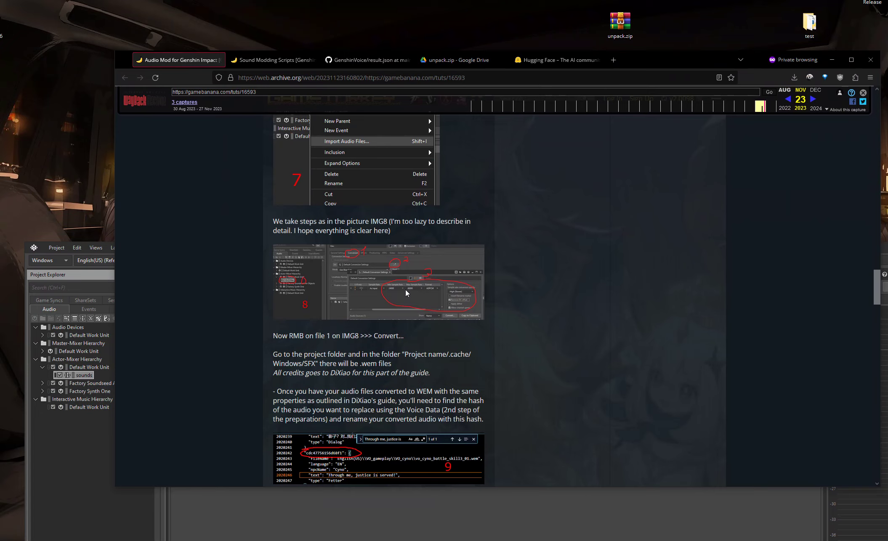
scroll(438, 255, down, 6)
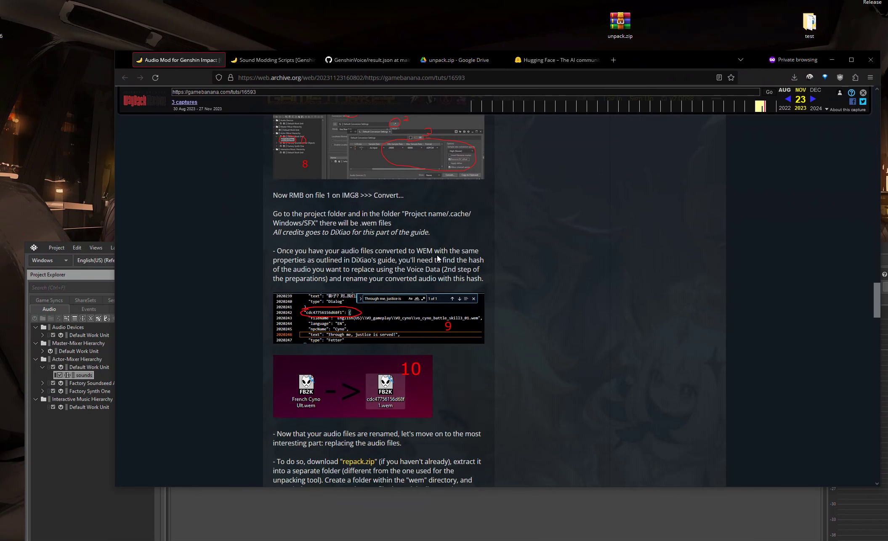
scroll(437, 255, down, 1)
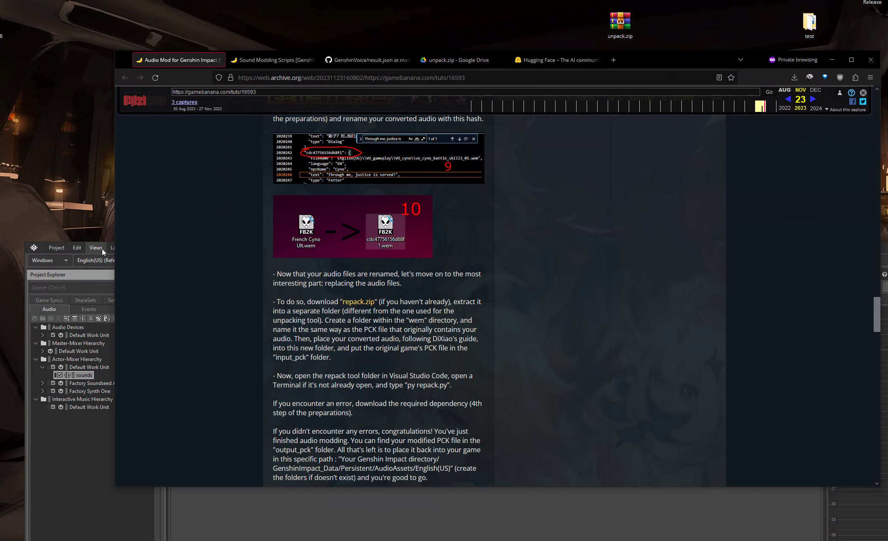
Step: Open foobar2000 from the desktop and reposition its window
click(622, 518)
click(855, 248)
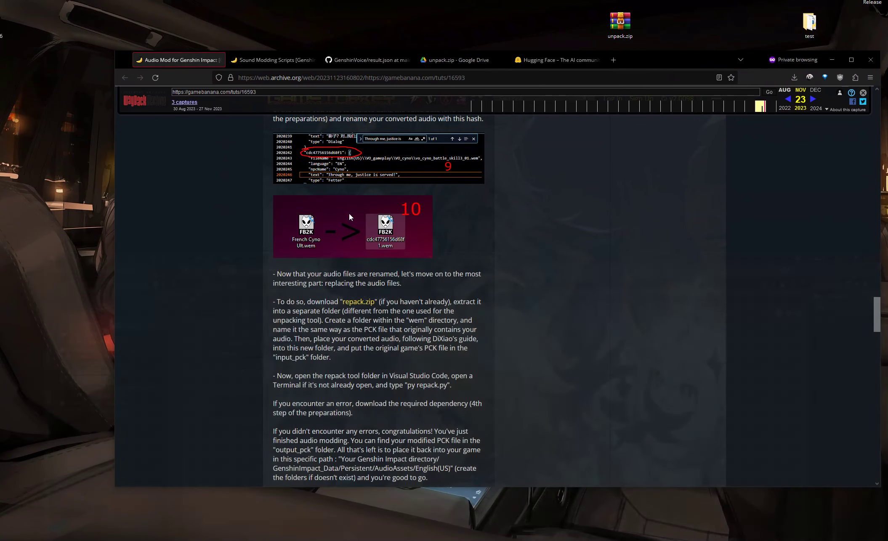
double_click(58, 101)
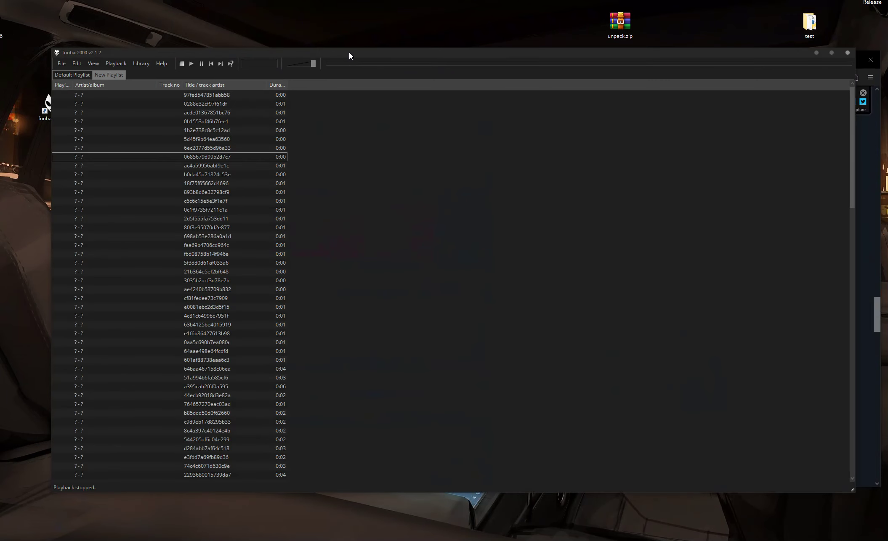
drag(349, 52, 379, 67)
Step: Try converting a block of playlist tracks to WAV with Quick Convert, then close the dialog
drag(335, 112, 236, 264)
right_click(236, 224)
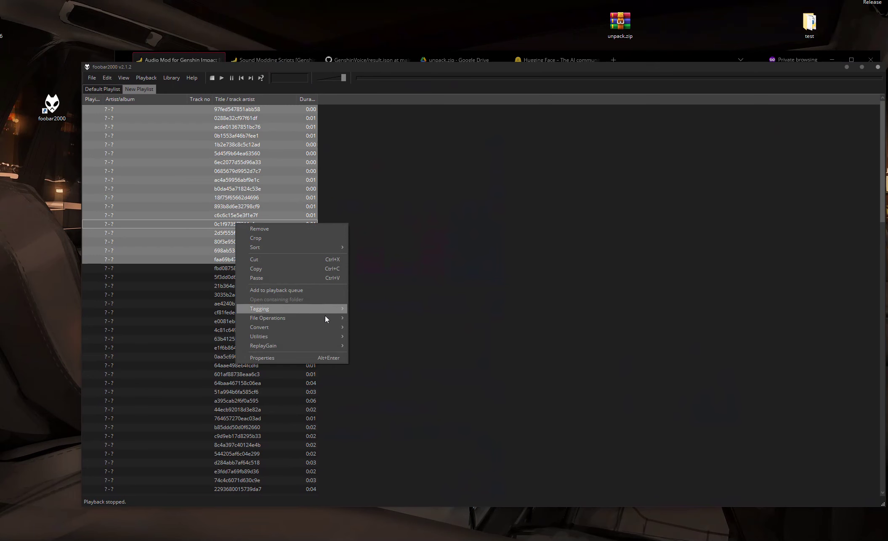
mouse_move(332, 327)
click(366, 328)
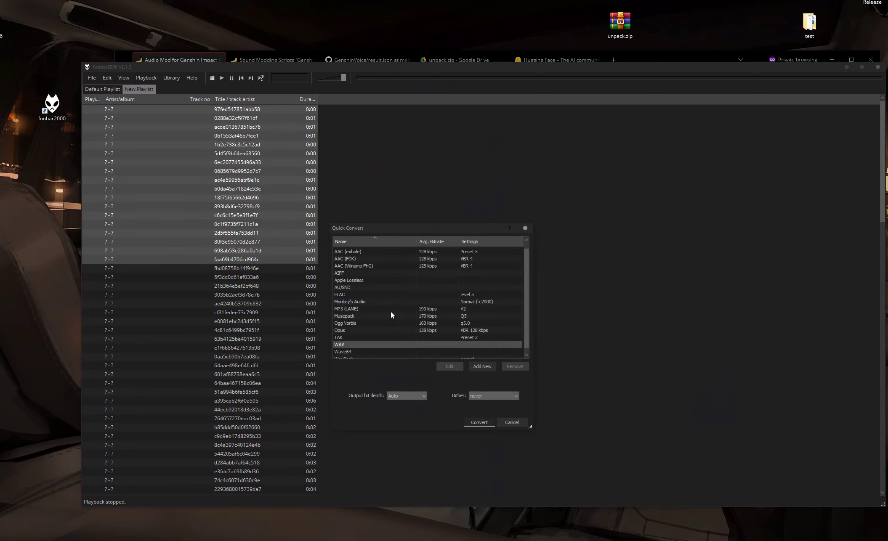
click(348, 345)
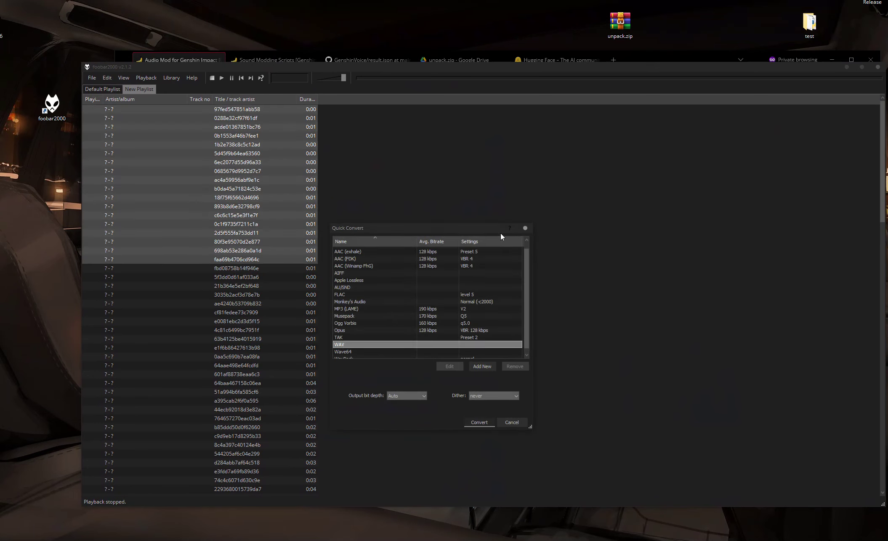
click(525, 228)
click(365, 210)
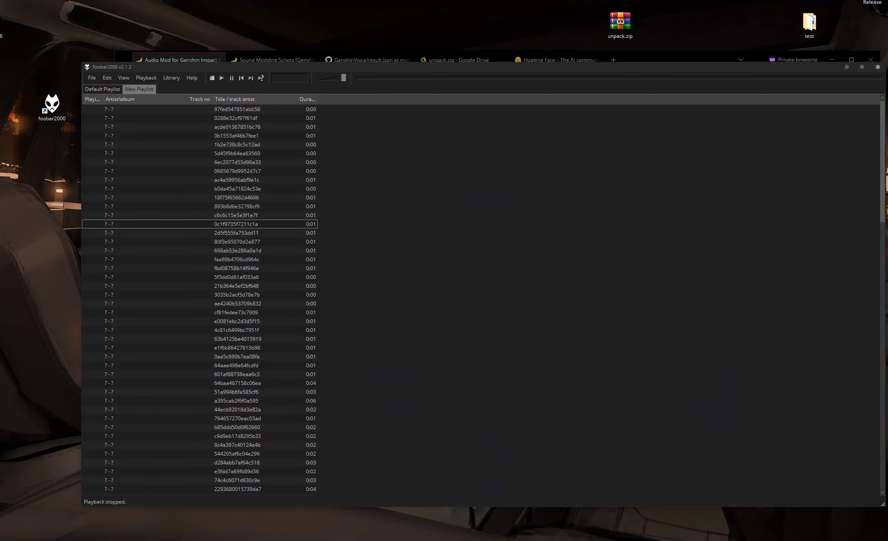
Step: Close foobar2000 and read the Sound Modding Scripts page's description of the hashes script
click(878, 66)
click(269, 60)
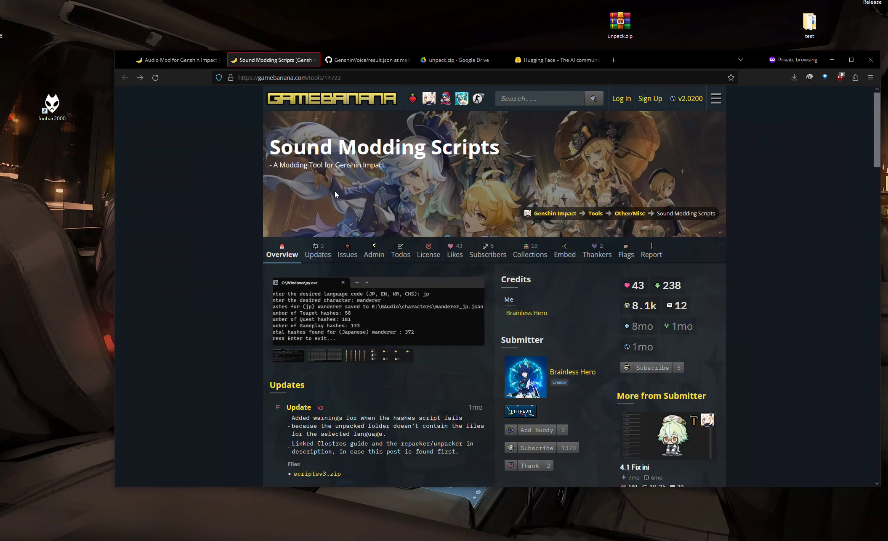
scroll(368, 295, down, 2)
scroll(375, 249, up, 2)
scroll(436, 296, down, 7)
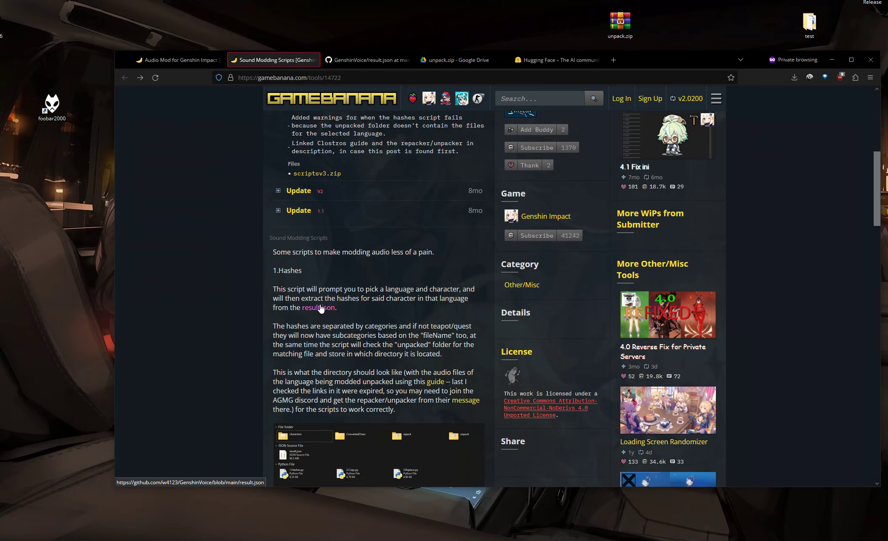
Step: Check the result.json file page in the GenshinVoice GitHub tab and return to the scripts page
click(358, 60)
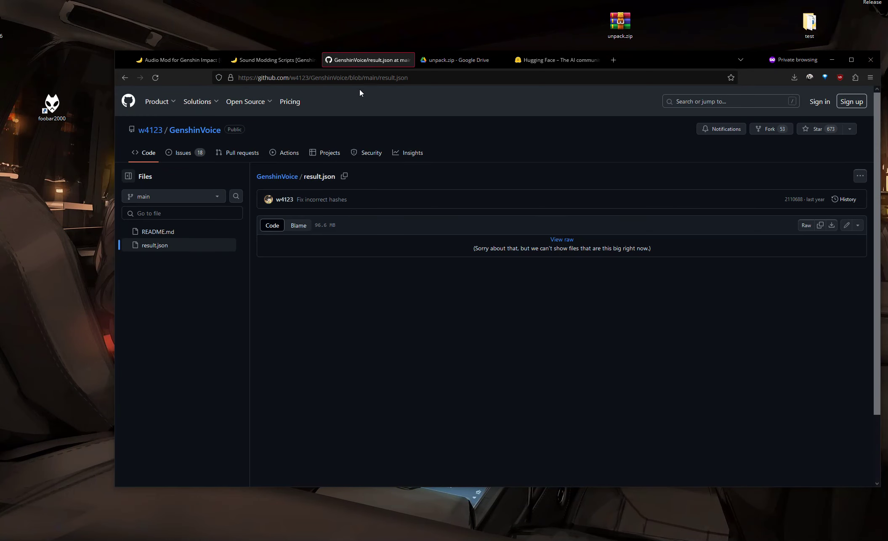
click(275, 60)
click(367, 60)
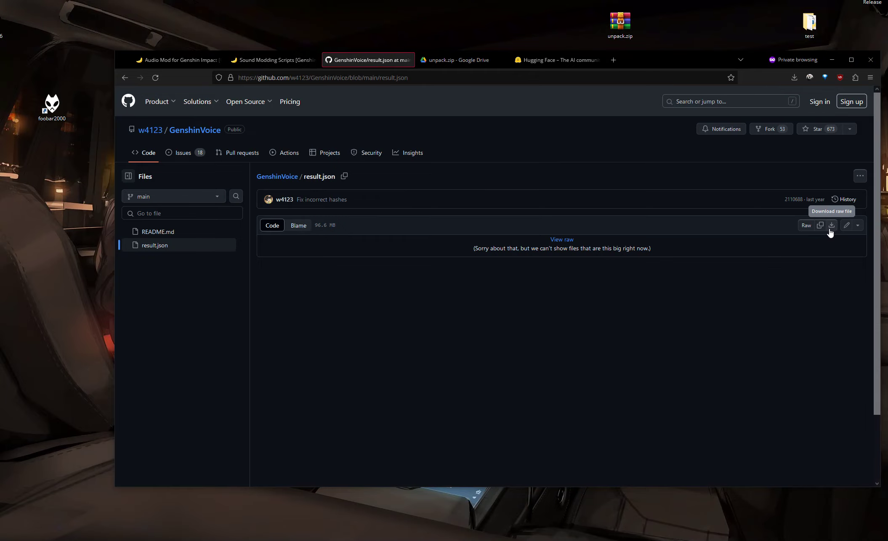
click(273, 60)
Step: Download scriptsv3.zip from the Sound Modding Scripts page and open the browser's downloads list
scroll(368, 239, down, 8)
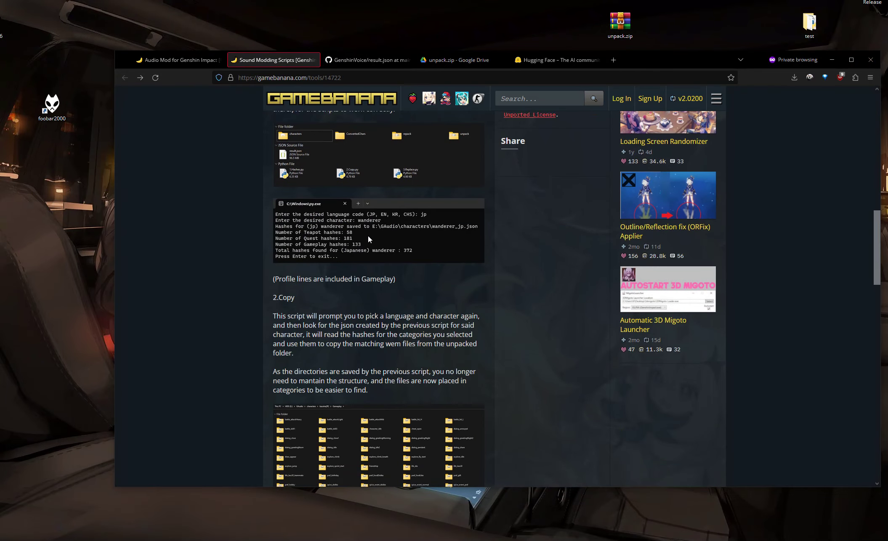
scroll(368, 237, down, 15)
scroll(366, 232, down, 3)
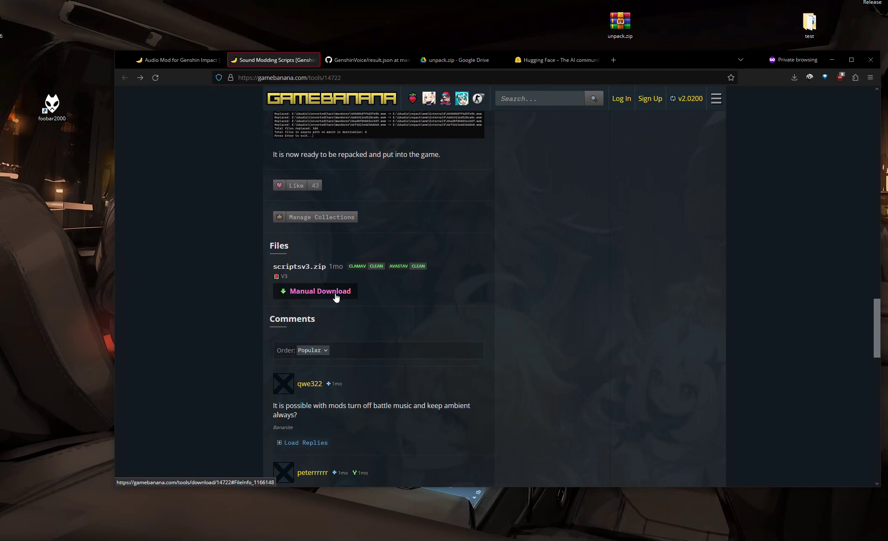
click(337, 297)
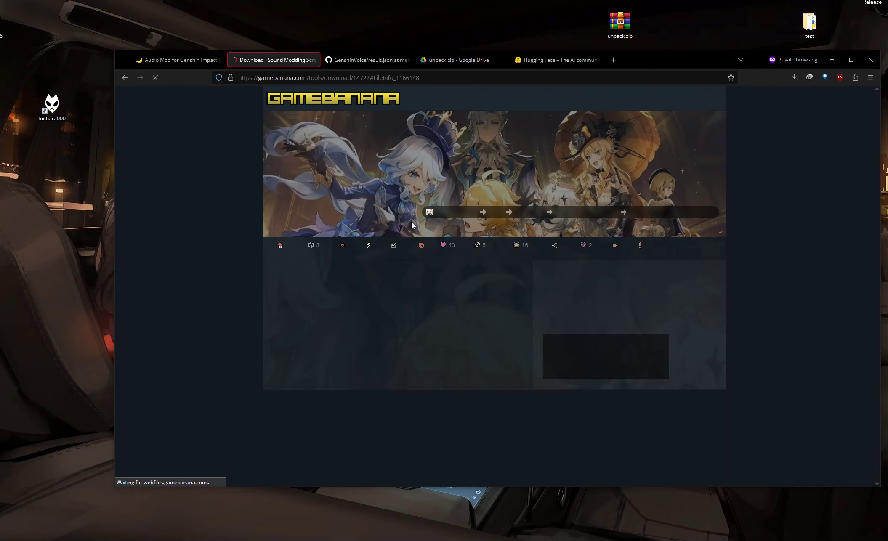
click(795, 78)
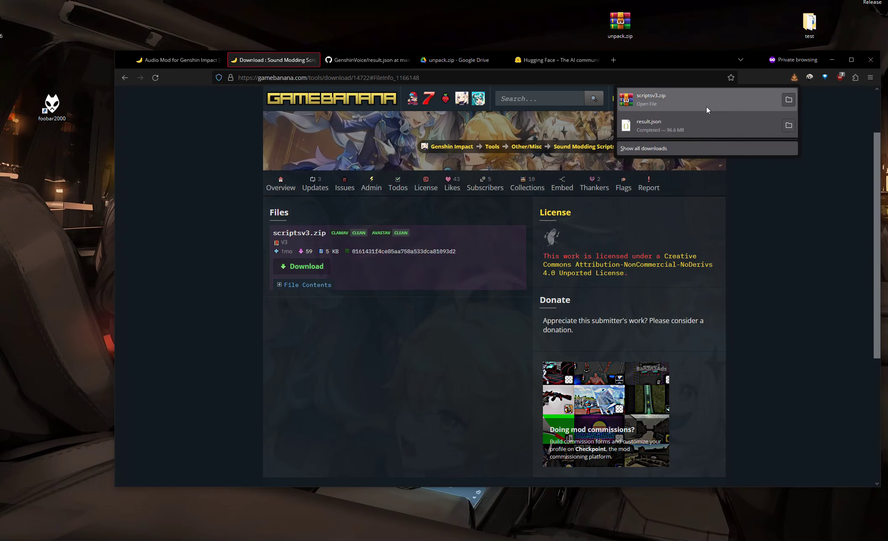
Step: Create a new desktop folder named "mods" and open it
drag(652, 62, 607, 188)
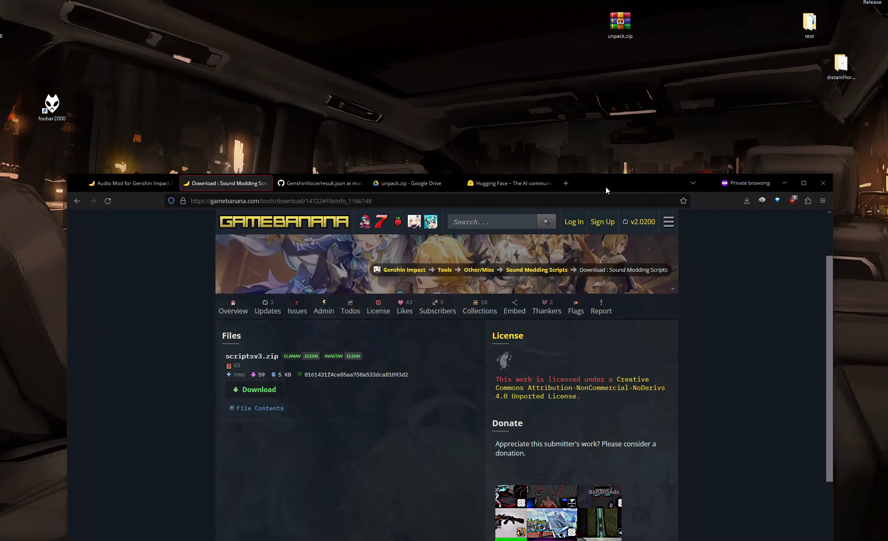
right_click(465, 96)
mouse_move(537, 189)
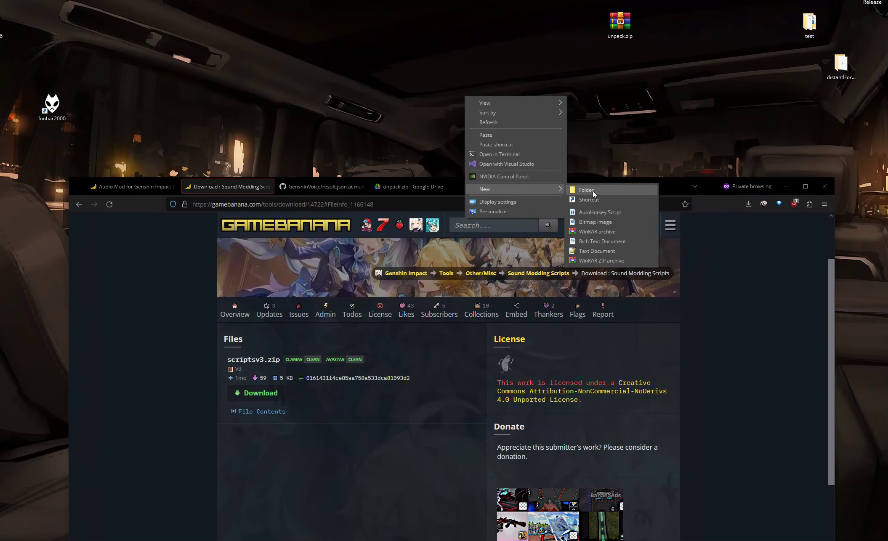
click(592, 190)
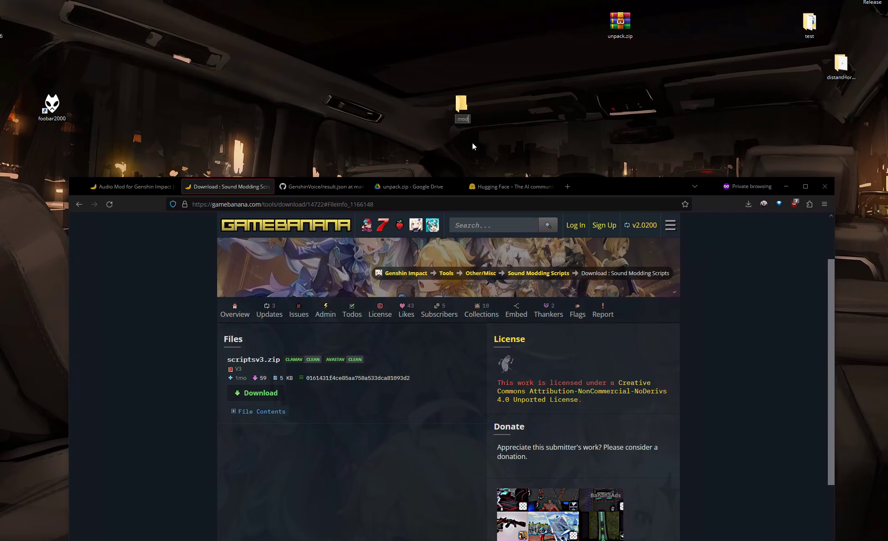
text(mods)
key(Return)
drag(52, 104, 0, 102)
double_click(462, 105)
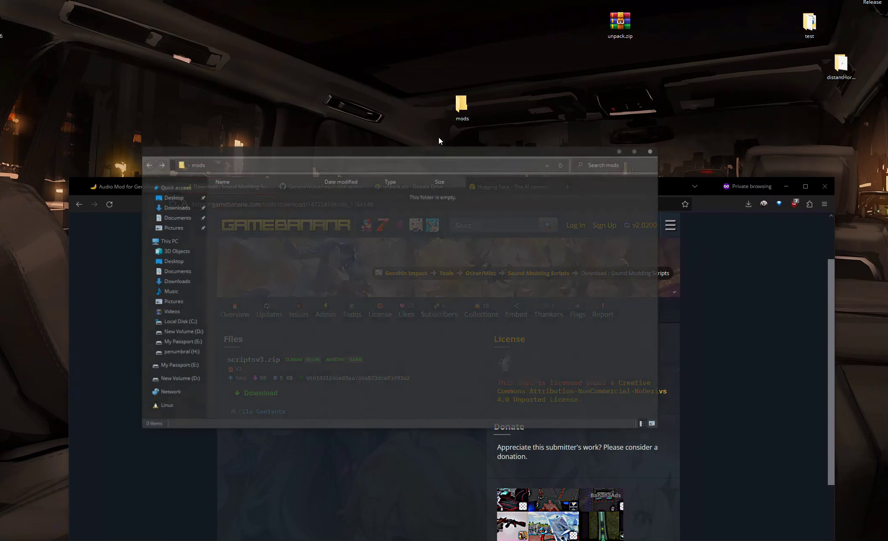
drag(439, 151, 363, 76)
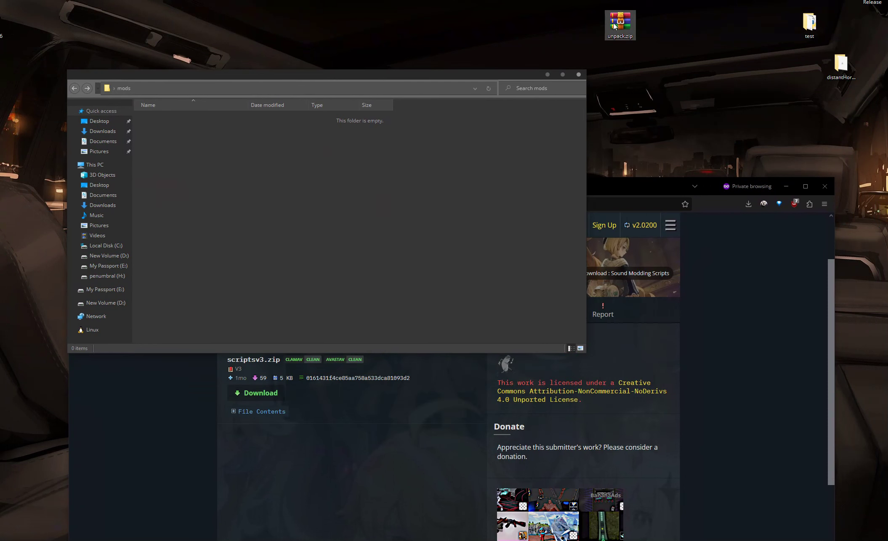
Step: Move the downloaded result.json into the mods folder
click(745, 205)
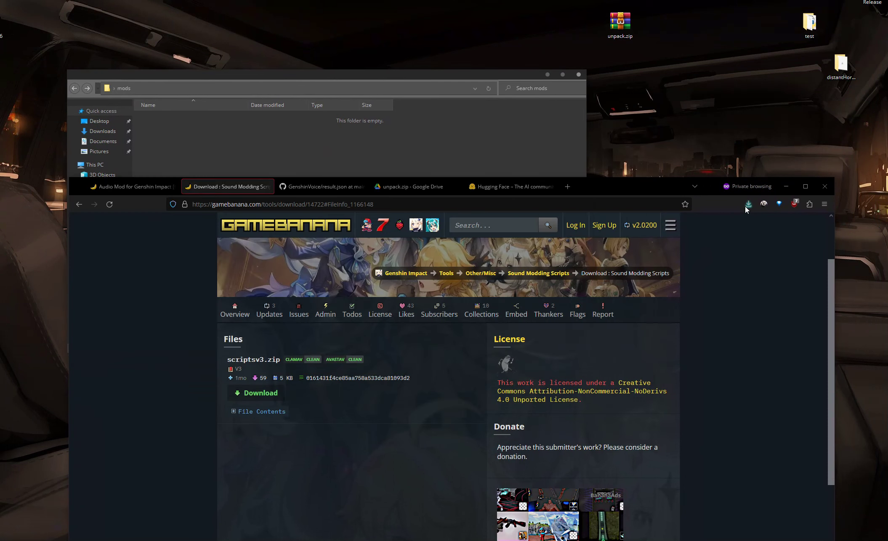
drag(630, 251, 364, 147)
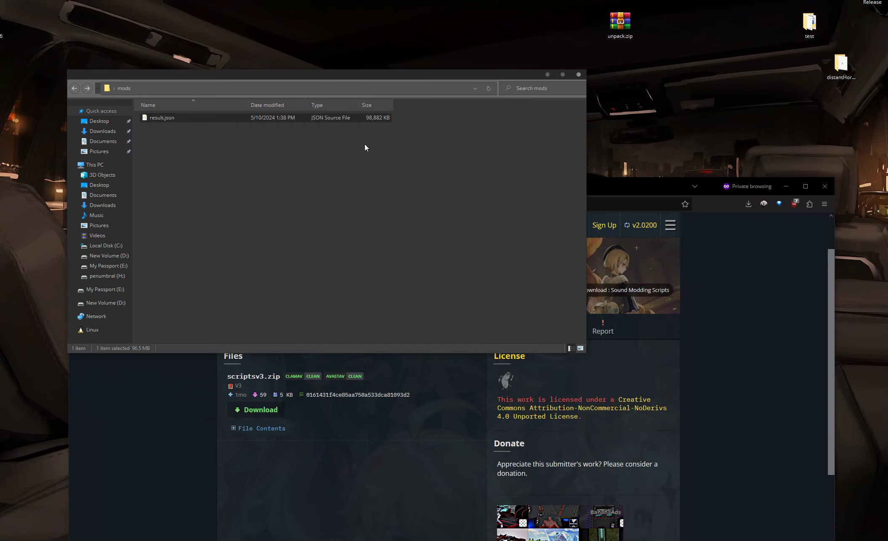
Step: Open scriptsv3.zip and extract 1.Hashes.py, 2.Copy.py and 3.Replace.py into the mods folder
click(745, 205)
click(599, 224)
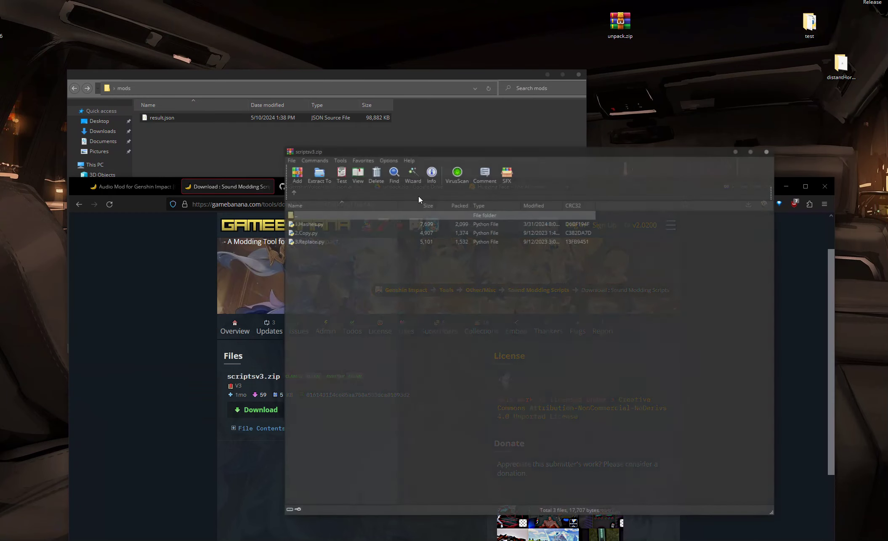
drag(300, 232, 230, 156)
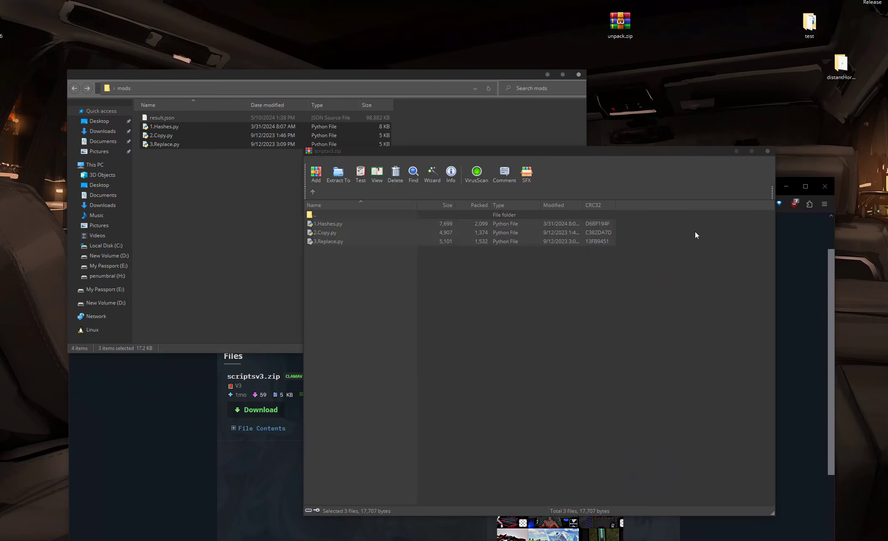
click(765, 152)
Step: Create a new folder named "unpack" inside the mods folder
click(259, 206)
right_click(199, 188)
mouse_move(273, 320)
click(336, 320)
text(unpack)
key(Return)
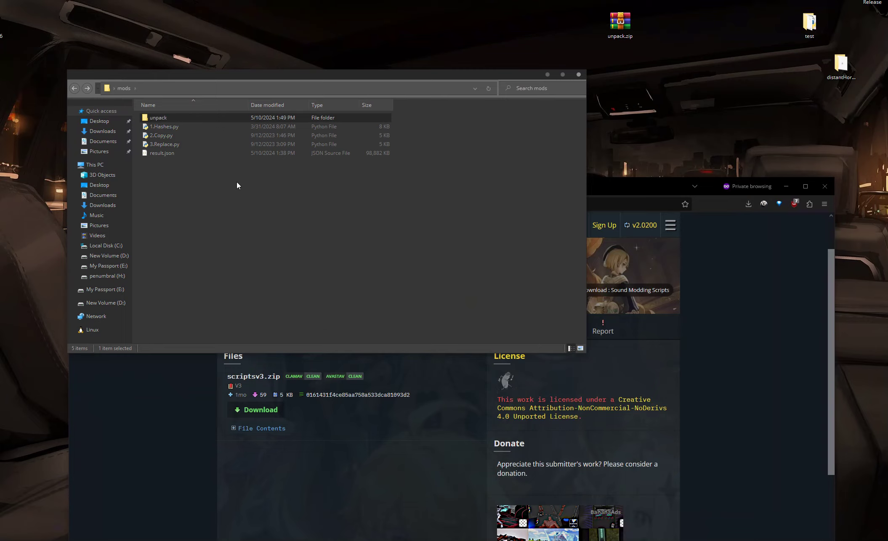
Step: Extract all contents of unpack.zip into the unpack folder and close the archive
double_click(177, 118)
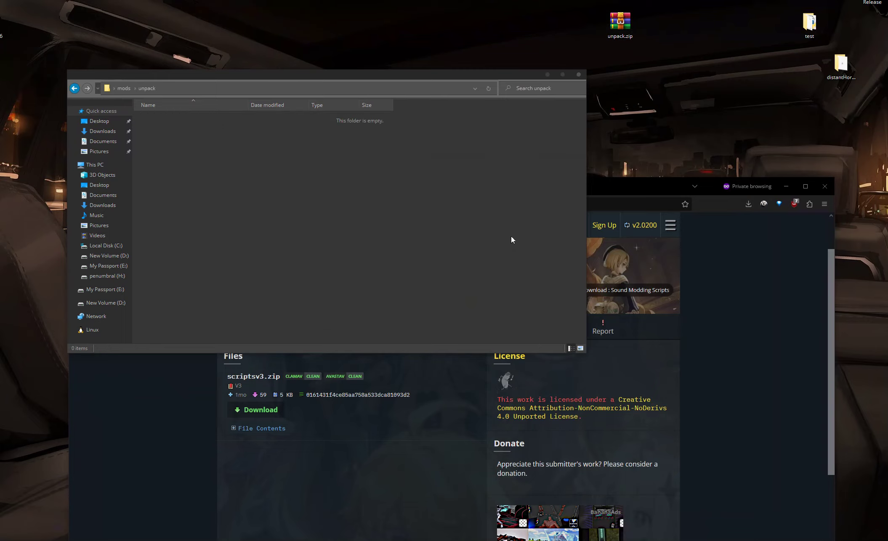
key(ctrl+a)
drag(334, 240, 167, 221)
click(684, 219)
click(767, 151)
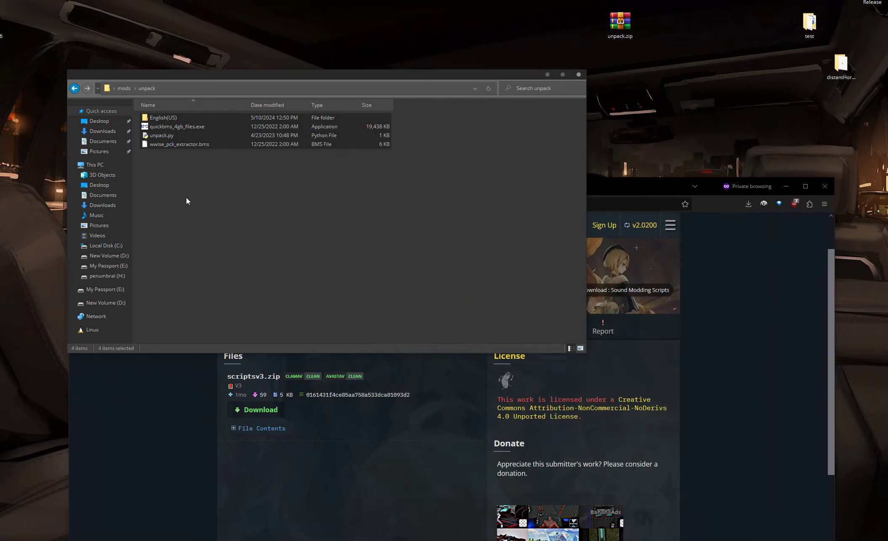
Step: Close the browser window
click(186, 197)
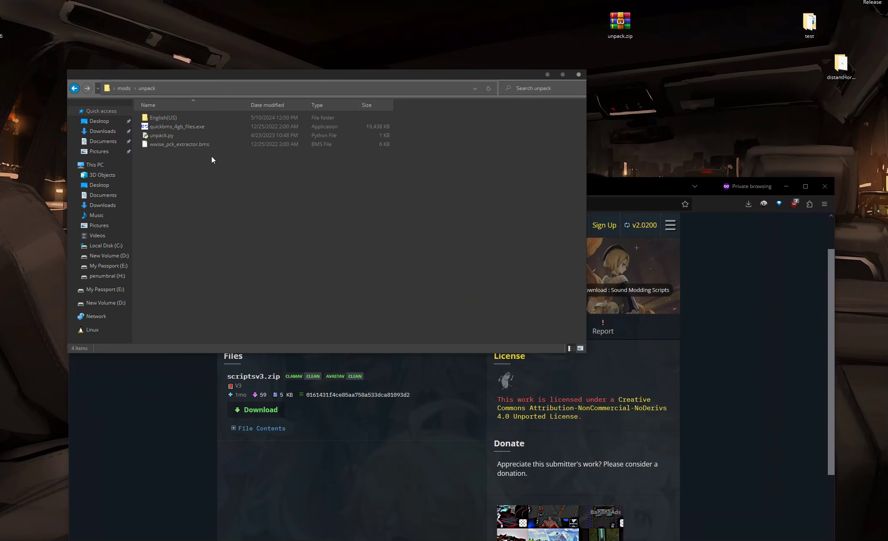
click(779, 275)
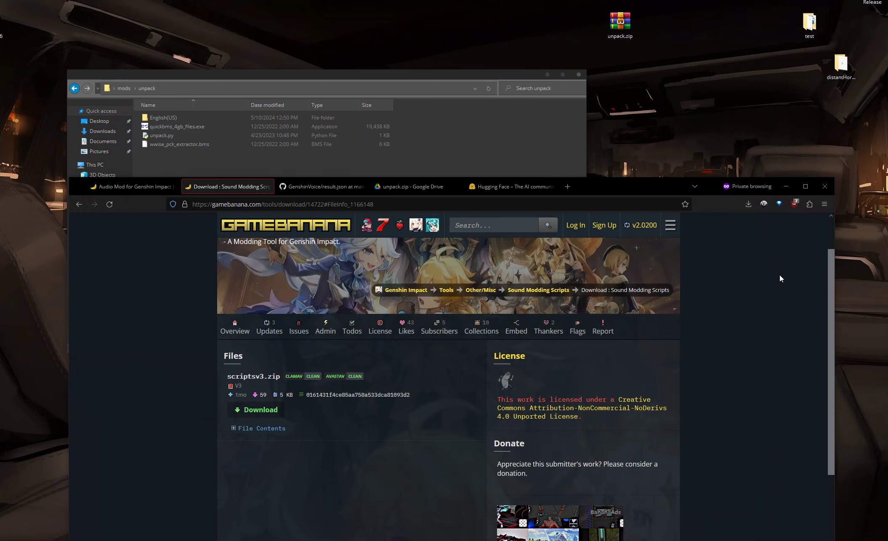
drag(569, 188, 596, 62)
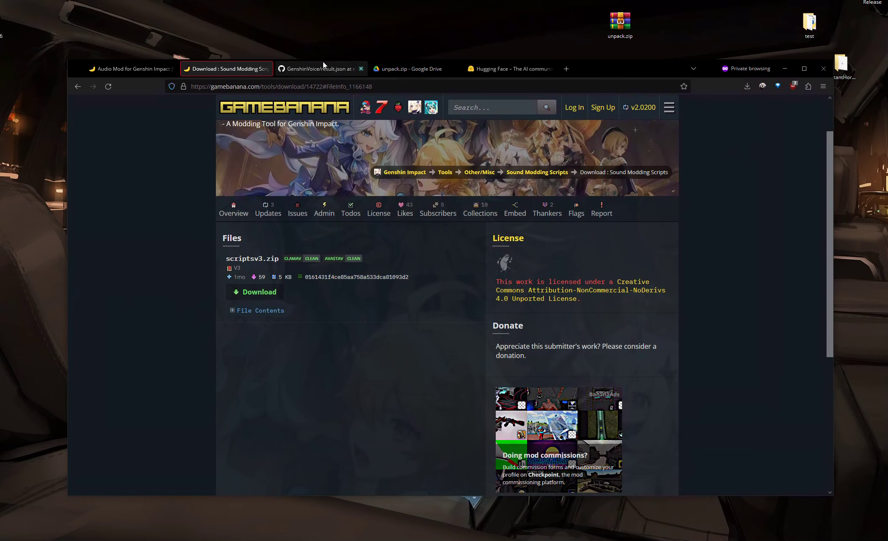
click(786, 70)
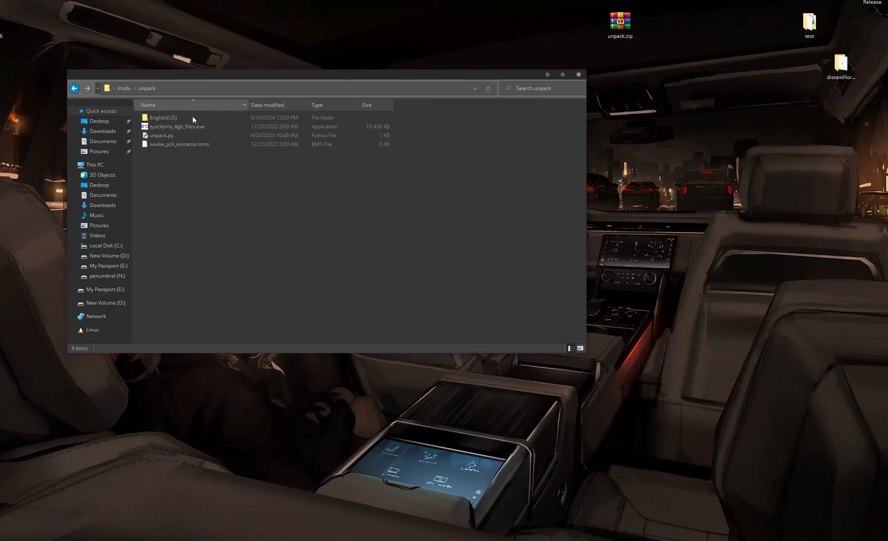
Step: Copy External0.pck from the game's Japanese AudioAssets folder into unpack's English(US) folder
key(alt+Tab)
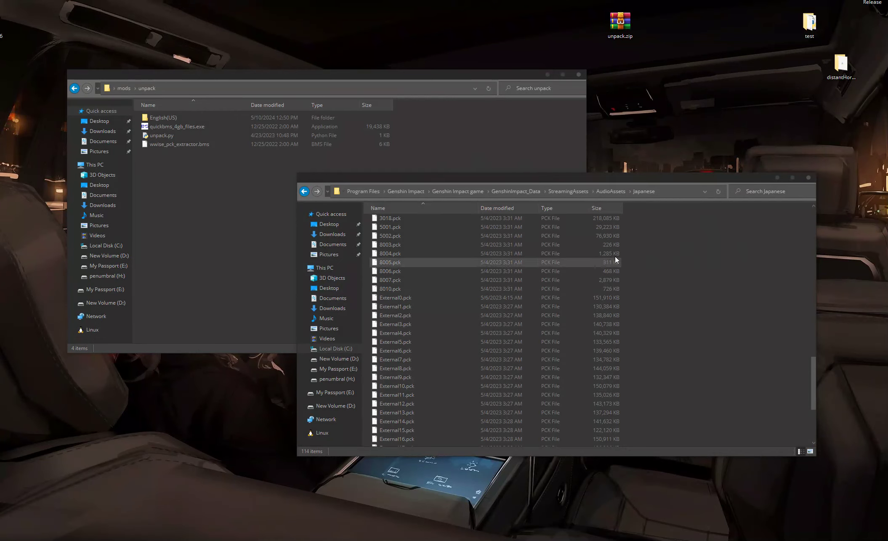
click(414, 297)
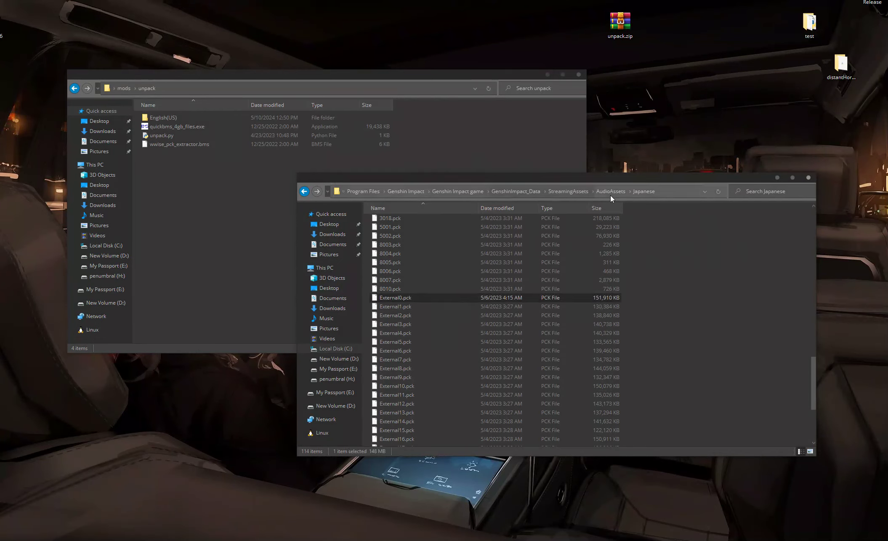
double_click(172, 118)
click(677, 295)
drag(387, 298, 237, 153)
click(662, 321)
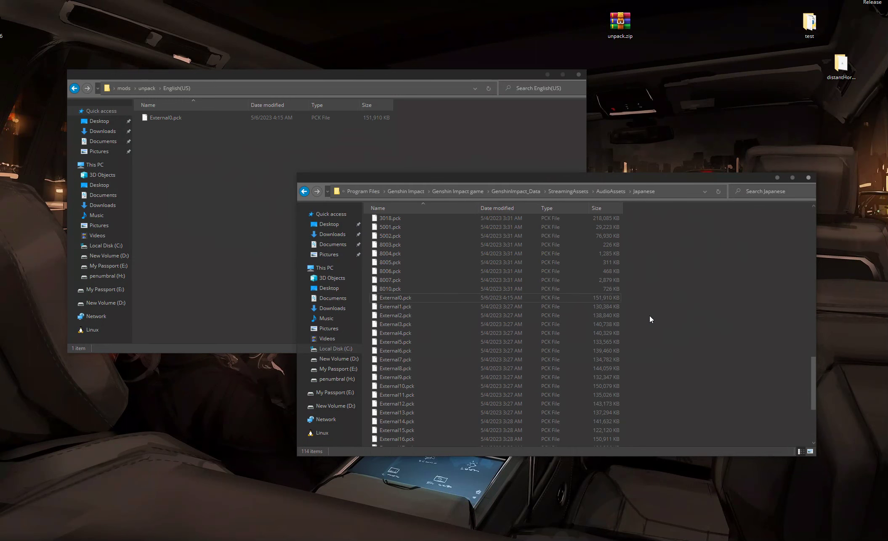
drag(635, 300, 464, 482)
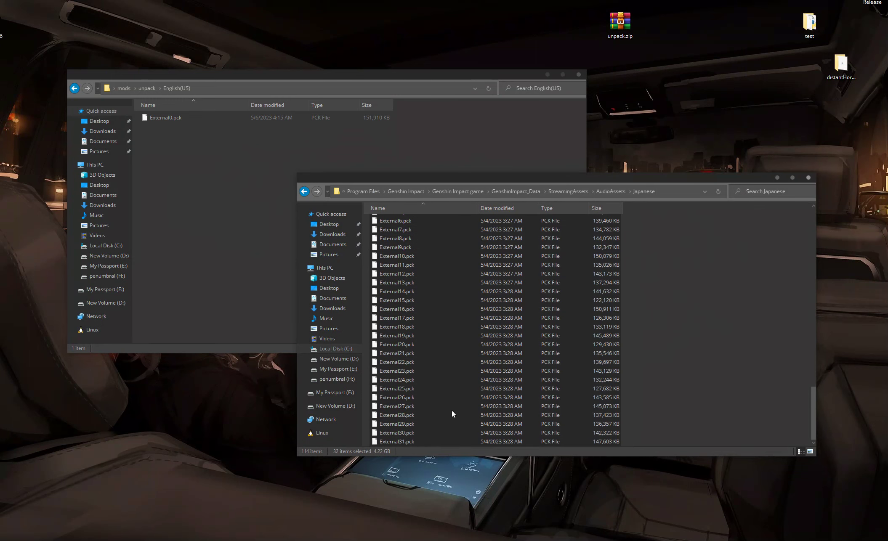
click(589, 285)
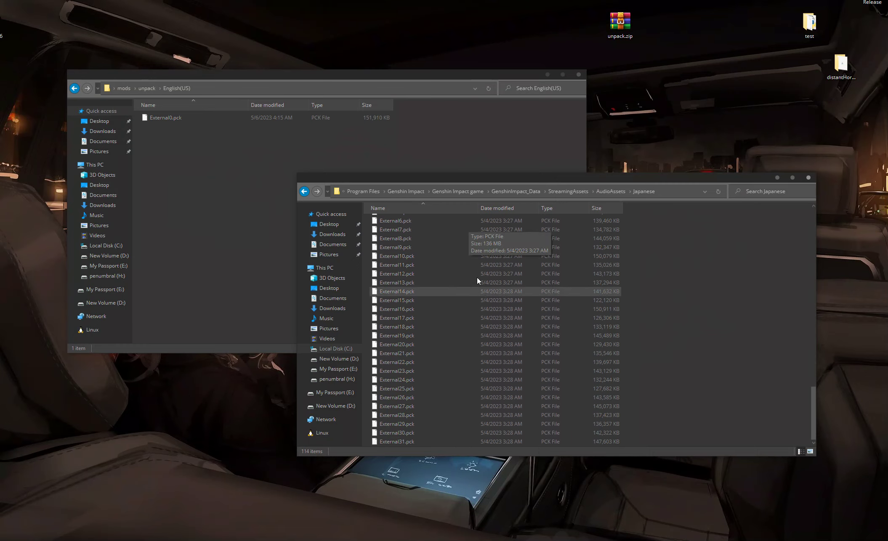
scroll(476, 271, up, 4)
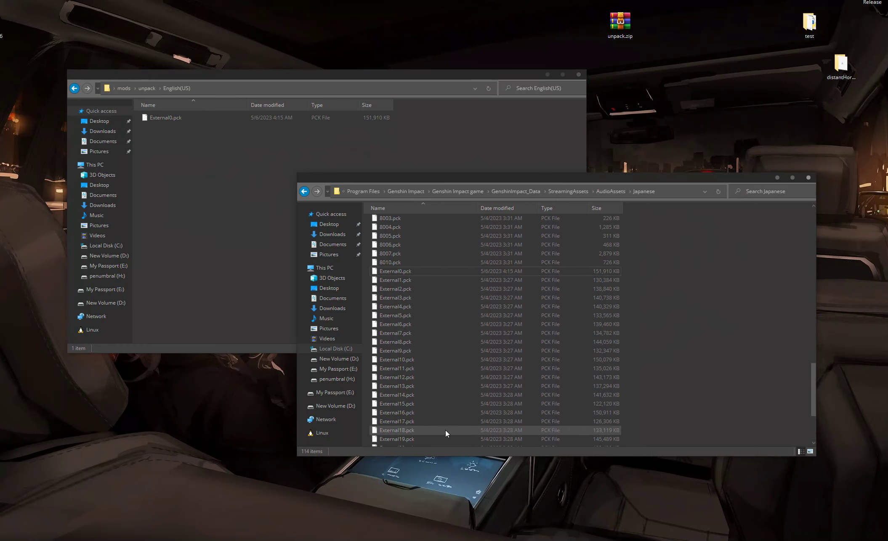
Step: Run unpack.py from the unpack folder and browse the unpacked External0 output folder
click(196, 194)
key(alt+Left)
double_click(183, 134)
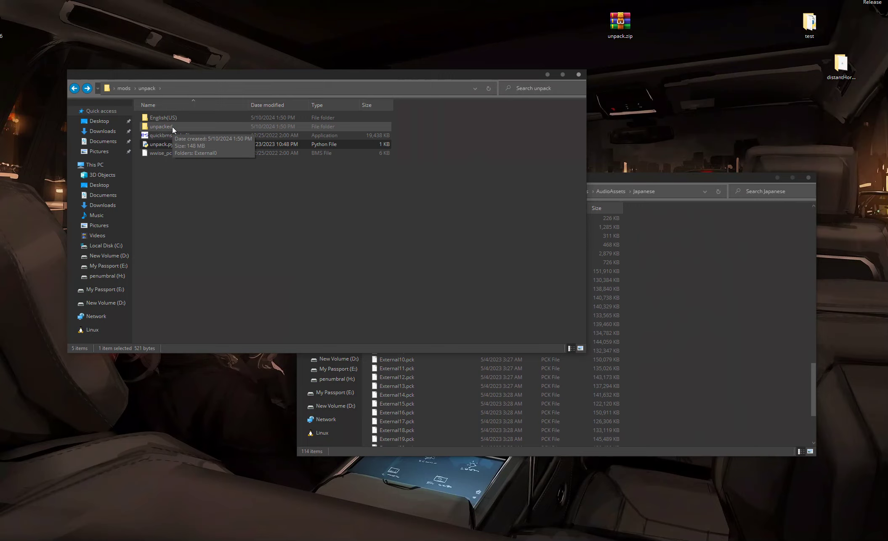
double_click(172, 127)
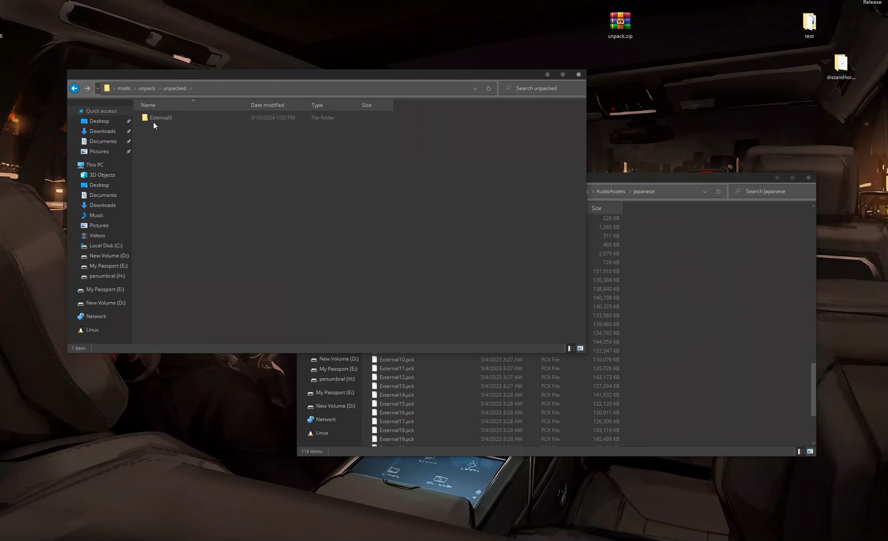
double_click(162, 116)
mouse_move(583, 107)
mouse_down()
mouse_move(579, 323)
mouse_move(581, 120)
mouse_up()
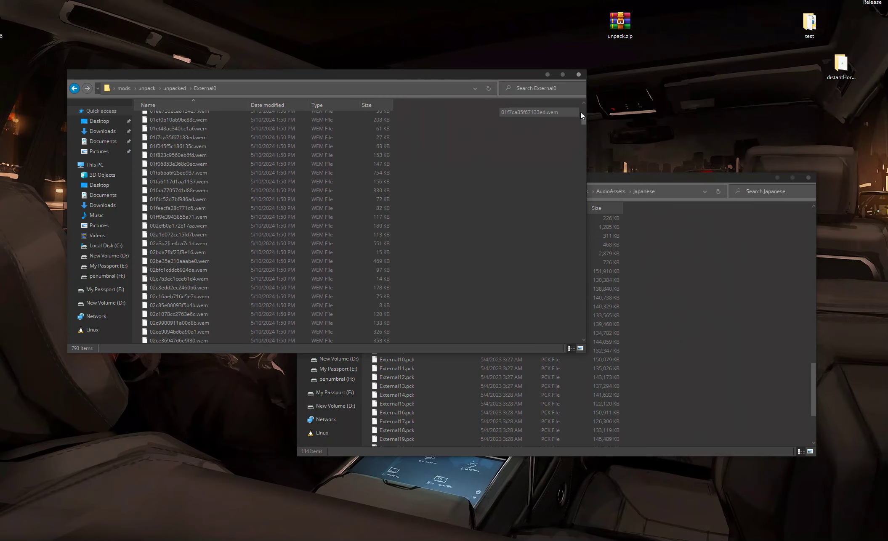
Step: Return to the mods folder and launch the 1.Hashes.py script
key(BackSpace)
key(BackSpace)
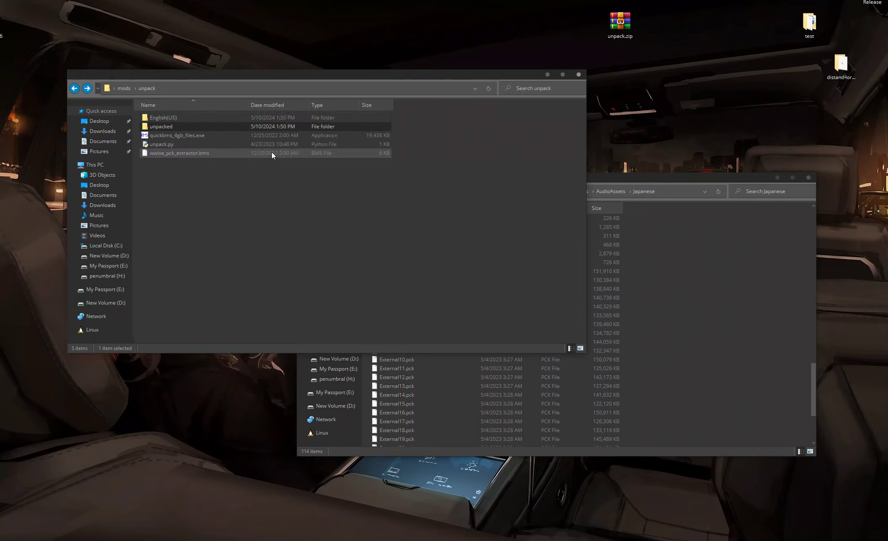
key(BackSpace)
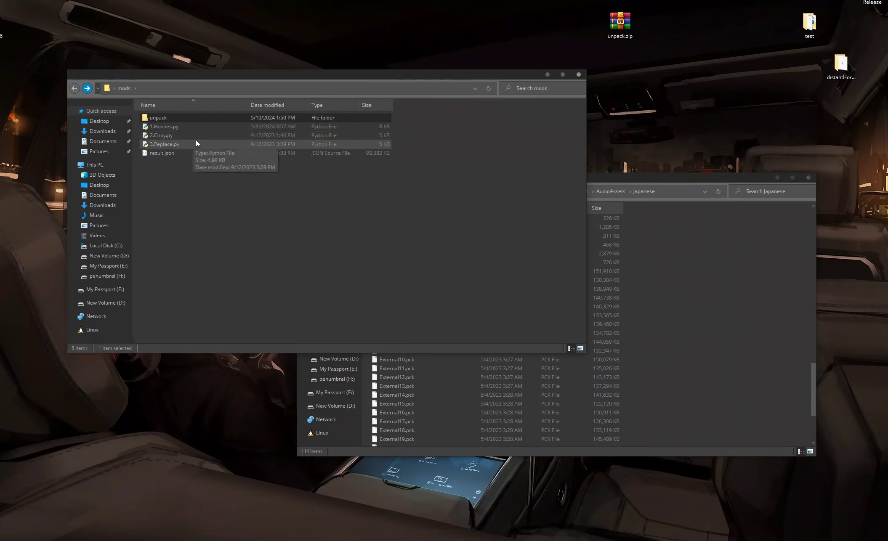
double_click(165, 126)
drag(184, 64, 276, 134)
click(761, 303)
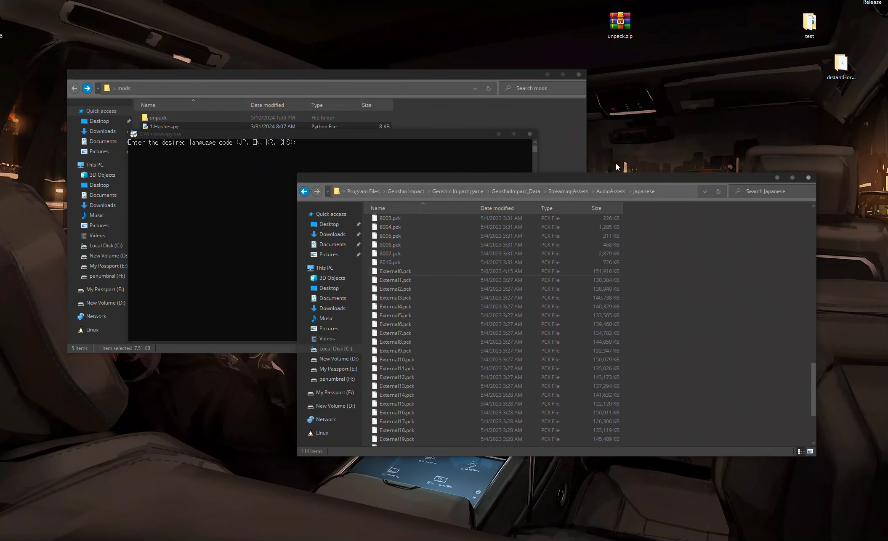
Step: Enter language code JP and character Yelan in the hashes script, then exit it
click(317, 137)
text(JP)
key(Return)
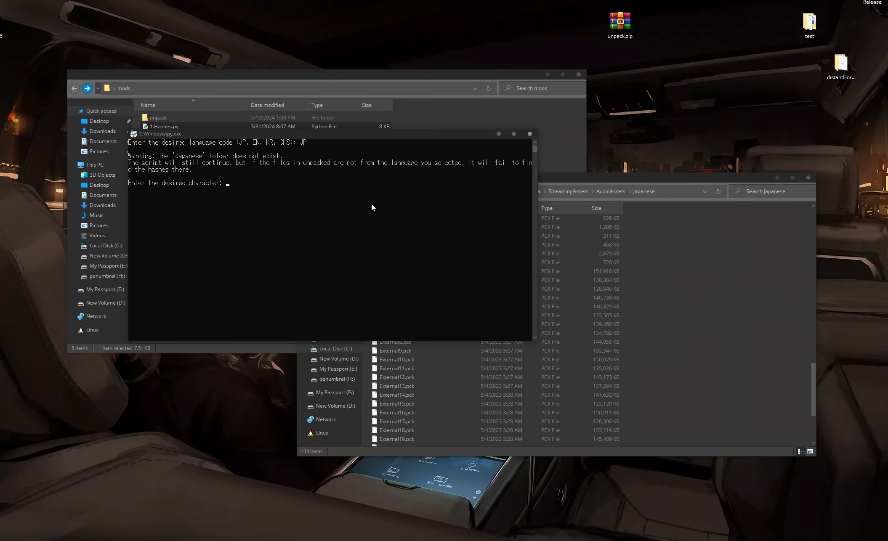
text(Yelan)
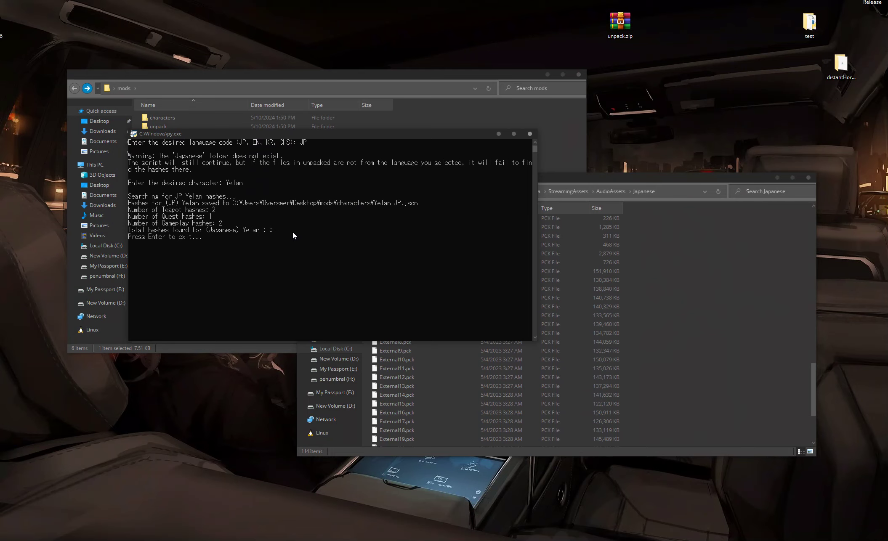
key(Return)
Step: Run 2.Copy.py with language JP, character Yelan and category 1 (Gameplay), then exit it
double_click(180, 145)
text(JP)
key(Return)
text(Yel)
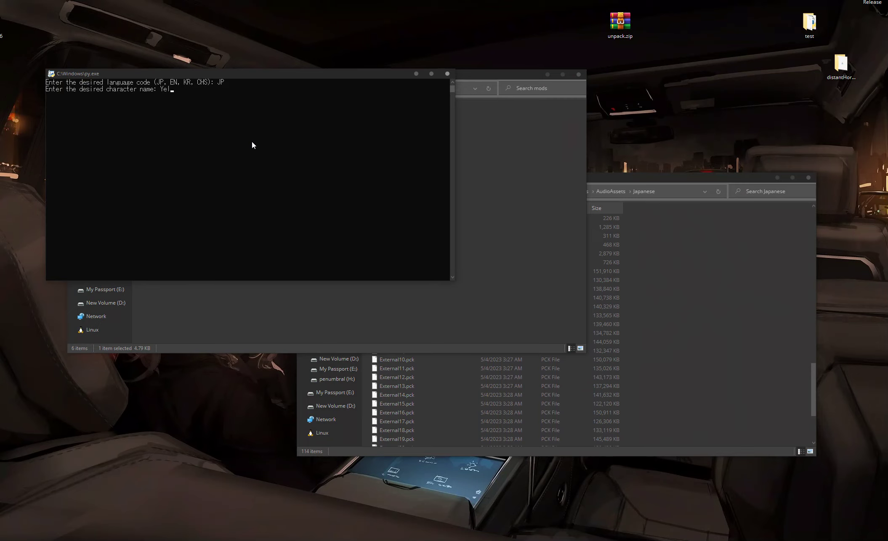
text(an)
key(Return)
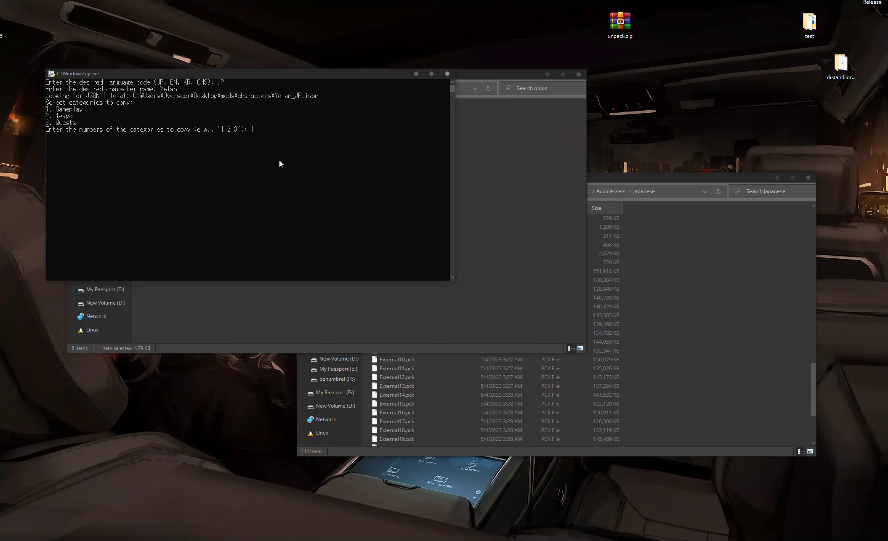
text(1)
key(Return)
key(Return)
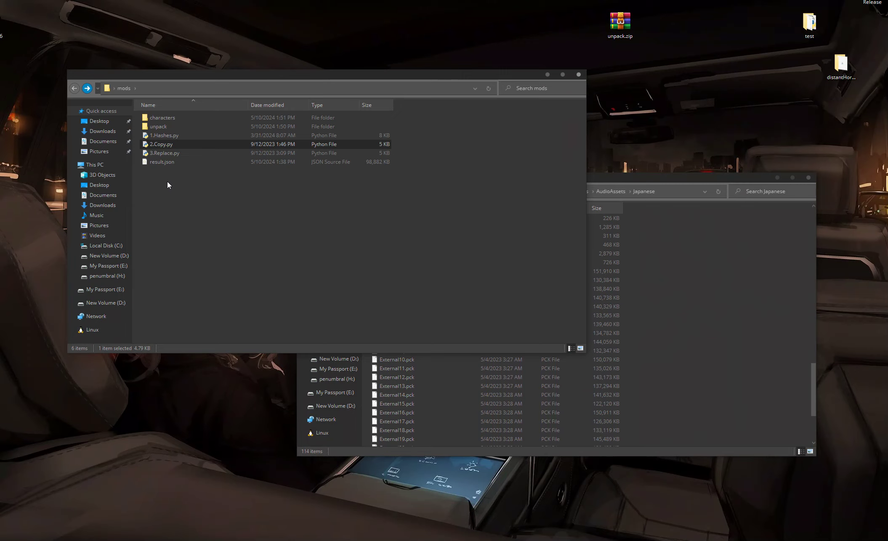
Step: Open the characters folder inside mods
double_click(200, 119)
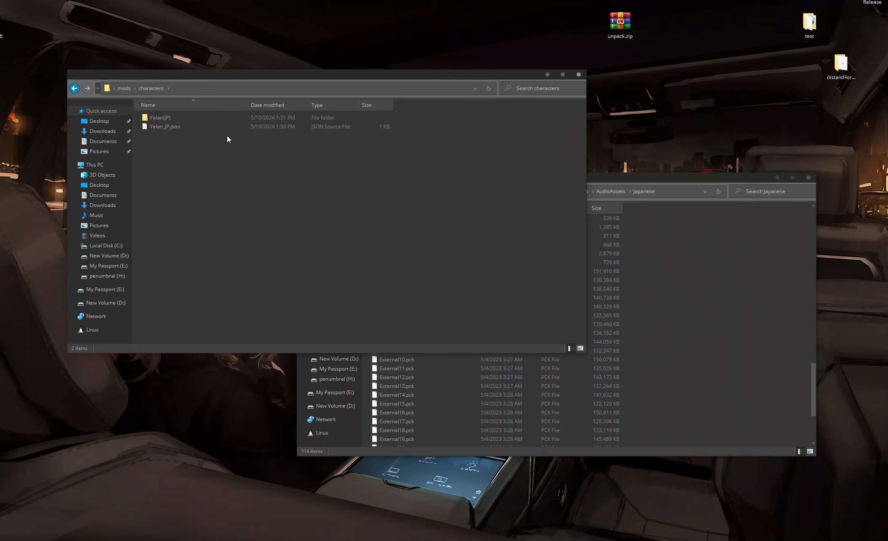
click(758, 218)
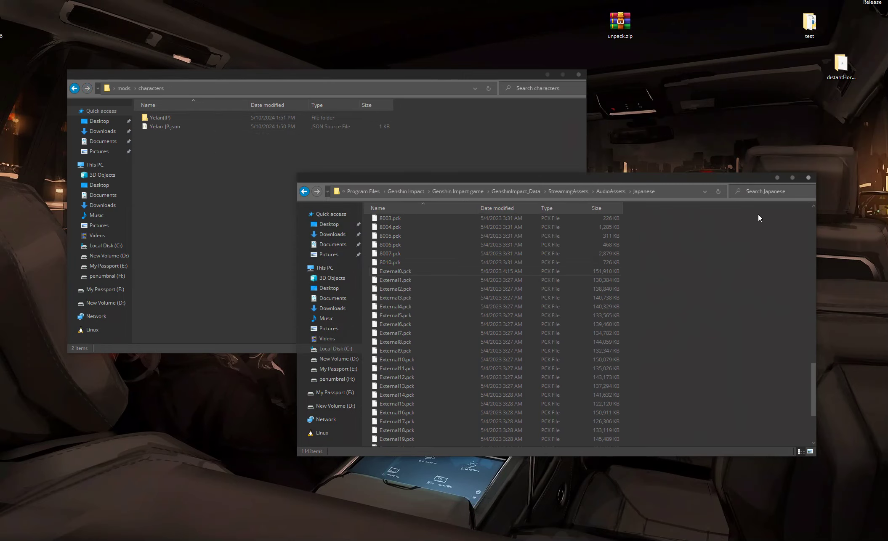
Step: Close the game's Japanese audio folder and browse Yelan(JP) Gameplay subfolders to inspect the extracted voice files
click(778, 177)
click(173, 127)
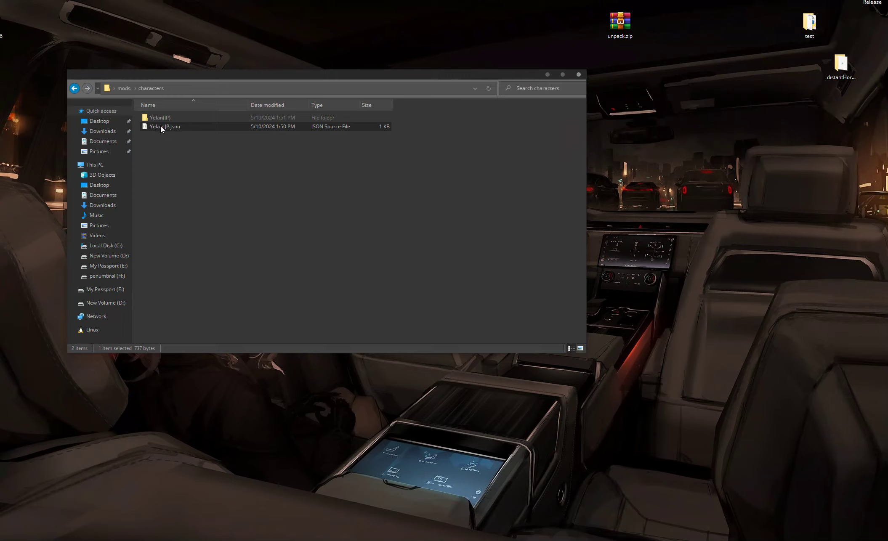
double_click(169, 119)
double_click(186, 117)
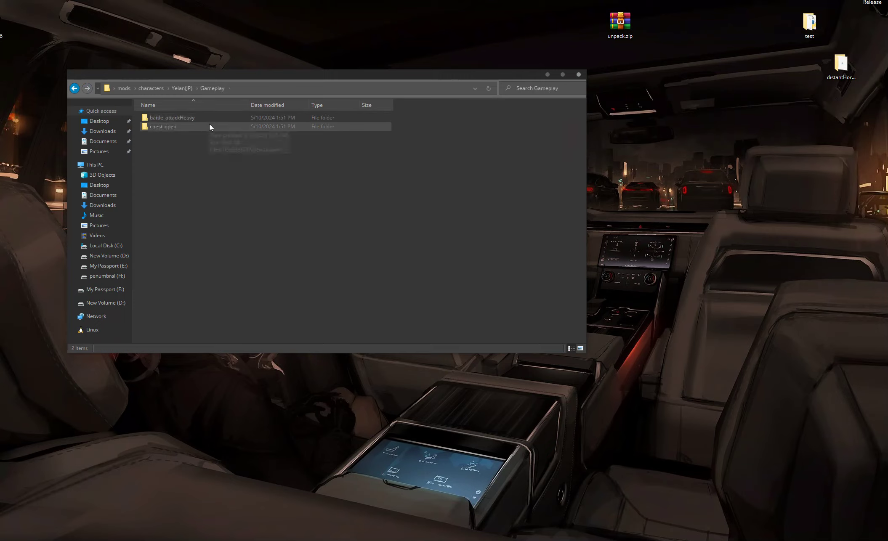
double_click(204, 127)
key(alt+Left)
key(alt+Right)
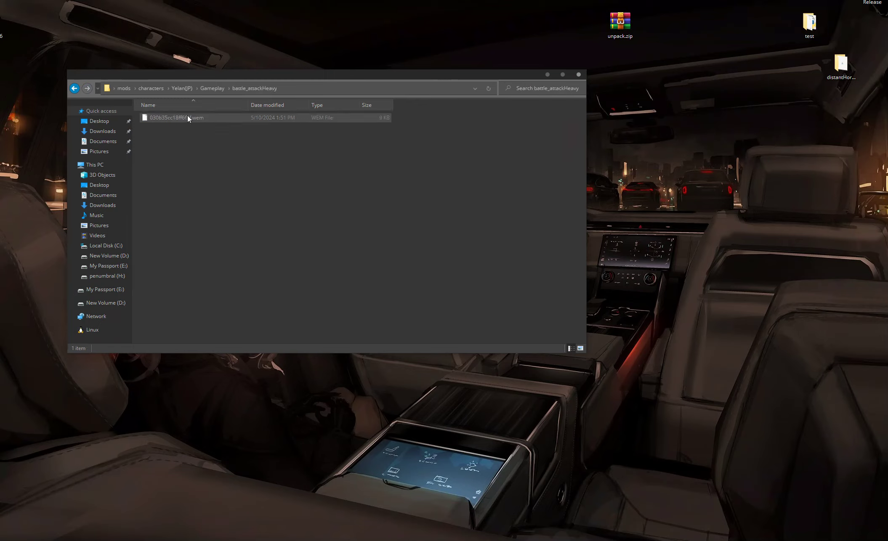
key(alt+Left)
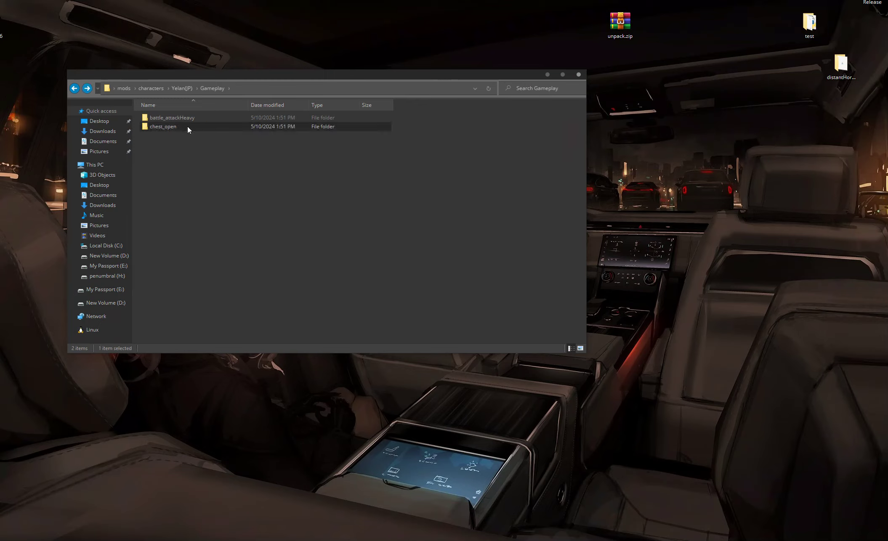
key(alt+Right)
key(alt+Left)
double_click(178, 118)
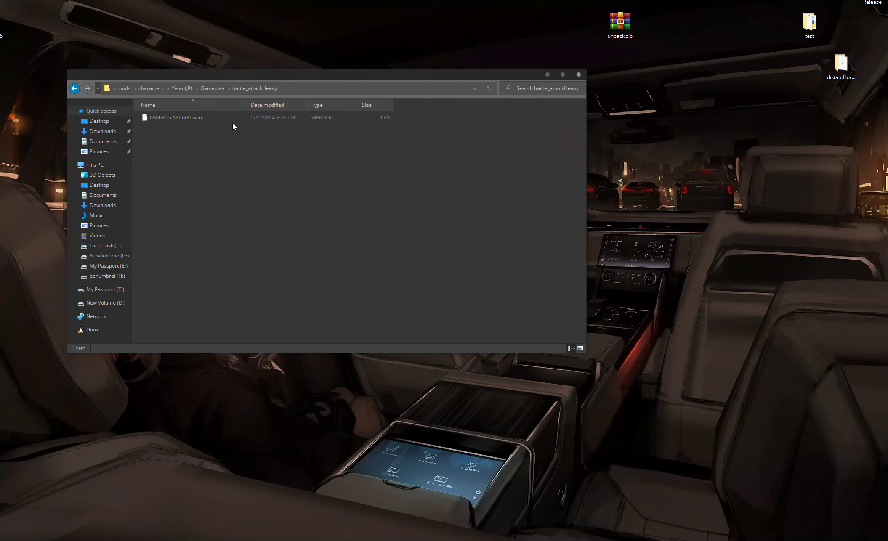
key(alt+Left)
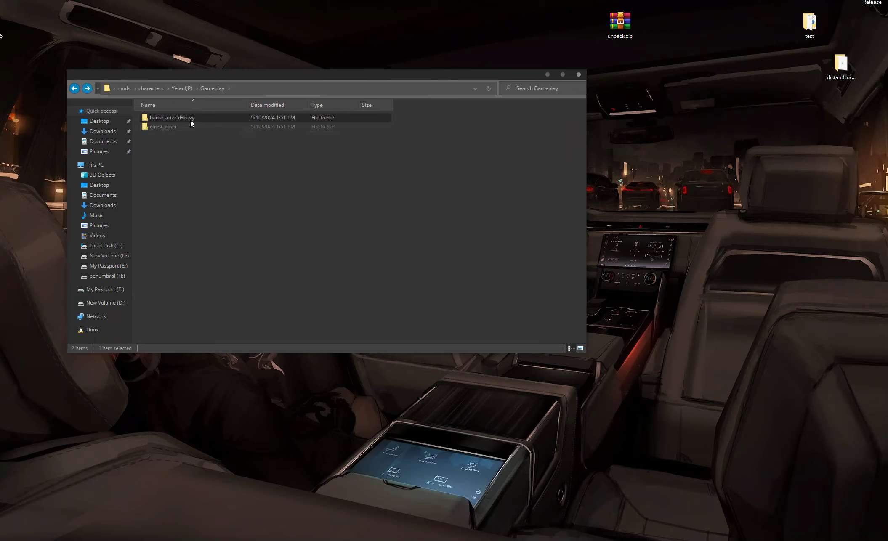
key(alt+Right)
key(alt+Left)
double_click(197, 129)
key(alt+Left)
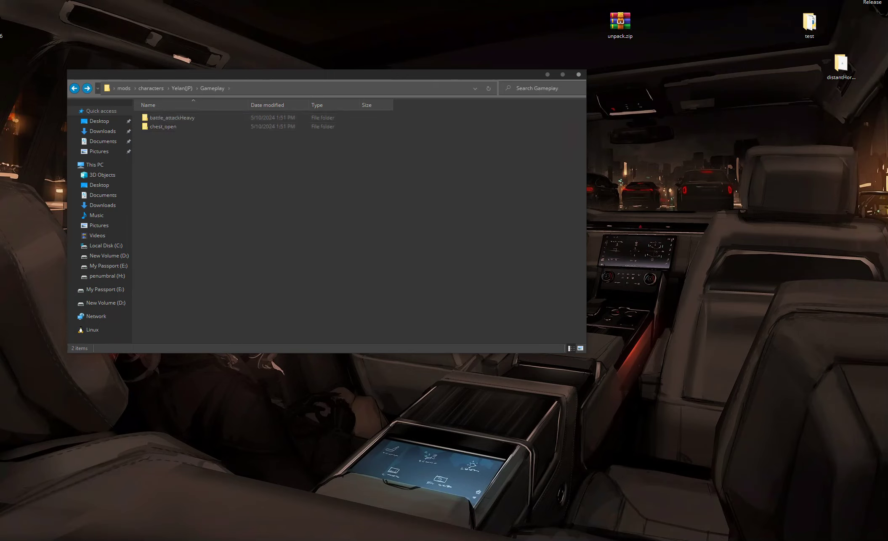
Step: Switch to the browser, open Hugging Face Spaces and search Spaces for "blue"
click(22, 528)
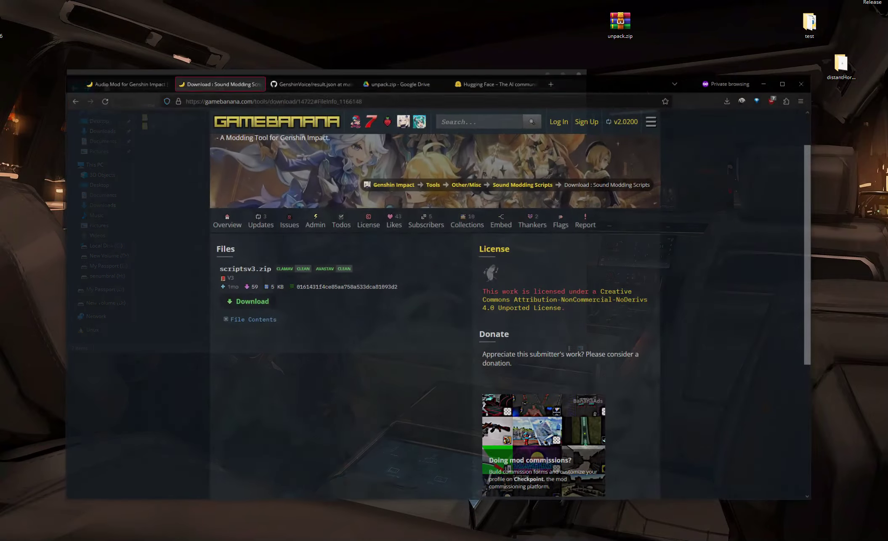
click(513, 68)
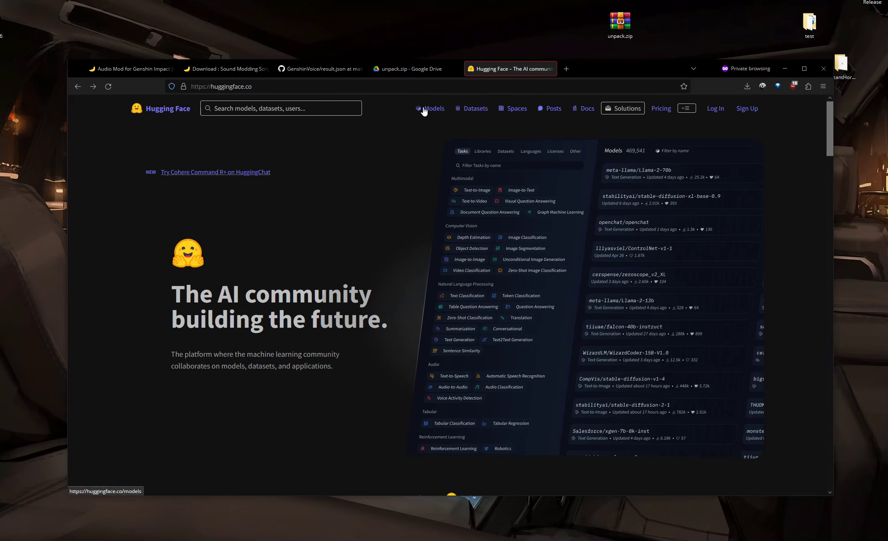
click(516, 110)
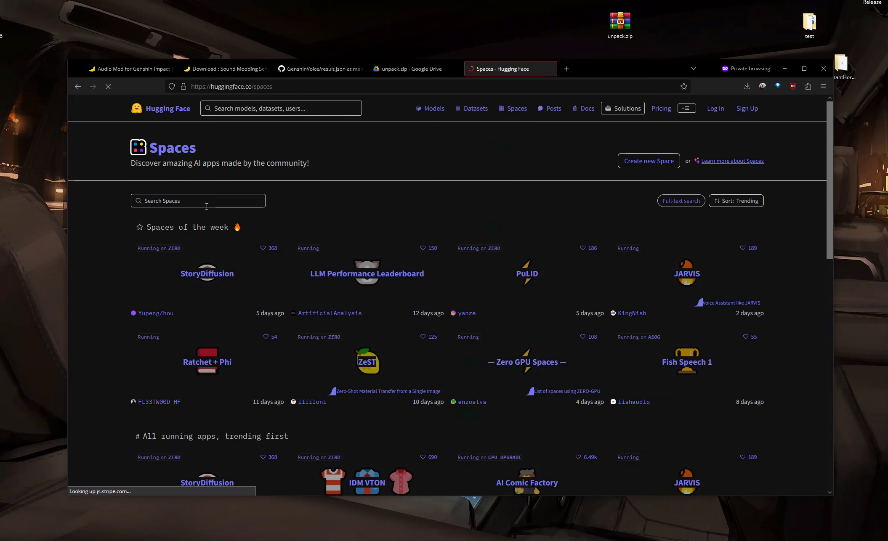
click(207, 205)
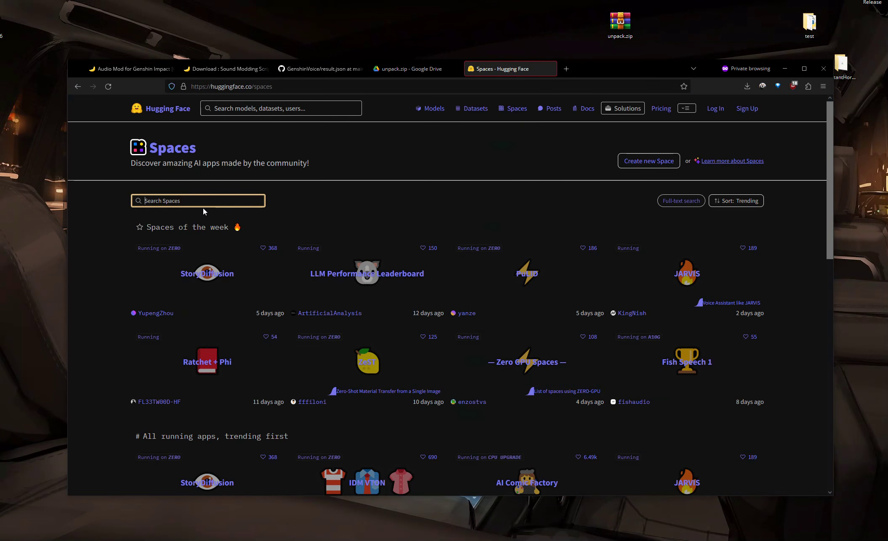
text(bliue)
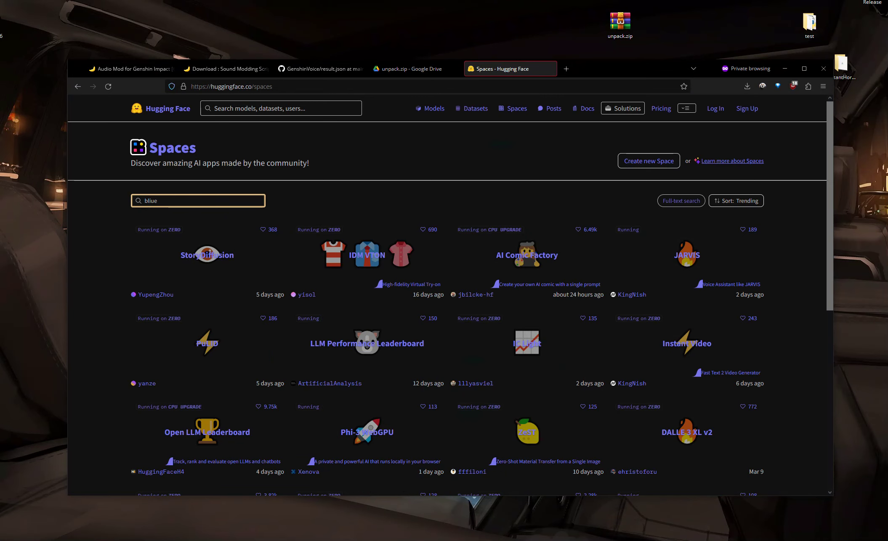
text(uie)
key(BackSpace)
key(BackSpace)
text(e)
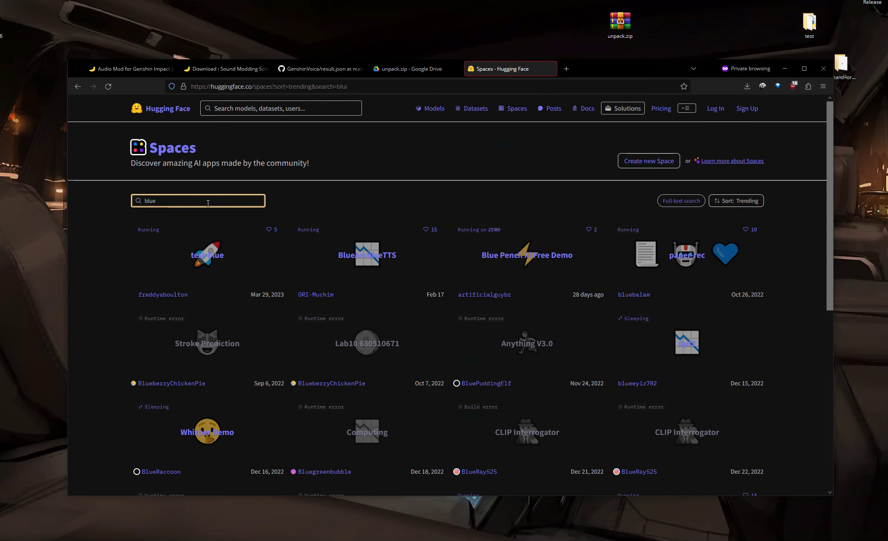
Step: Sort the search results by Most likes and open the rvc-Blue-archives space
click(741, 201)
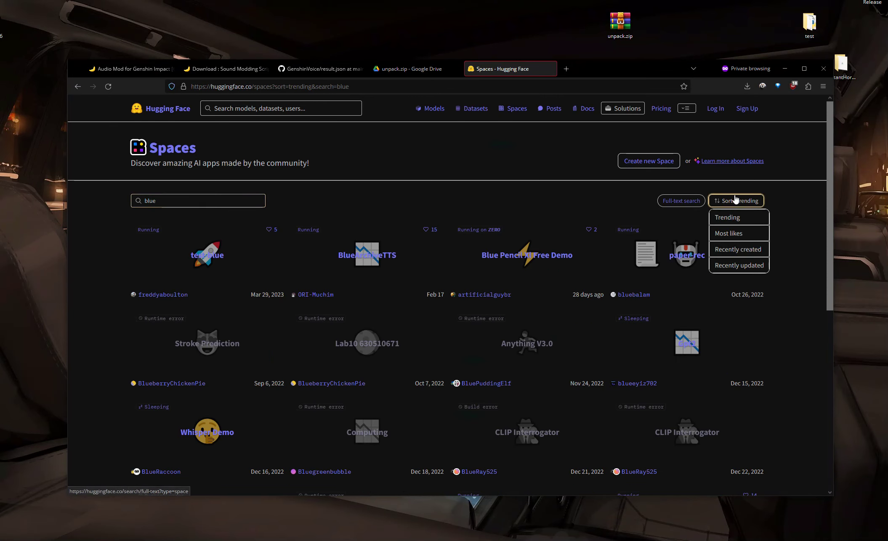
click(731, 233)
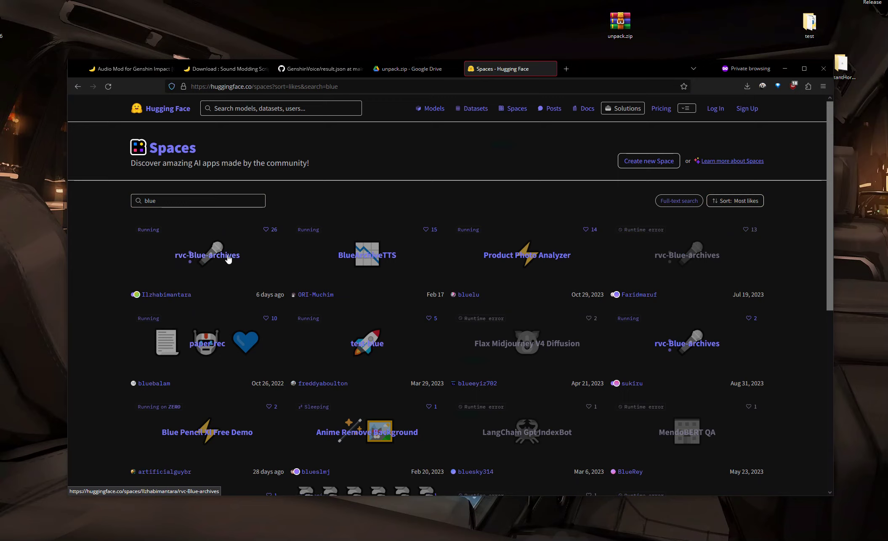
click(207, 261)
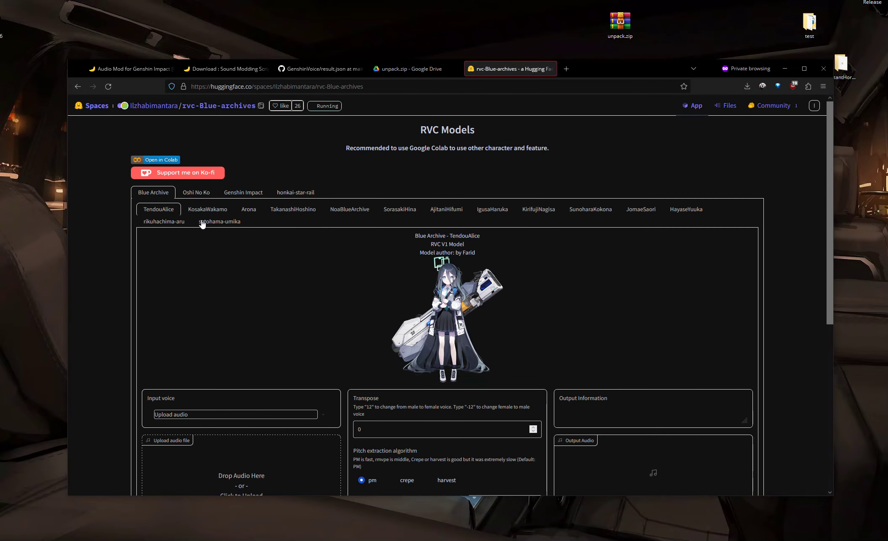
Step: Browse the Blue Archive voice models, select TendouAlice and set the pitch extraction algorithm to crepe
scroll(241, 277, down, 4)
scroll(463, 283, up, 4)
click(542, 212)
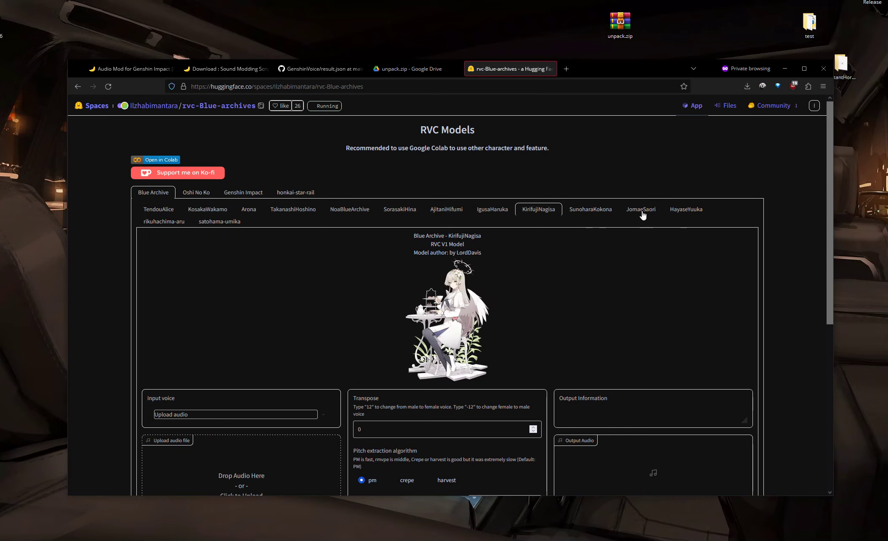
click(642, 212)
click(585, 211)
click(633, 213)
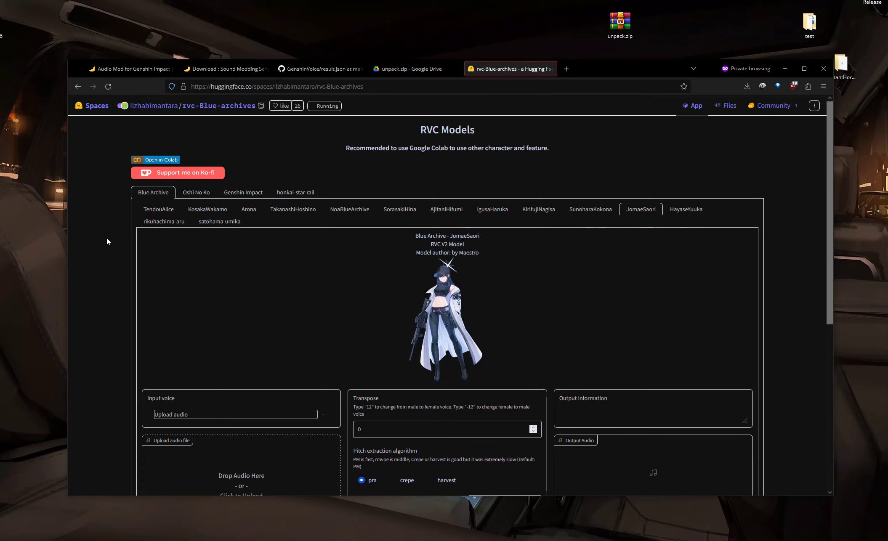
click(217, 223)
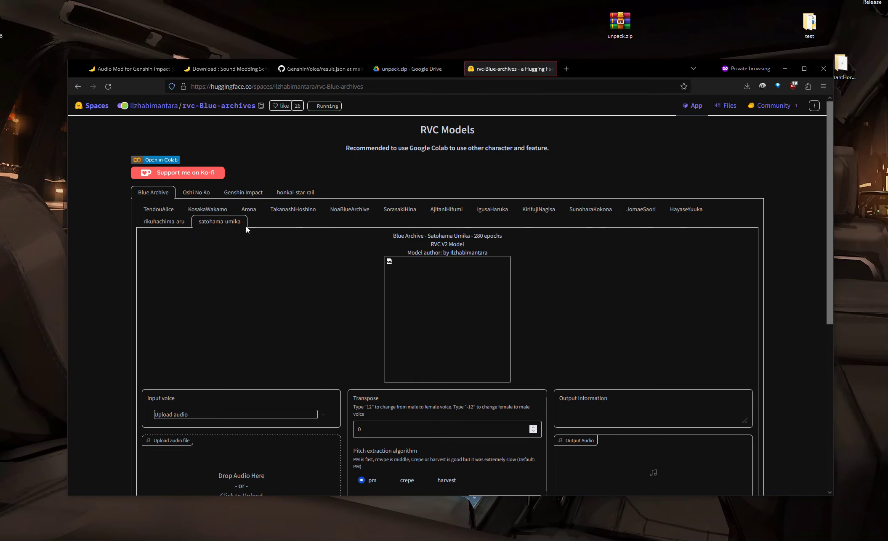
click(163, 210)
scroll(335, 280, down, 3)
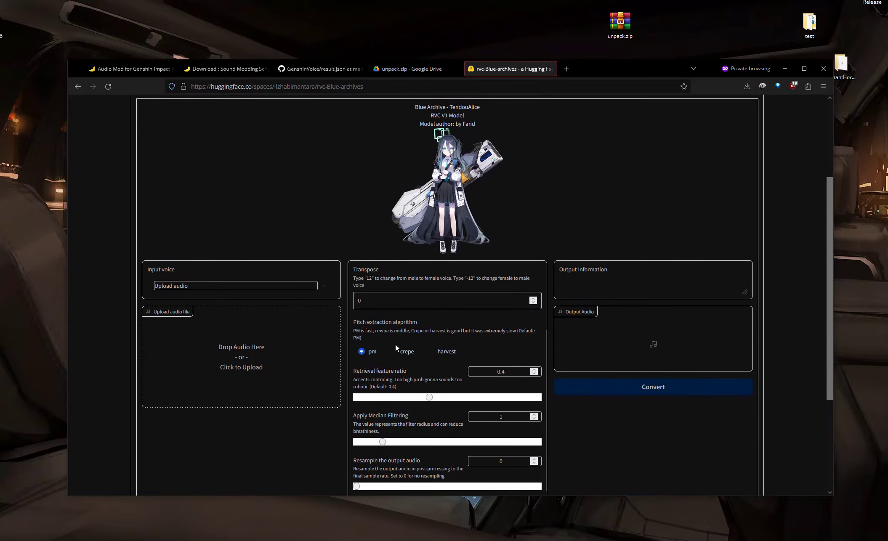
click(403, 356)
Step: Bring the file explorer forward and open the chest_open folder in Yelan(JP) Gameplay
drag(607, 75, 639, 82)
click(638, 79)
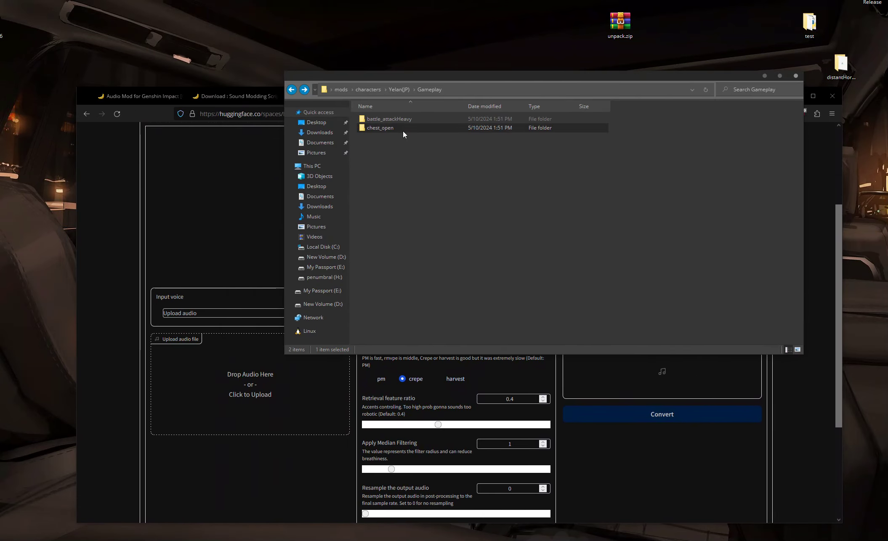
double_click(403, 128)
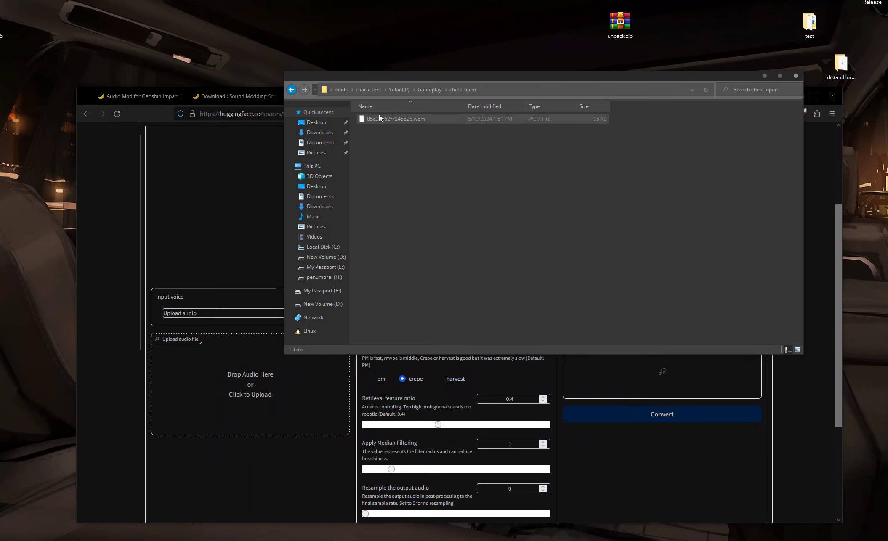
Step: Switch to foobar2000, clear its playlist and add the chest_open .wem file to it
key(alt+Tab)
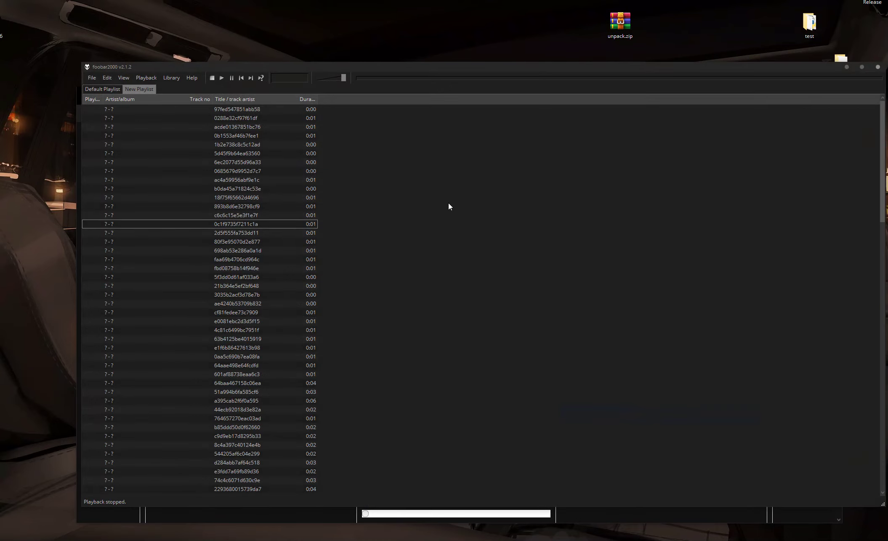
key(ctrl+a)
key(Delete)
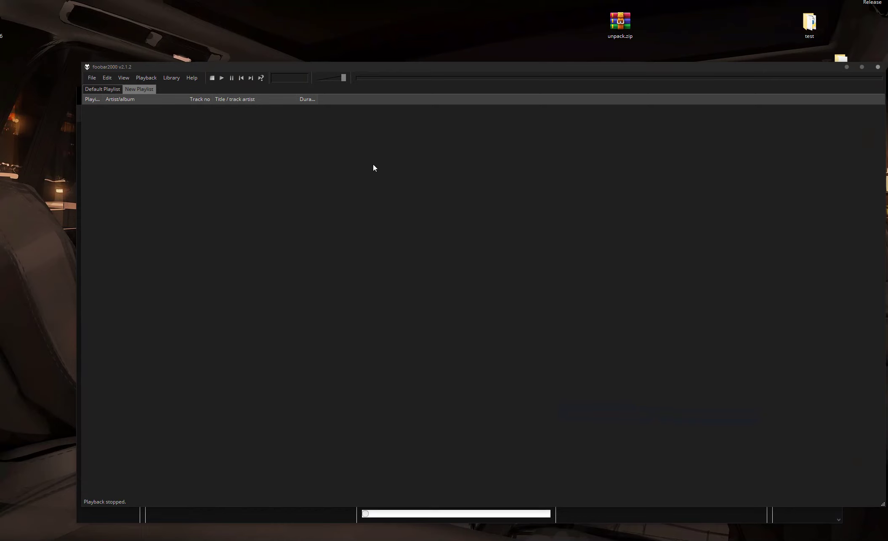
drag(401, 68, 362, 57)
key(alt+Tab)
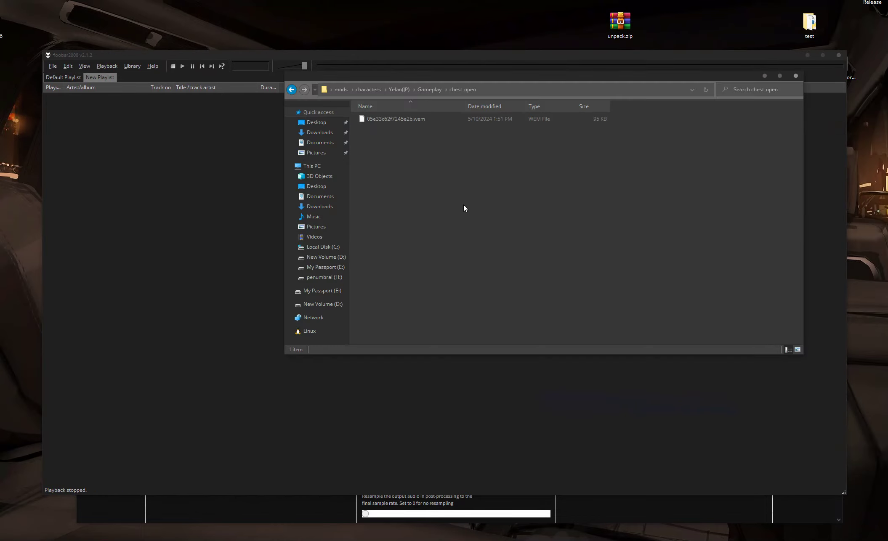
drag(376, 119, 169, 192)
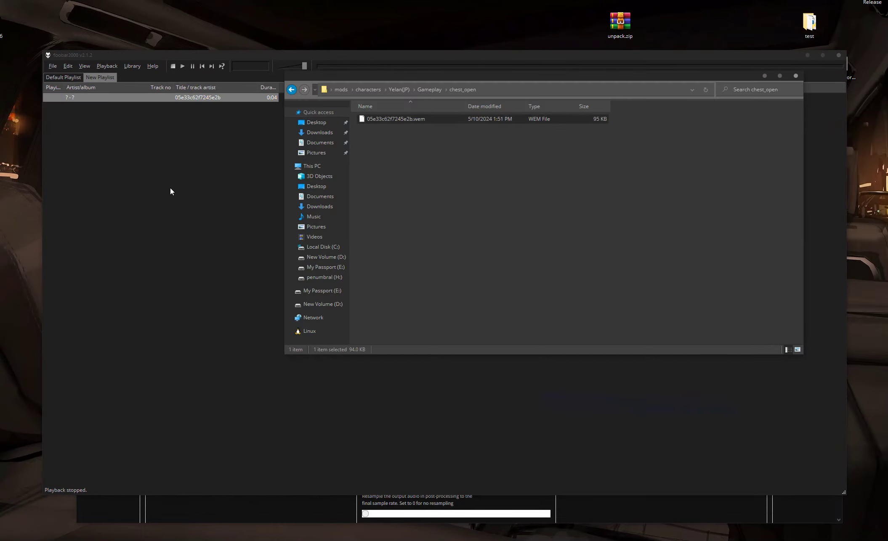
Step: Quick-convert the playlist track to WAV format
click(763, 76)
right_click(105, 98)
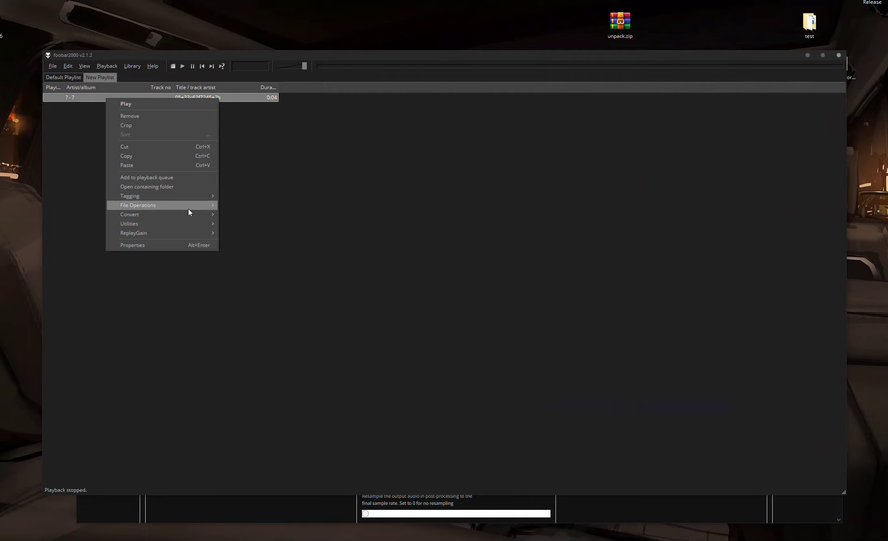
mouse_move(186, 215)
click(236, 215)
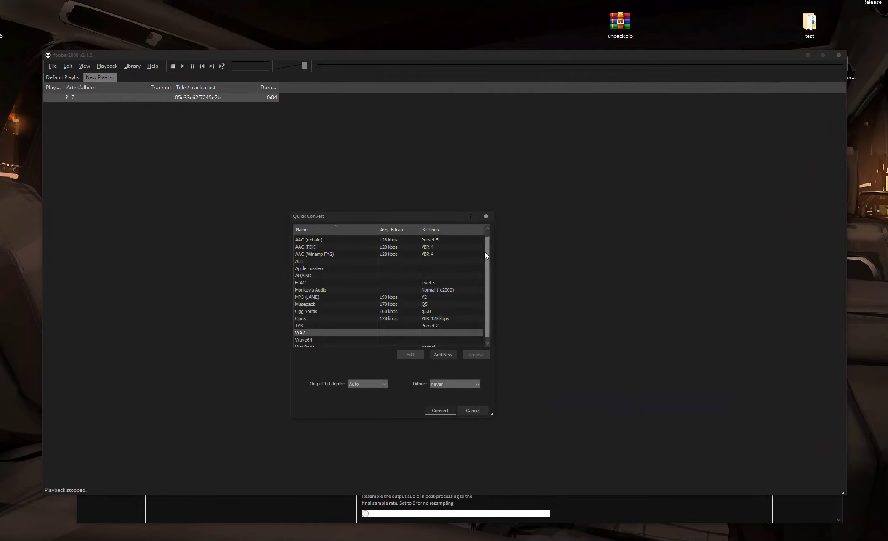
click(314, 332)
click(440, 410)
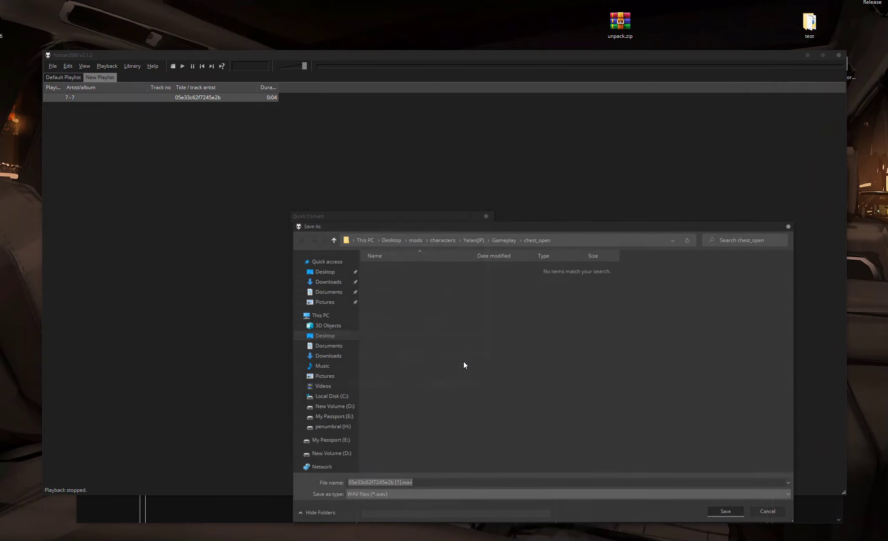
Step: In the save dialog, create a new folder named converted inside Yelan(JP)
click(472, 240)
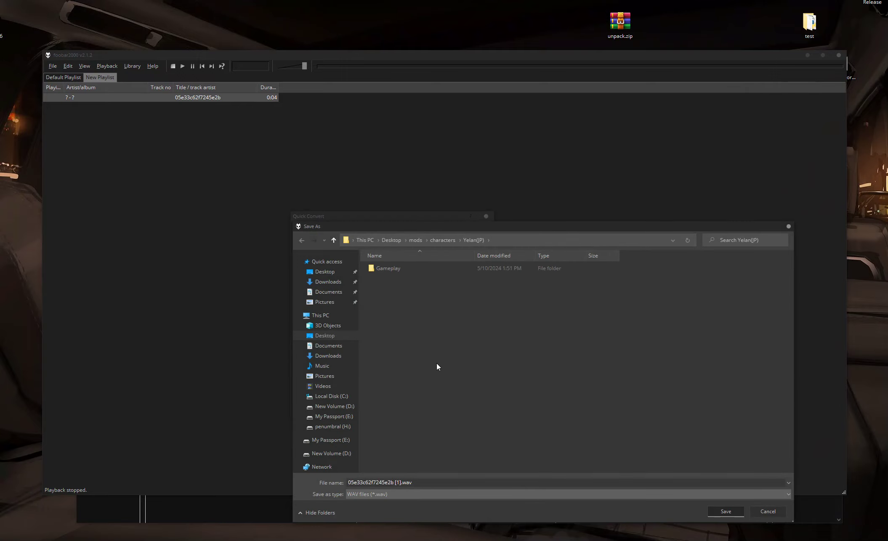
right_click(425, 349)
mouse_move(511, 470)
click(547, 470)
text(converted)
key(Return)
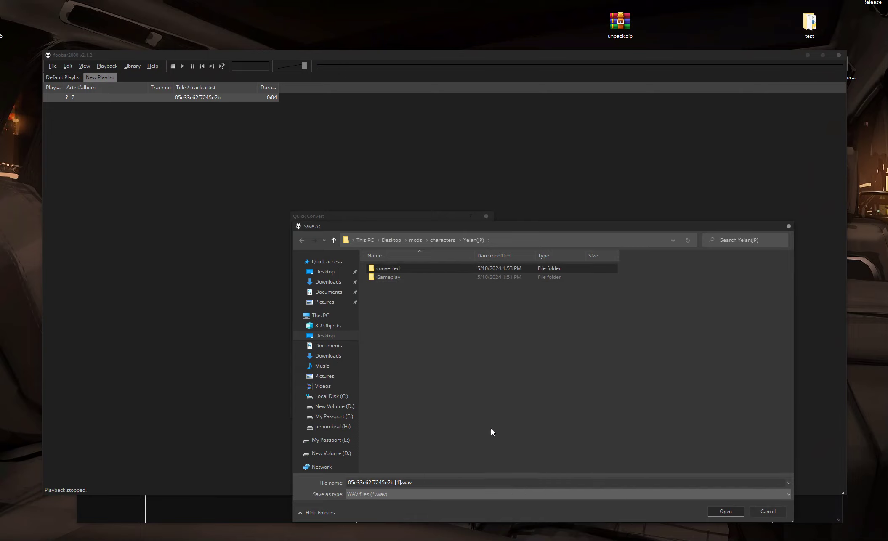
Step: Remove the " [1]" suffix from the file name, save the WAV into the converted folder and close foobar2000
click(402, 482)
click(401, 482)
key(BackSpace)
key(BackSpace)
key(BackSpace)
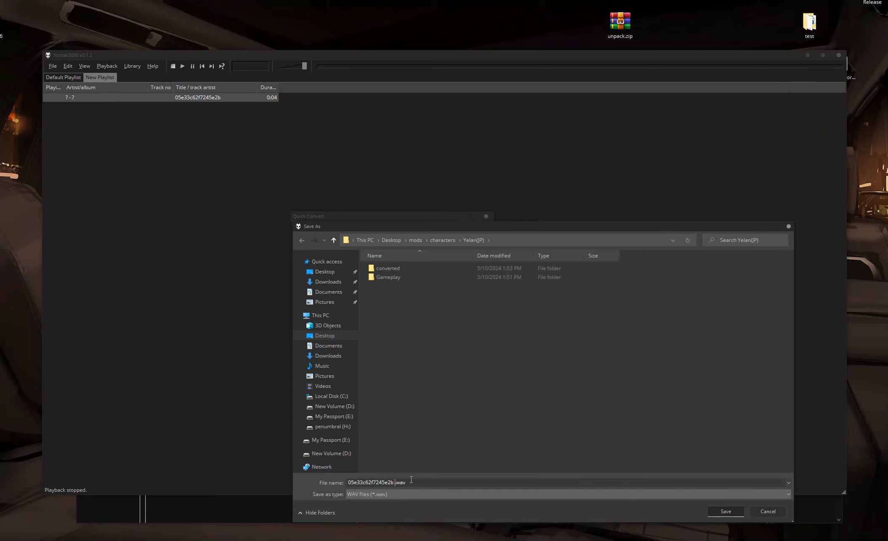
double_click(392, 268)
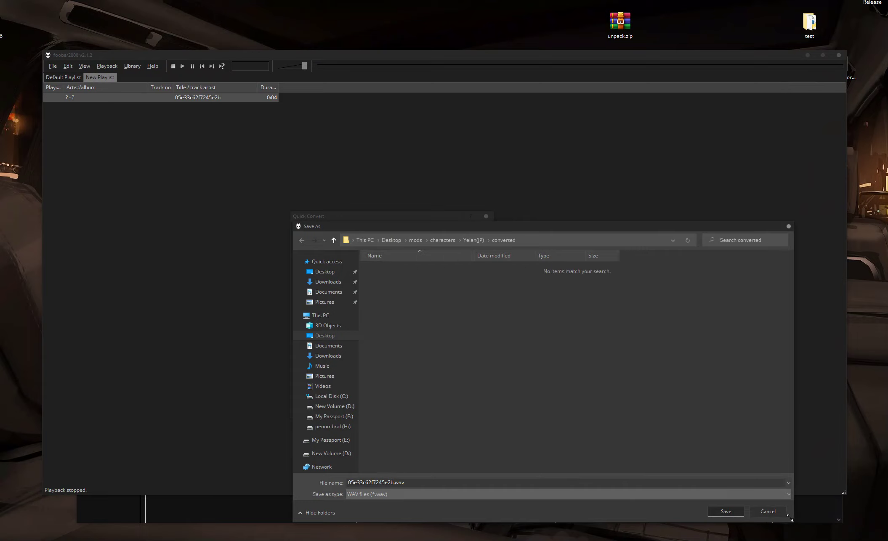
click(726, 511)
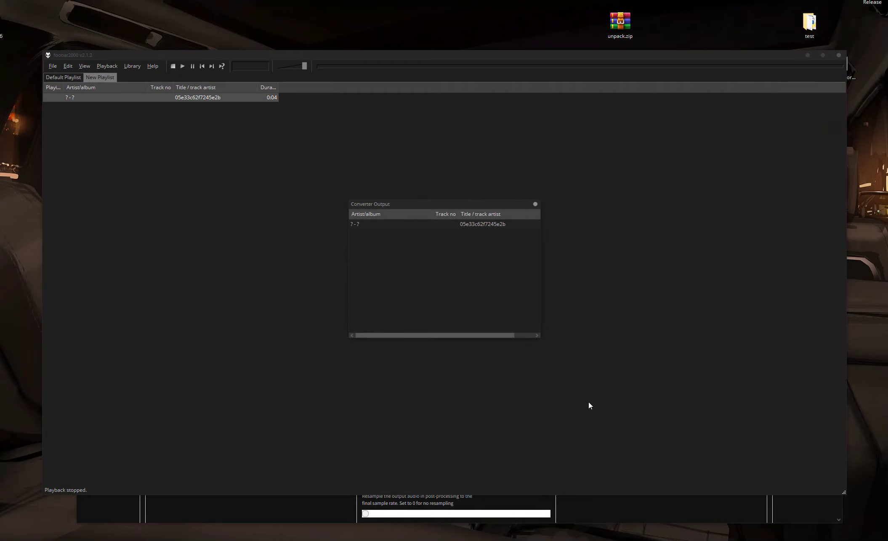
click(533, 203)
click(838, 55)
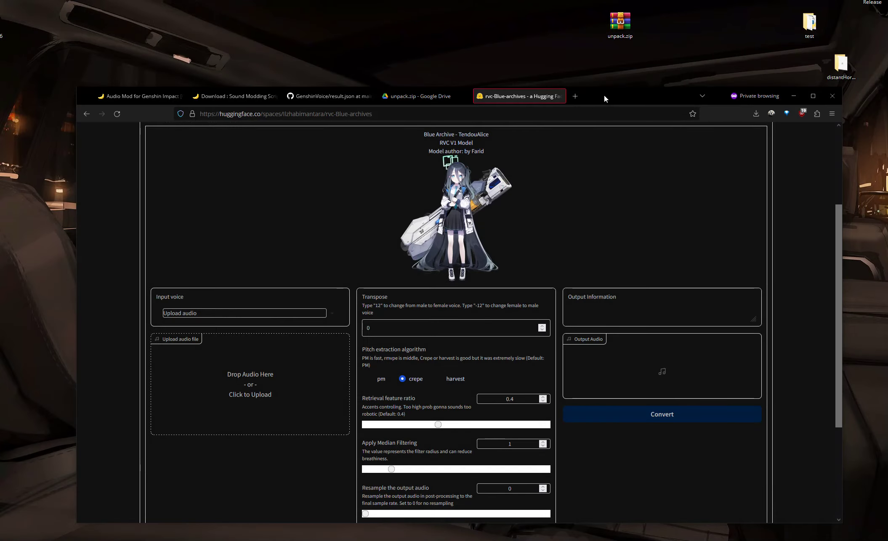
Step: Open the Yelan(JP) converted folder and upload its WAV file as the input voice, then play it
drag(604, 94, 581, 139)
double_click(462, 105)
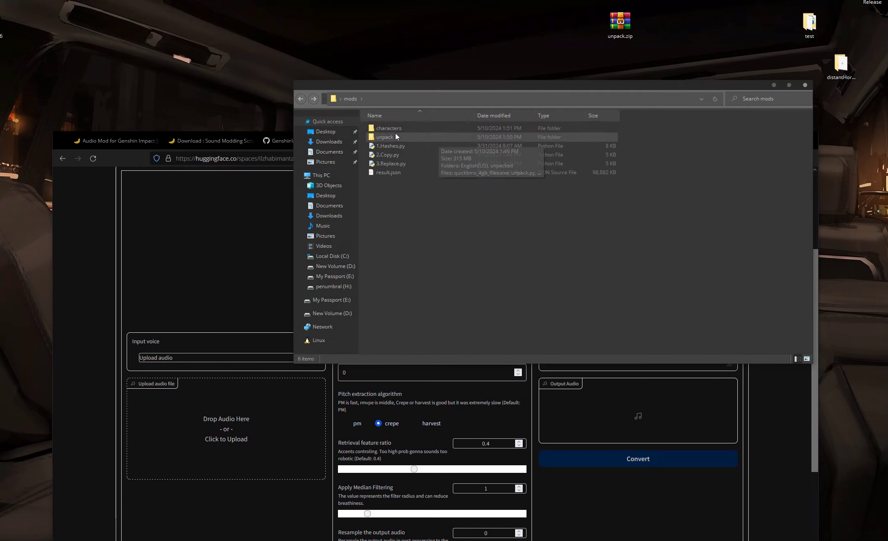
double_click(404, 128)
double_click(414, 130)
double_click(413, 129)
click(409, 124)
drag(481, 85, 554, 101)
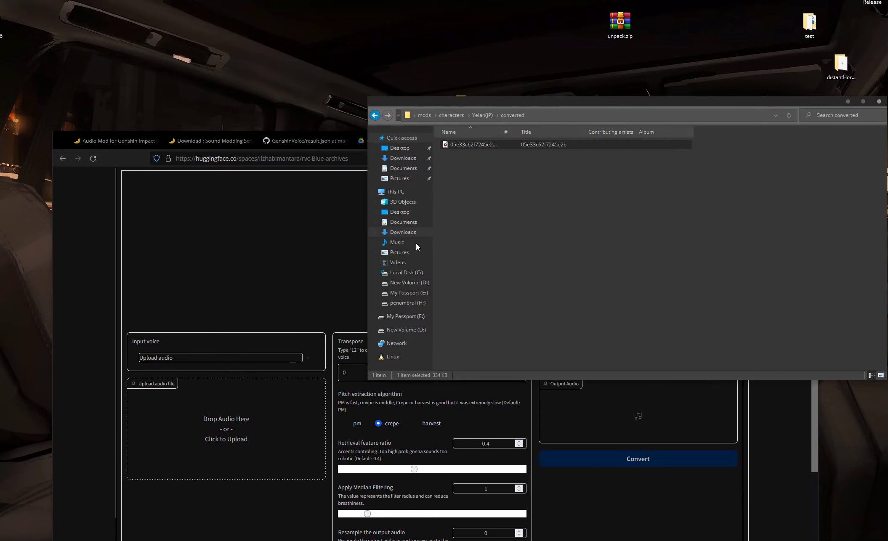
drag(454, 145, 216, 439)
click(141, 400)
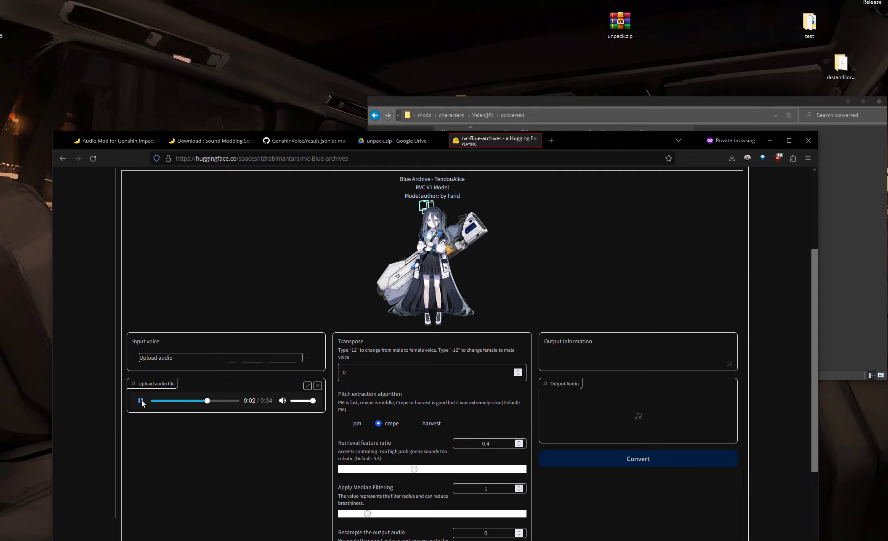
Step: Convert the uploaded voice with the TendouAlice model using the default settings
drag(590, 147, 592, 129)
drag(786, 108, 743, 89)
click(800, 89)
drag(573, 121, 581, 75)
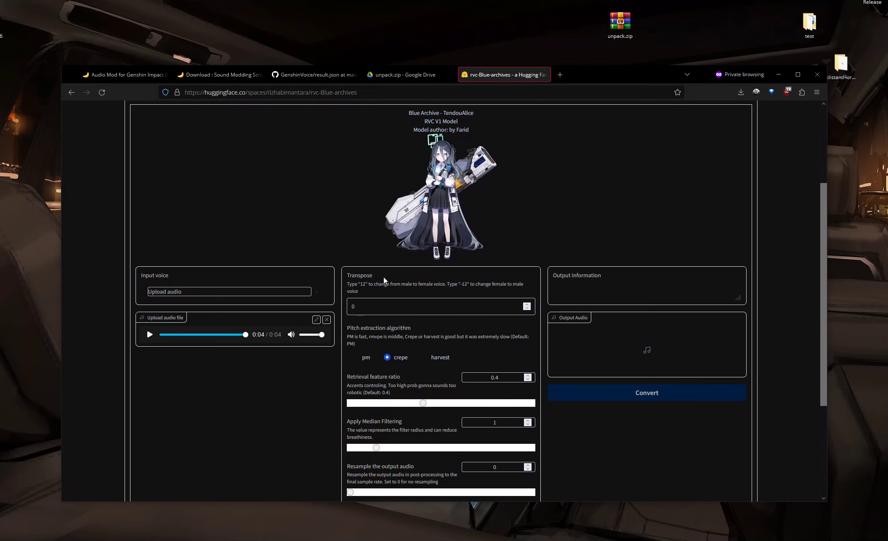
scroll(398, 390, down, 3)
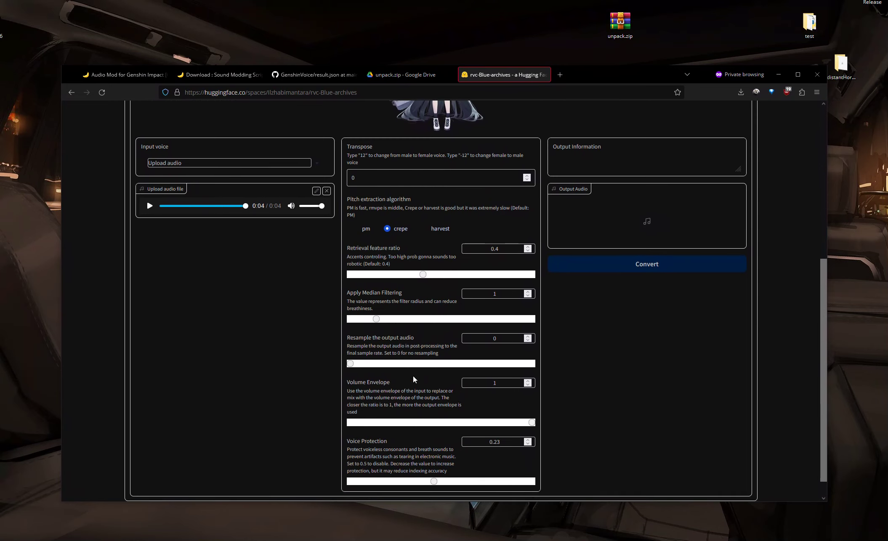
scroll(413, 464, up, 3)
click(640, 398)
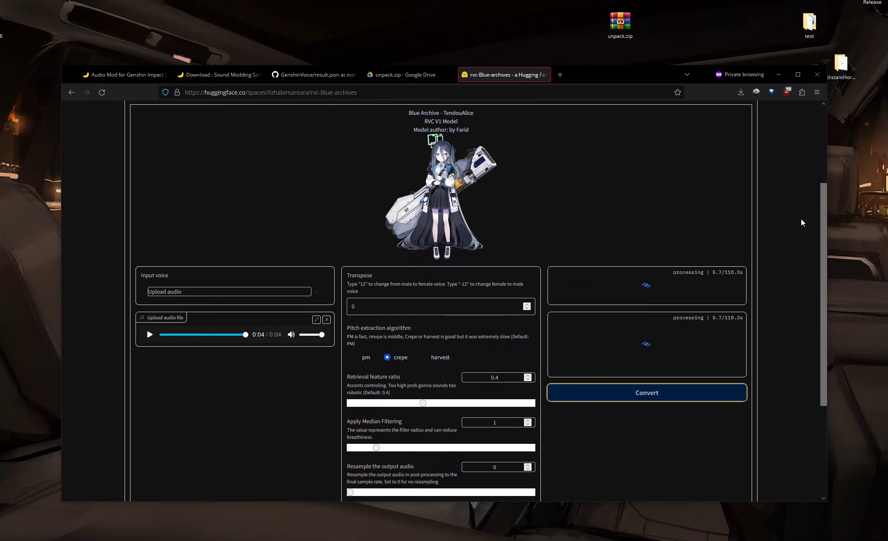
scroll(776, 165, up, 3)
scroll(755, 169, down, 1)
scroll(572, 182, up, 1)
scroll(533, 191, down, 1)
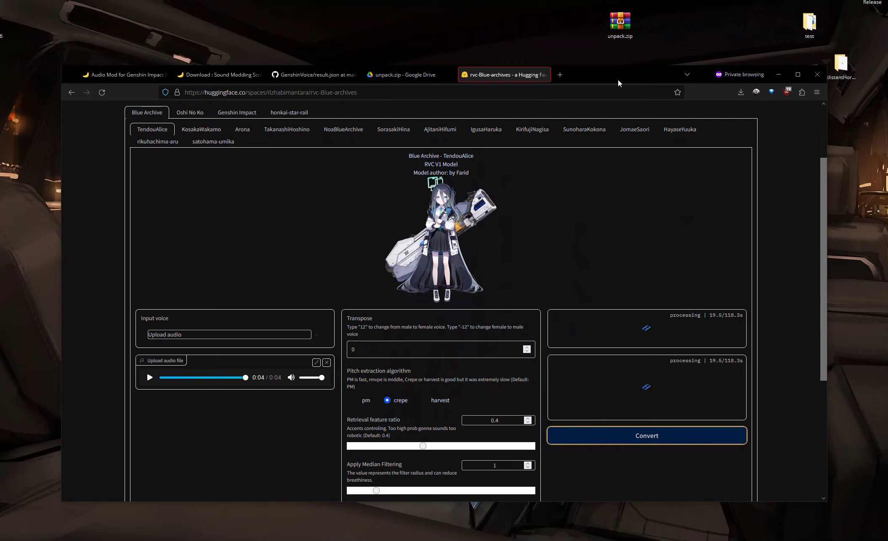
drag(618, 83, 620, 70)
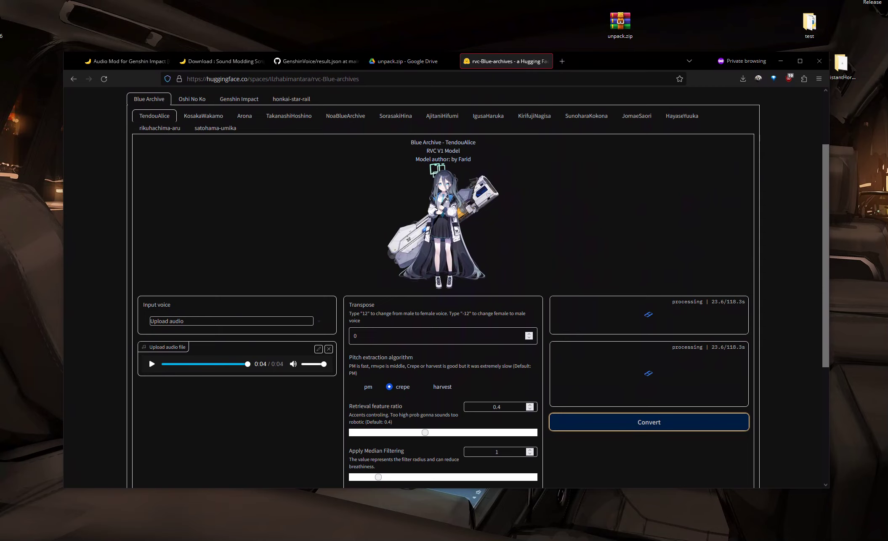
scroll(634, 178, up, 3)
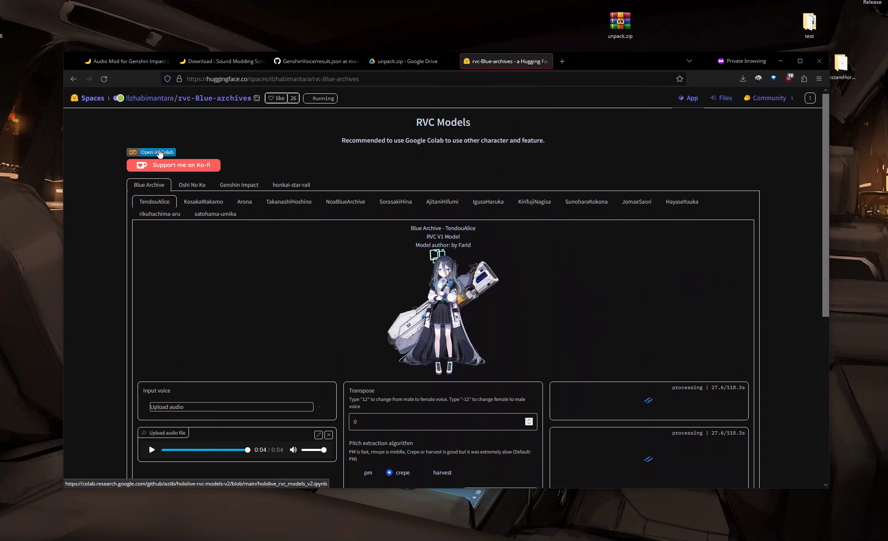
scroll(589, 235, down, 3)
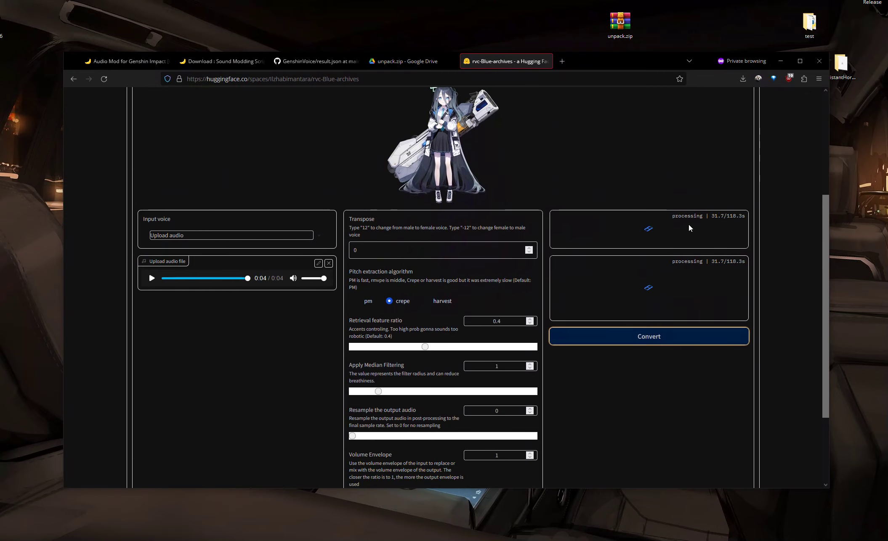
scroll(696, 212, up, 3)
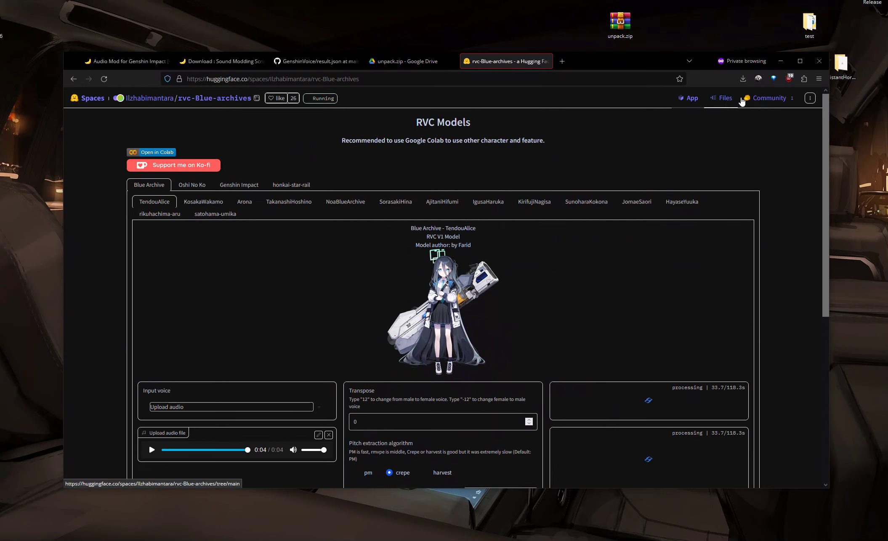
Step: Open the Space's linked Google Colab notebook in a new tab and look through its File menu
middle_click(166, 154)
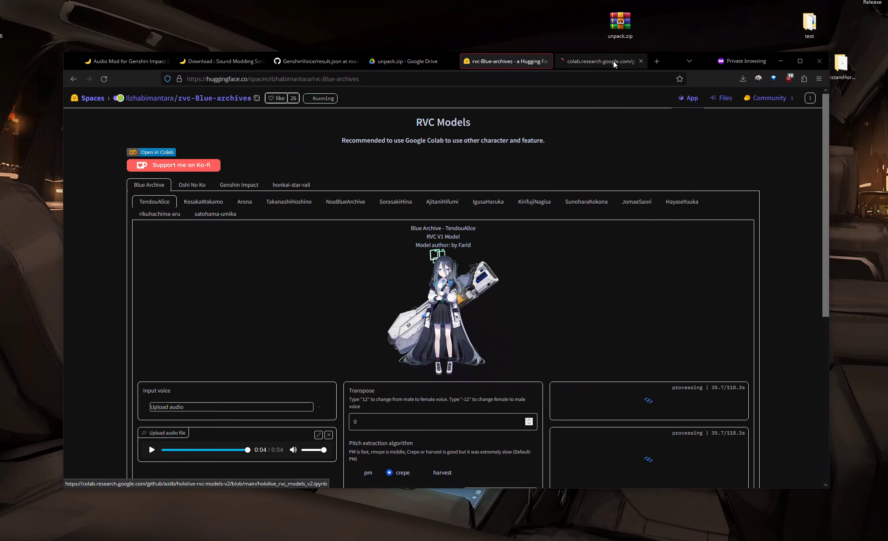
click(597, 62)
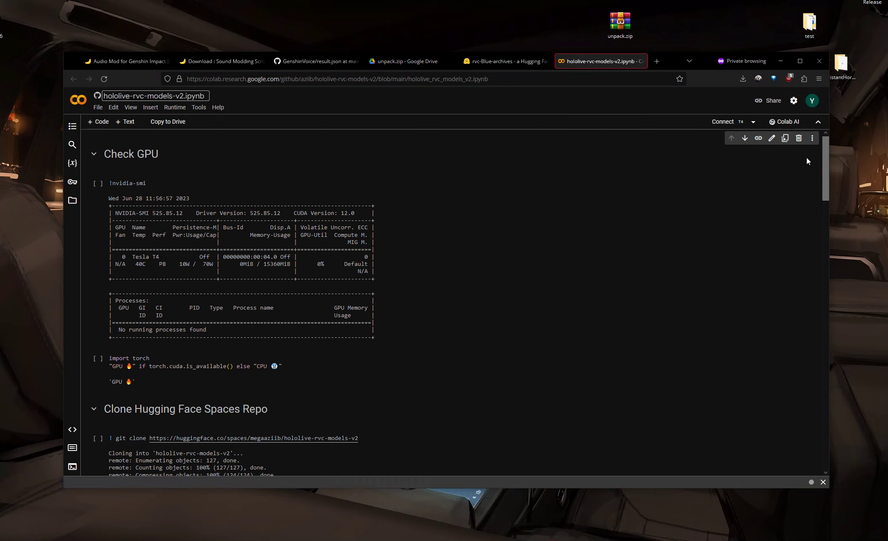
click(812, 139)
click(649, 167)
click(509, 62)
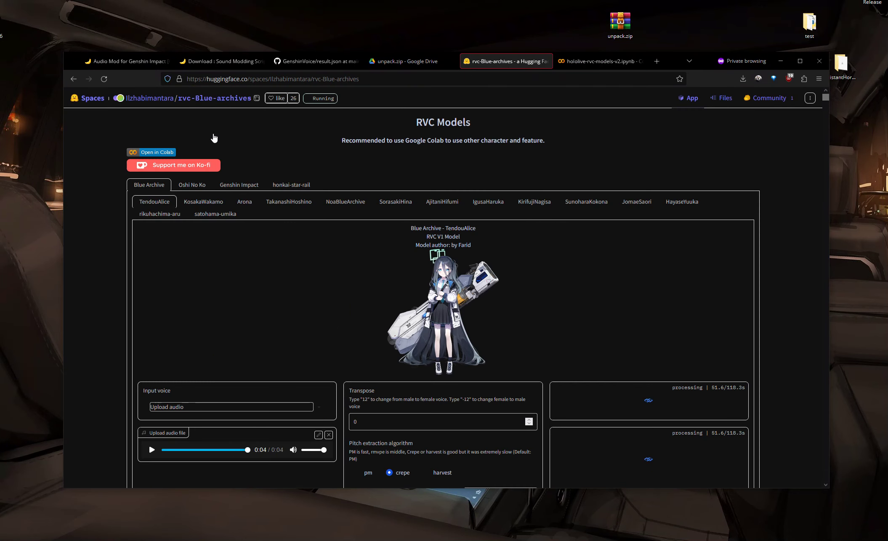
scroll(223, 145, down, 2)
scroll(223, 144, up, 2)
click(572, 62)
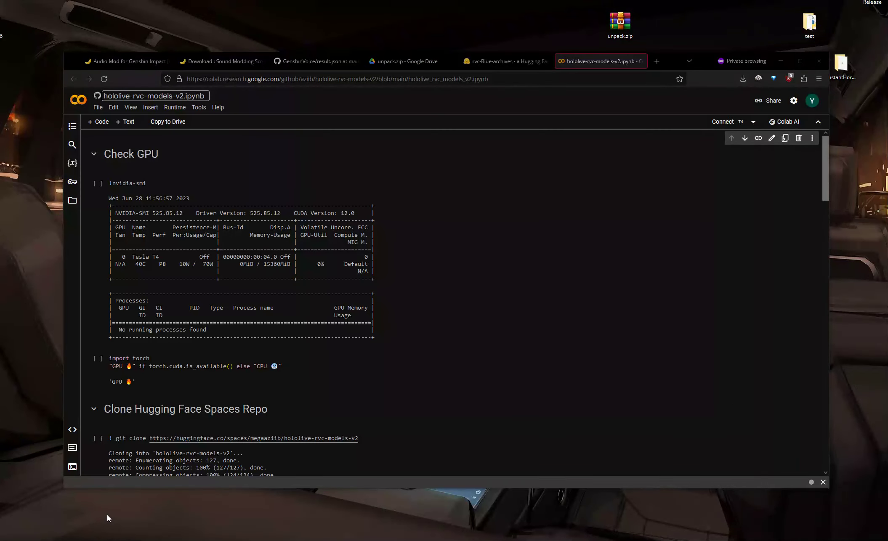
click(97, 107)
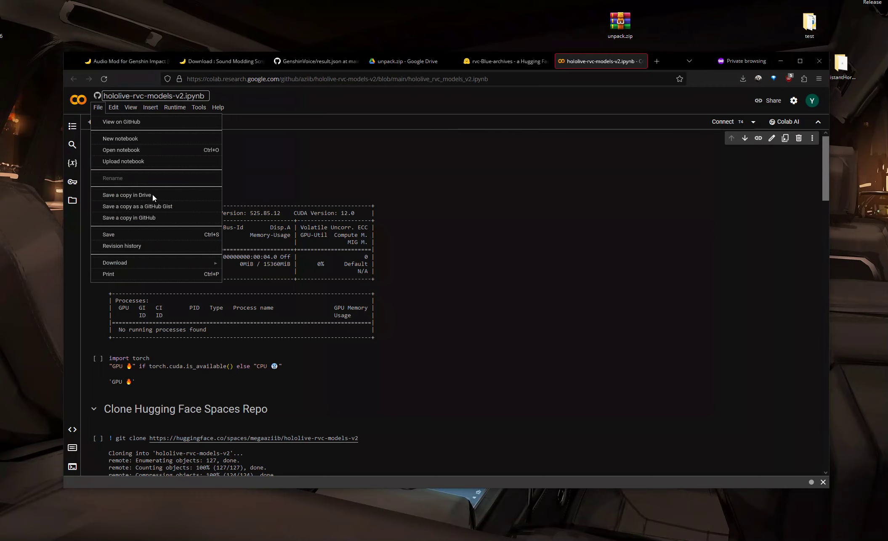
click(517, 207)
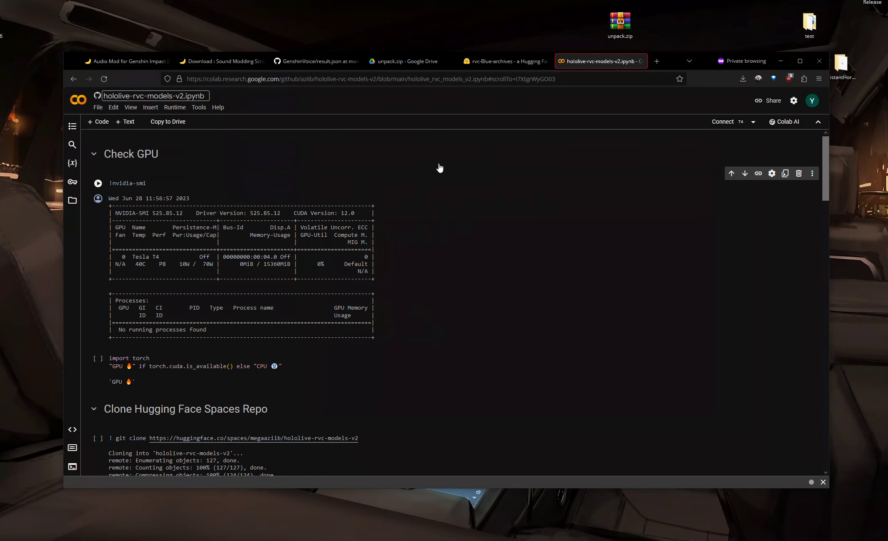
Step: Return to the Space and check the converted output audio
click(495, 63)
scroll(673, 343, down, 2)
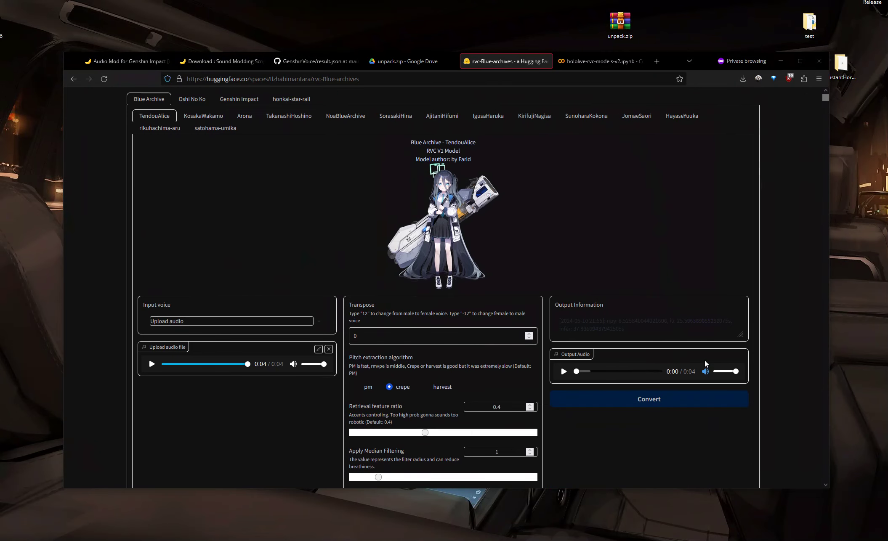
scroll(552, 270, up, 2)
Step: Inspect the notebook's GPU check cells, then close the Colab tab
click(599, 61)
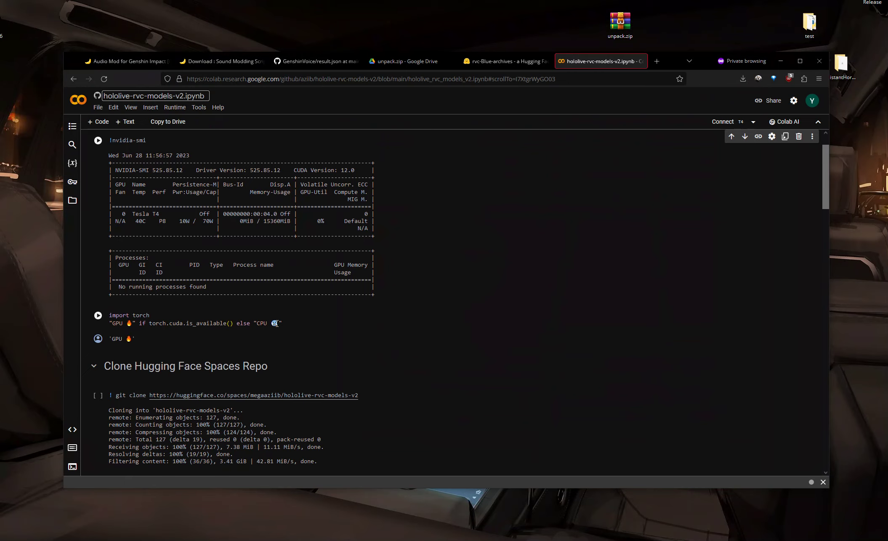
scroll(285, 331, up, 1)
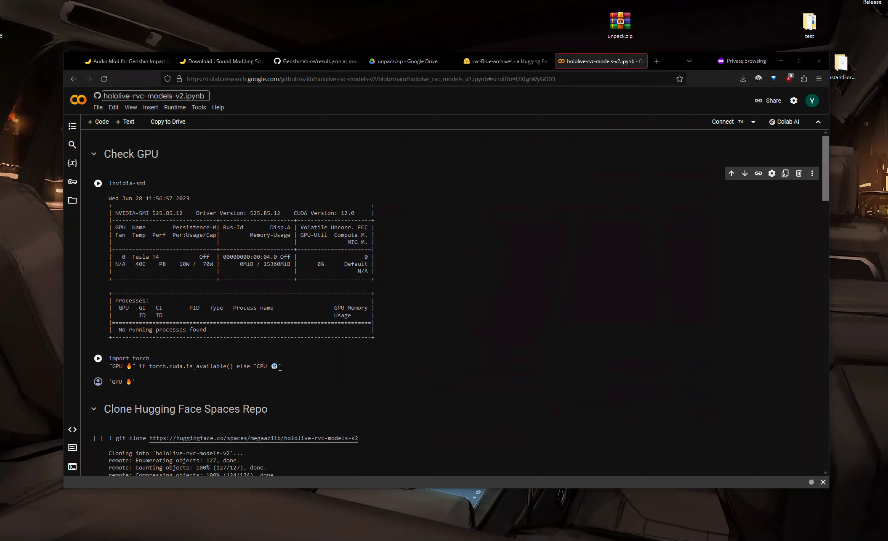
drag(133, 366, 113, 370)
click(144, 364)
click(287, 358)
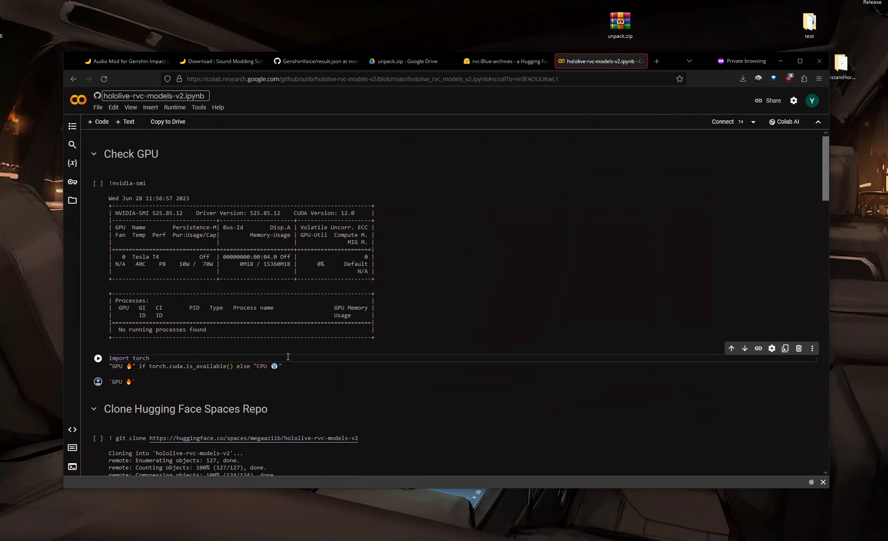
mouse_move(142, 385)
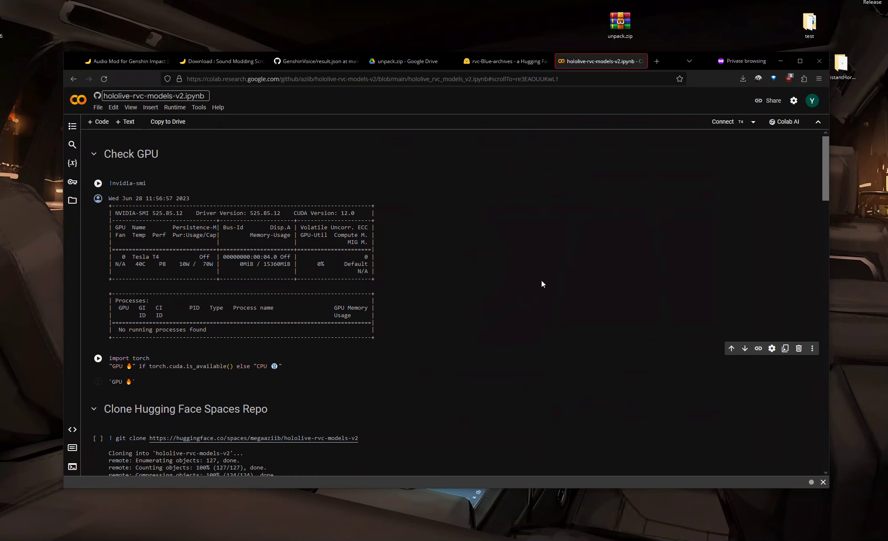
middle_click(591, 63)
Step: Play the converted output audio to listen to the result
scroll(509, 312, down, 2)
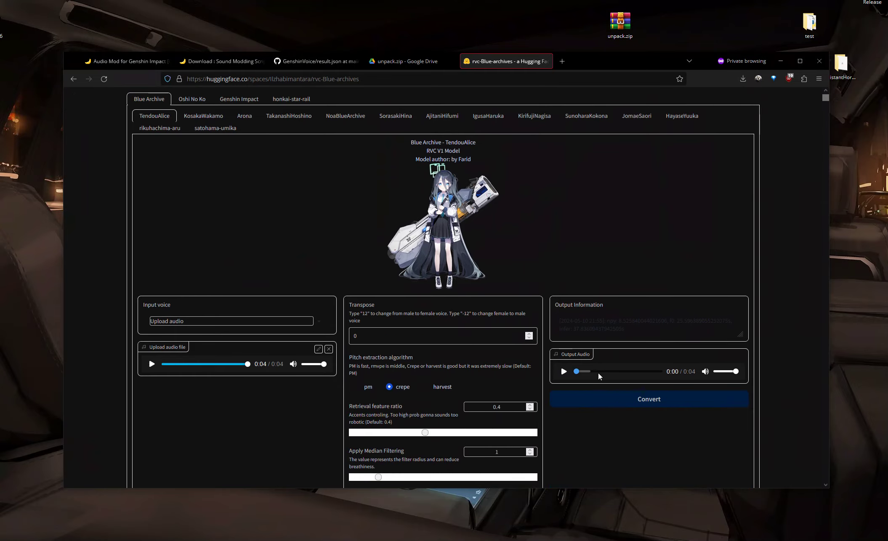
scroll(555, 369, down, 4)
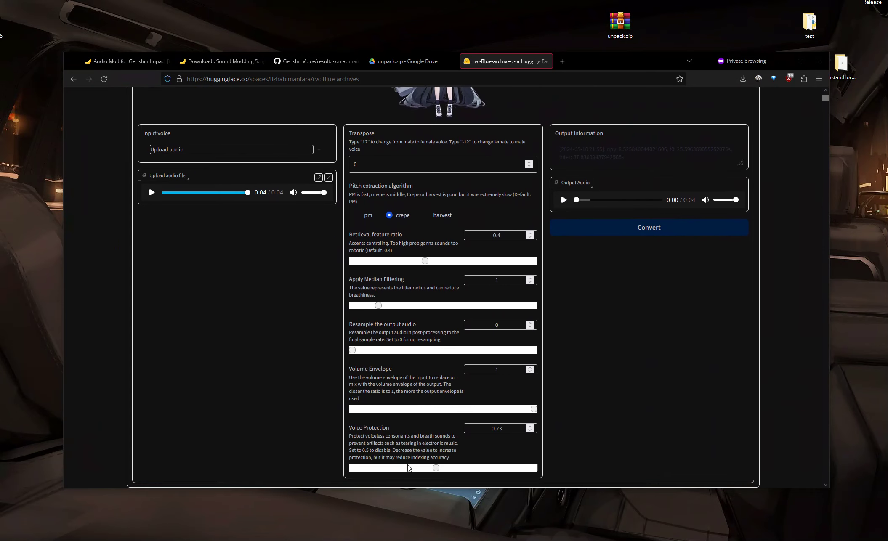
scroll(464, 360, up, 4)
click(564, 372)
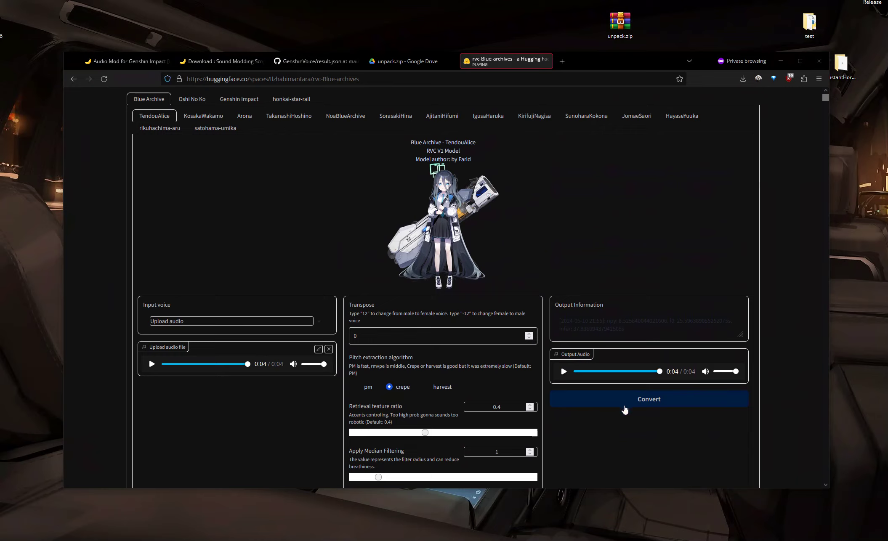
Step: Save the output audio, browsing the save dialog to Desktop > mods > characters > Yelan(JP)
right_click(601, 371)
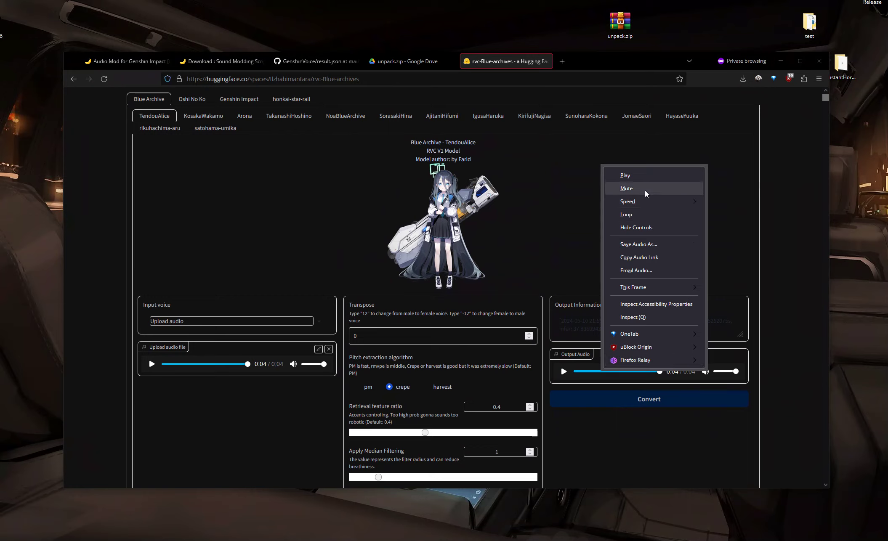
click(644, 245)
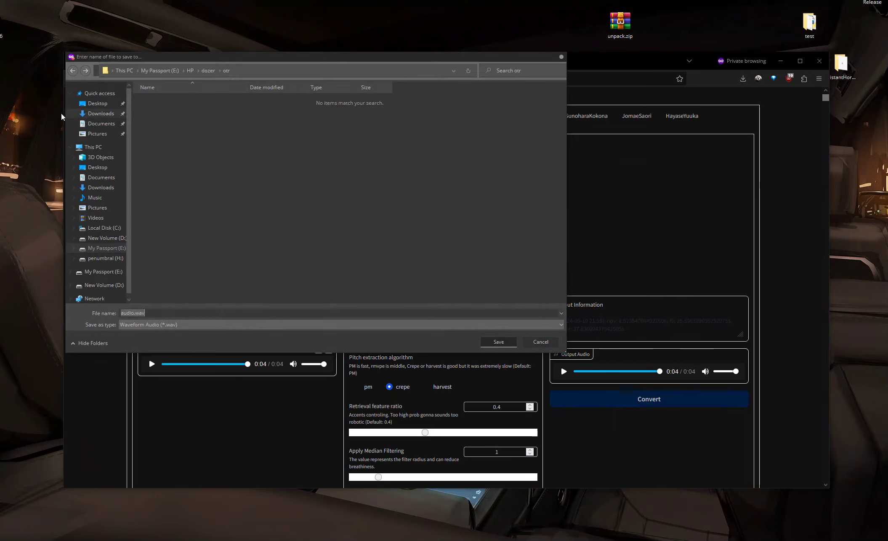
click(98, 103)
double_click(172, 144)
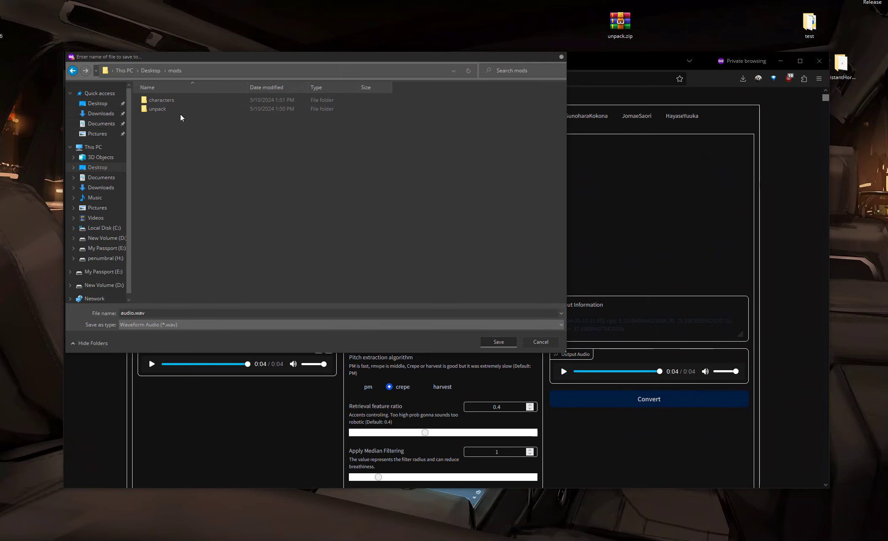
double_click(178, 99)
double_click(178, 99)
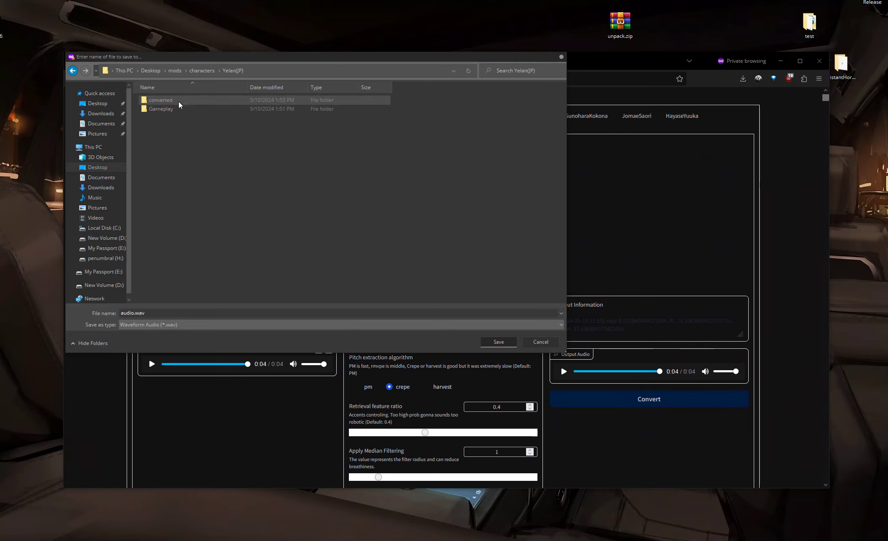
Step: Create a new folder named output inside Yelan(JP) and open it
right_click(205, 178)
mouse_move(305, 298)
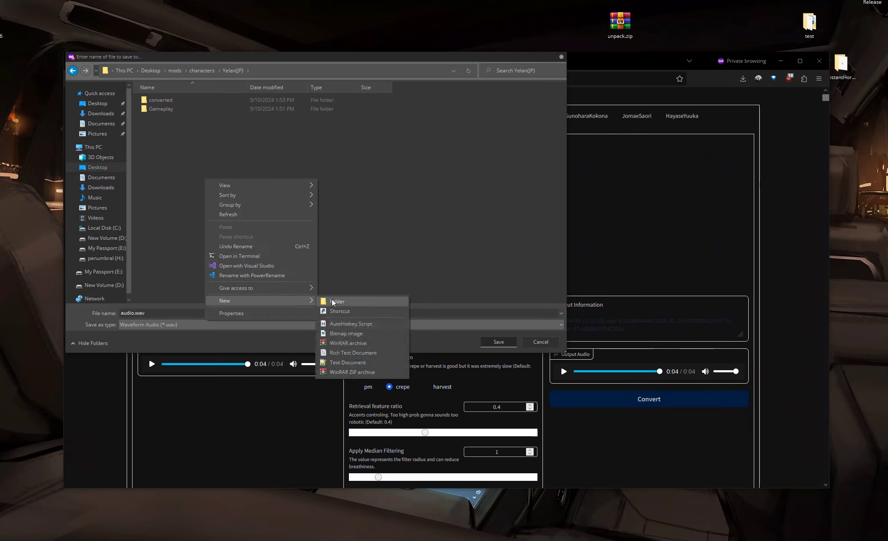
click(332, 301)
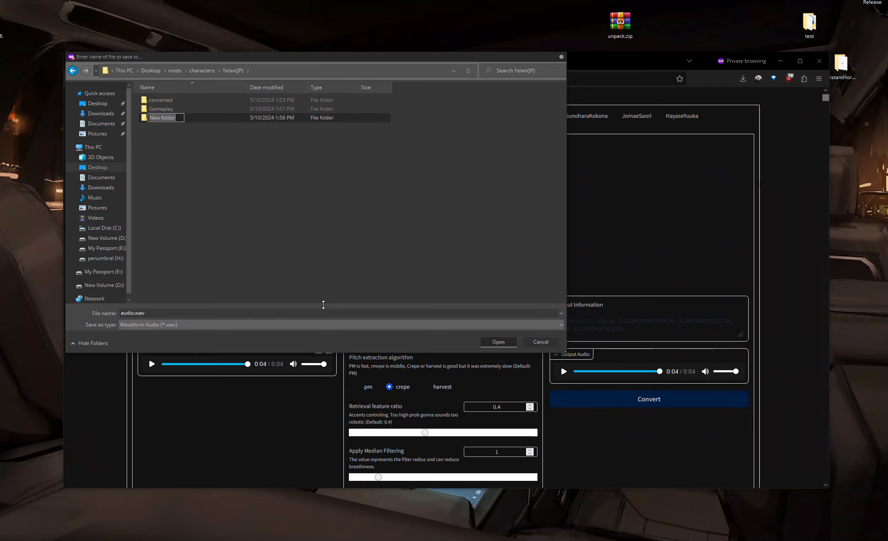
key(BackSpace)
text(output)
key(Return)
double_click(154, 119)
Step: Save the audio as 05e33c62f7245e2b.wav, copying the name from the original .wem file in chest_open
double_click(135, 315)
click(133, 315)
drag(133, 315, 102, 315)
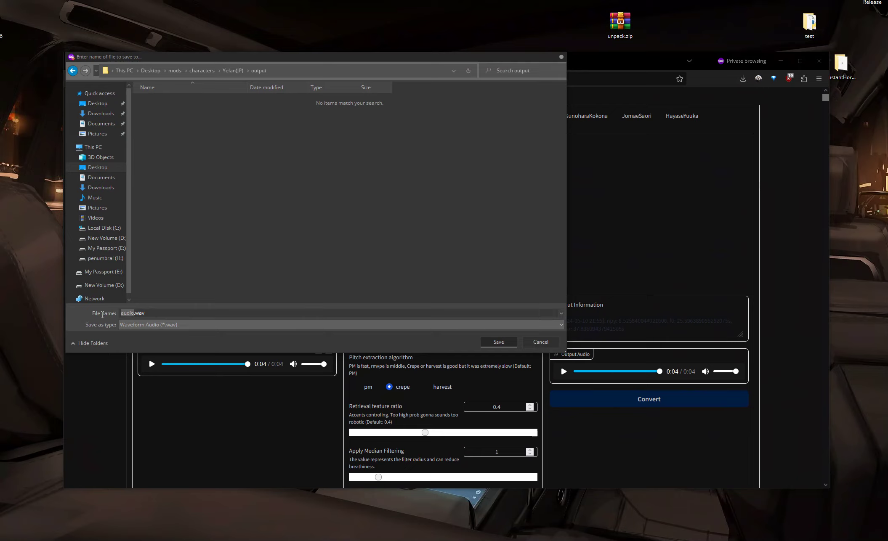
key(BackSpace)
click(167, 527)
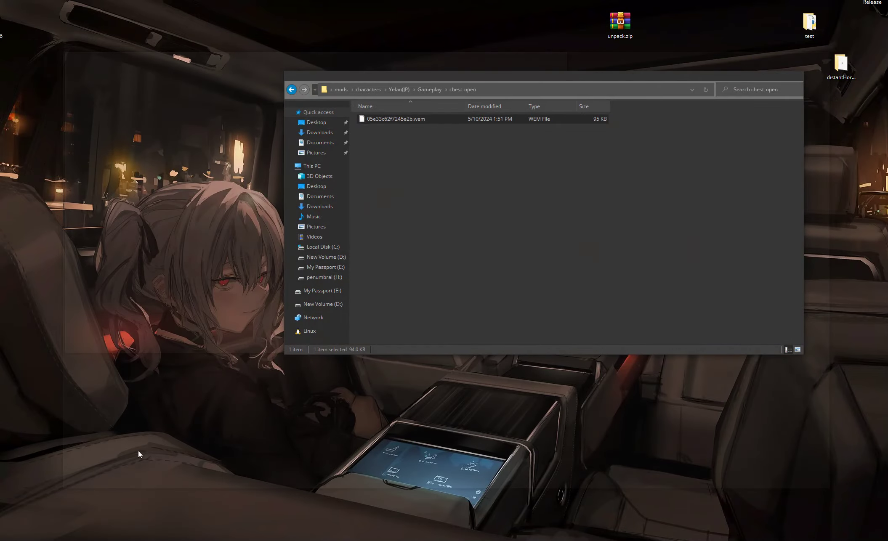
click(393, 119)
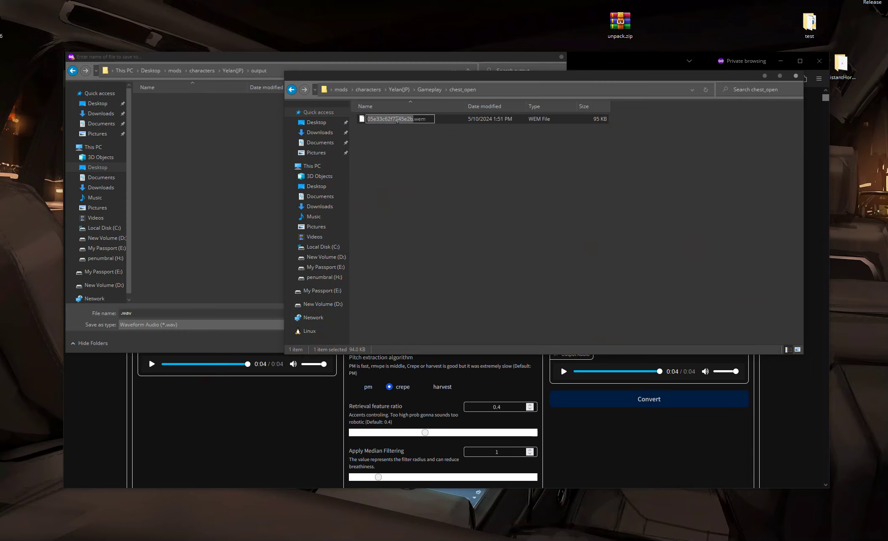
click(121, 313)
key(ctrl+v)
click(499, 342)
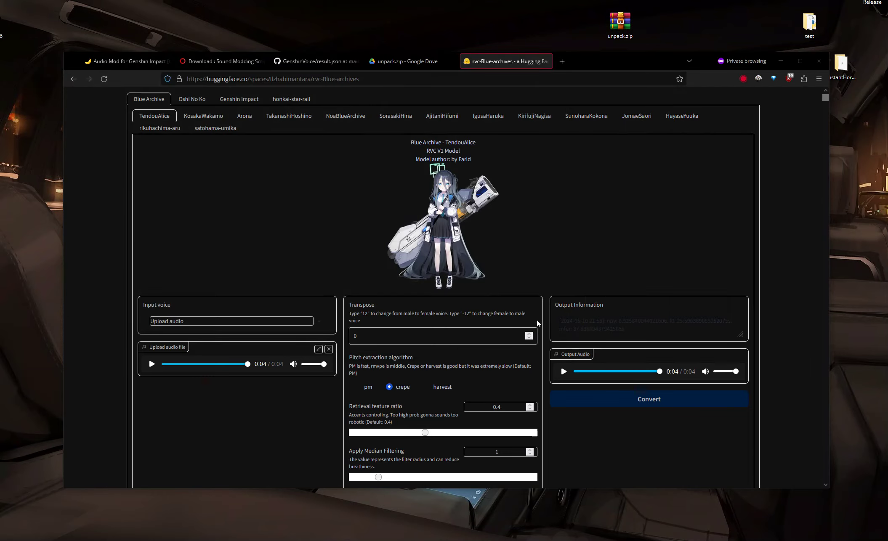
Step: Switch to the file explorer and browse the Yelan(JP) folders to check the saved output audio
click(781, 62)
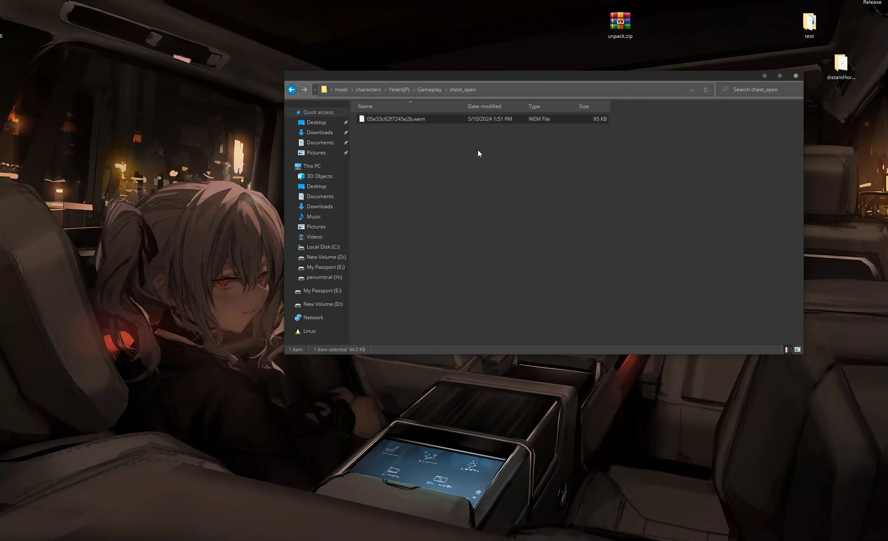
drag(497, 82, 375, 114)
click(278, 125)
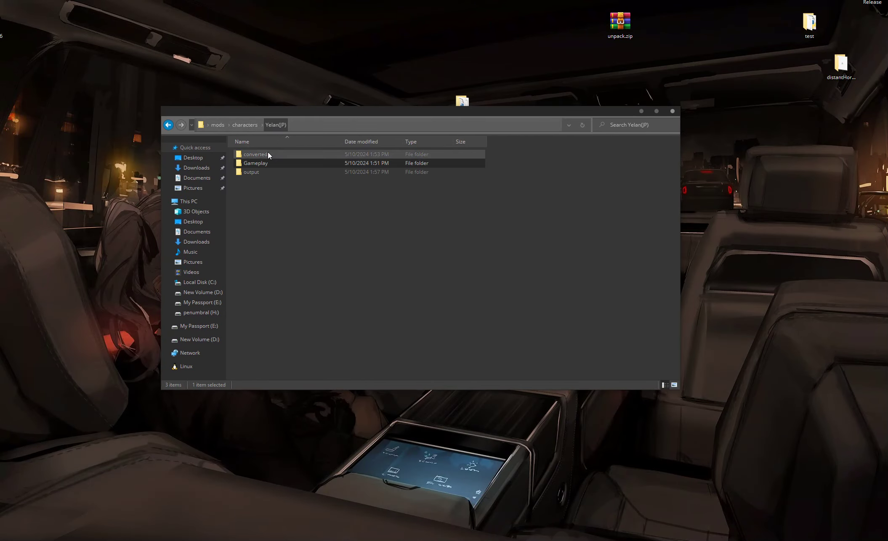
double_click(283, 172)
key(alt+Left)
double_click(271, 172)
click(270, 154)
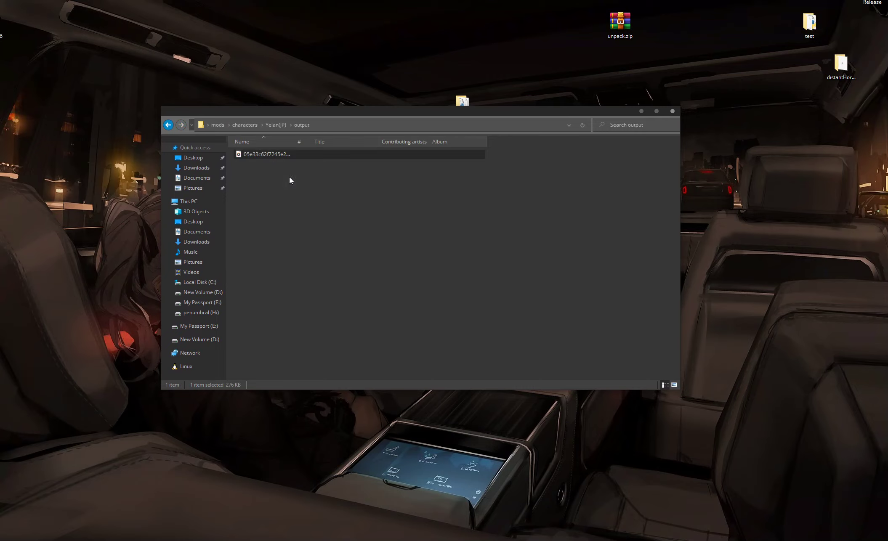
key(alt+Left)
Step: Create a new folder named wems inside the Yelan(JP) folder
right_click(276, 227)
mouse_move(328, 340)
click(408, 341)
text(wems)
key(Return)
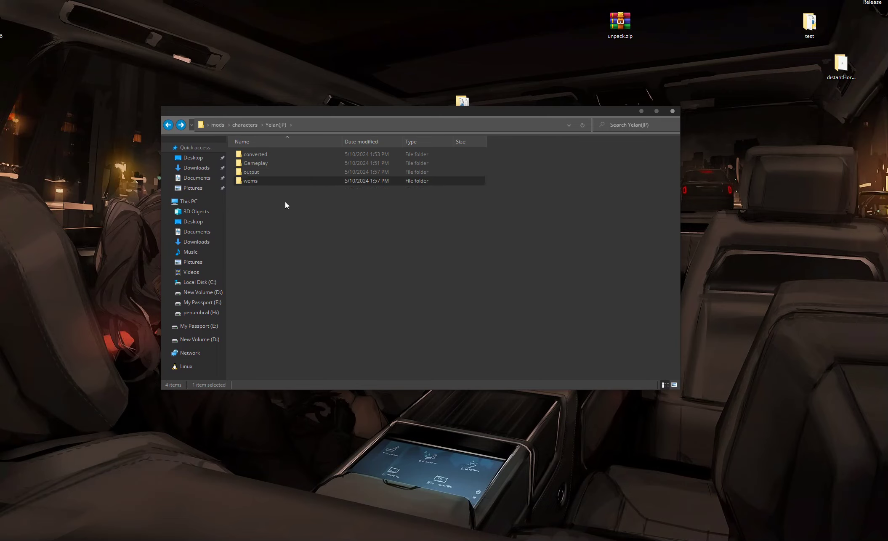
Step: Rename the converted folder in Yelan(JP) to wavs
double_click(261, 180)
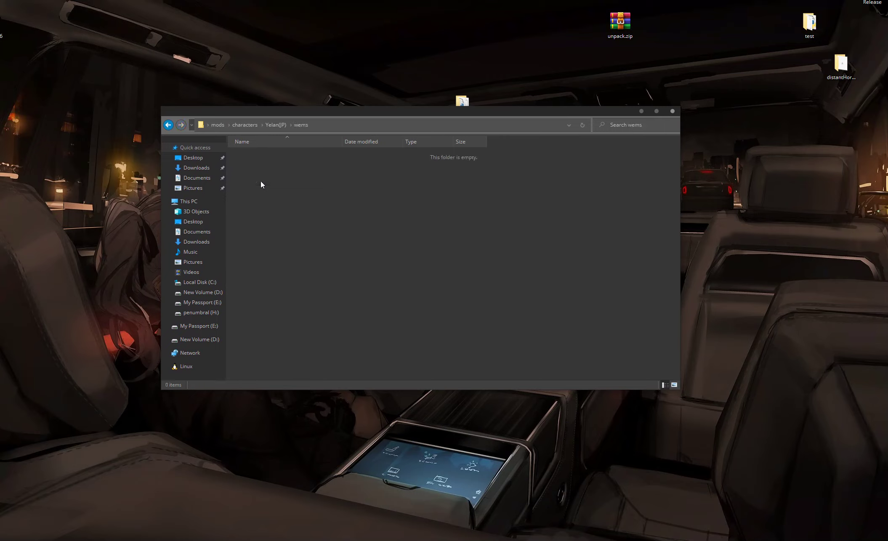
key(alt+Left)
click(263, 154)
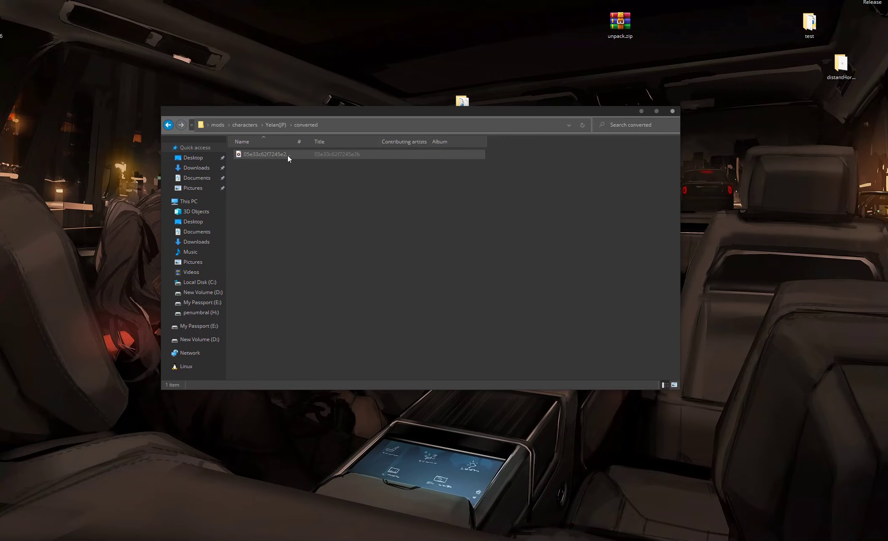
click(256, 155)
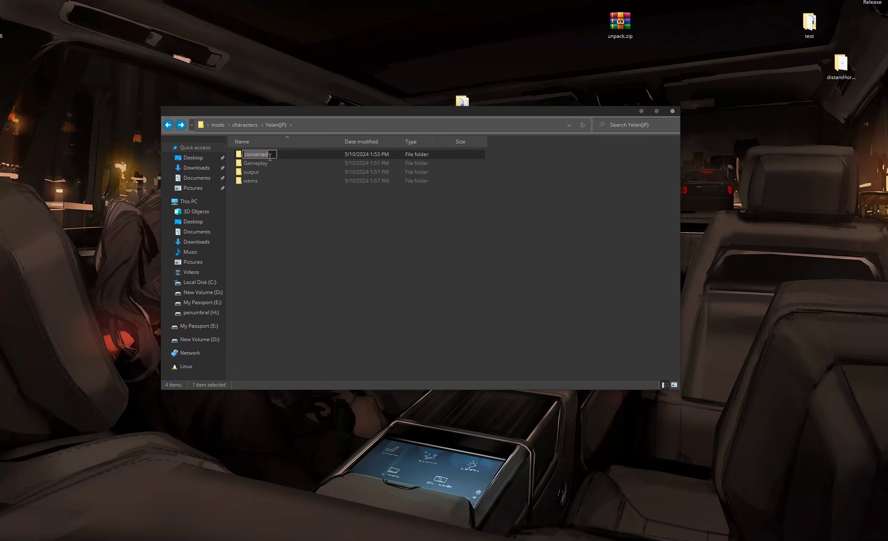
text(wavs)
key(Return)
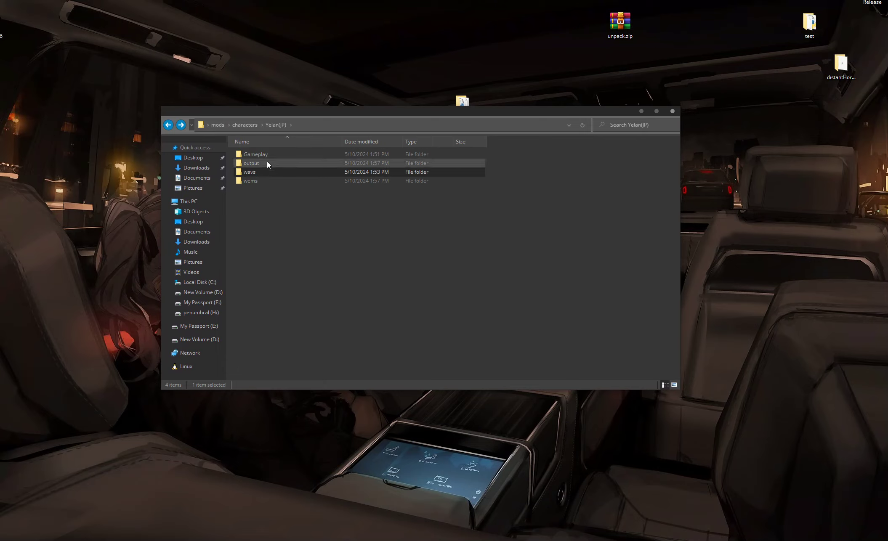
Step: Rename the output folder in Yelan(JP) to converted
double_click(263, 162)
key(alt+Left)
click(265, 164)
text(c)
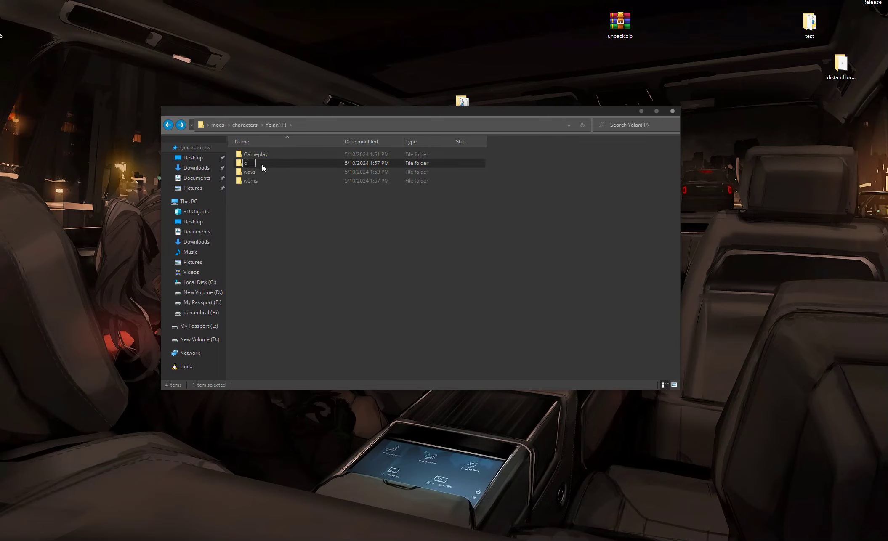
text(onverted)
key(Return)
click(285, 207)
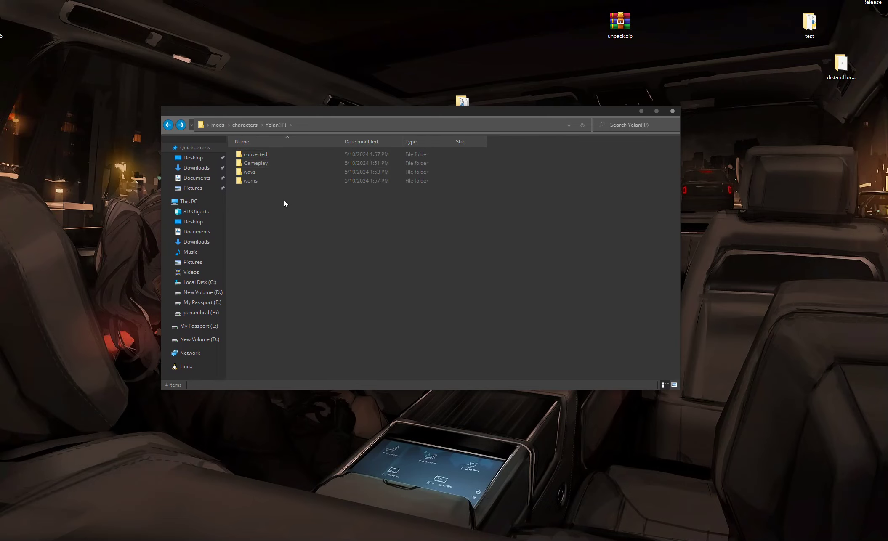
Step: Create a new folder named External0 inside the wems folder
double_click(256, 155)
key(alt+Left)
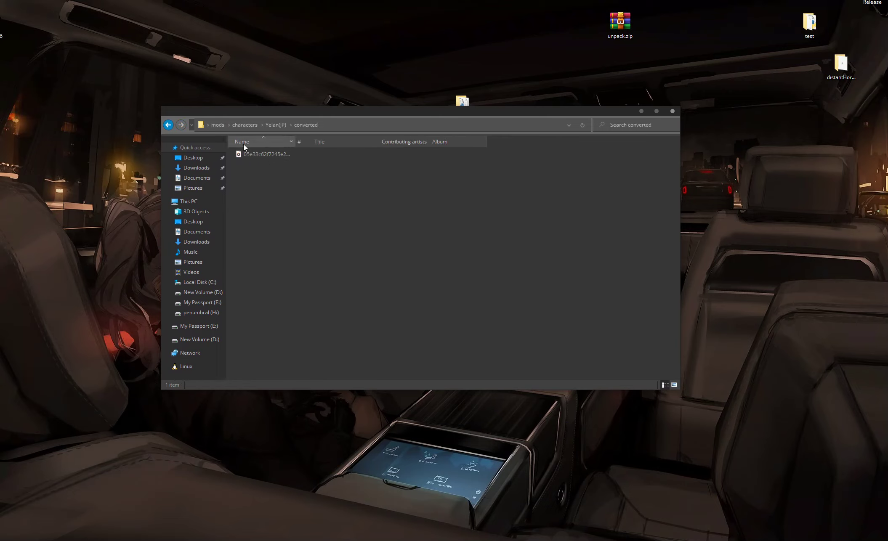
key(BackSpace)
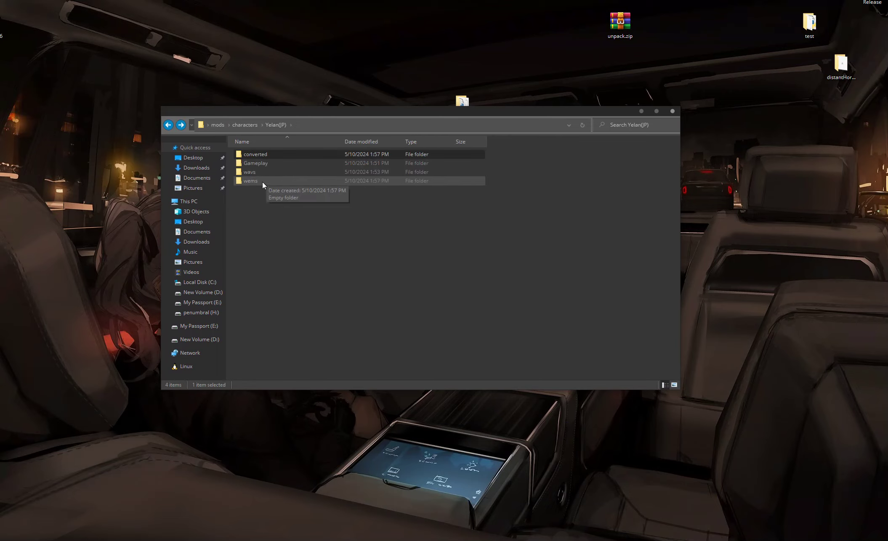
double_click(262, 181)
right_click(303, 181)
mouse_move(356, 315)
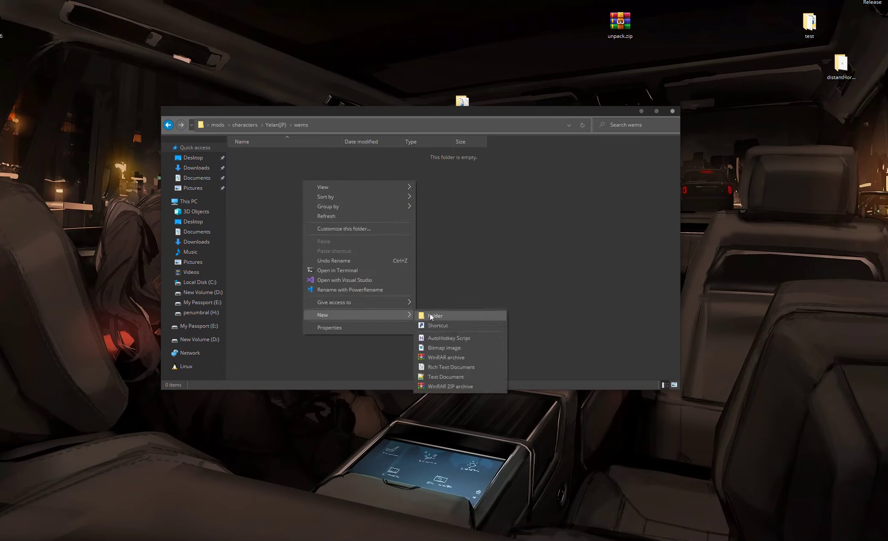
click(430, 312)
text(External0)
key(Return)
Step: Copy the converted WAV's file name and search for it in Everything to locate the matching original files
double_click(260, 154)
click(295, 123)
mouse_move(293, 111)
mouse_down()
mouse_move(309, 110)
mouse_move(293, 122)
mouse_up()
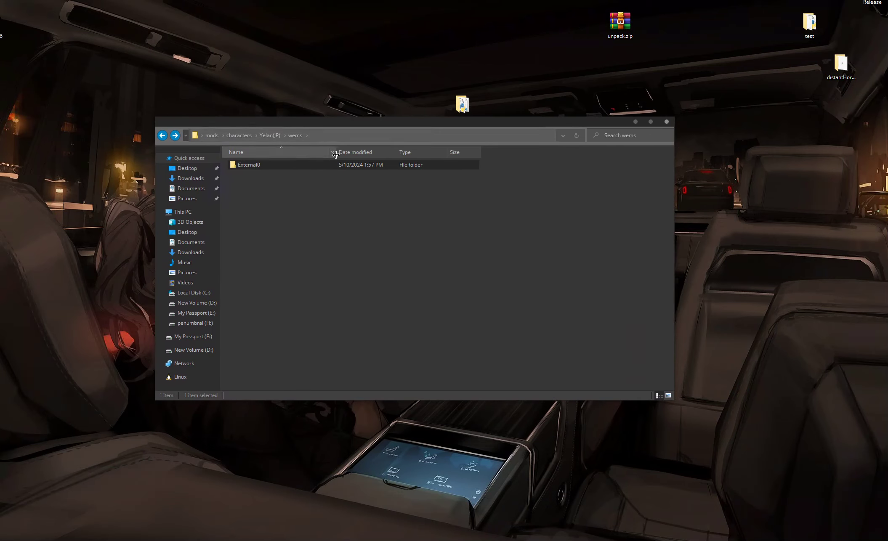
key(alt+space)
drag(467, 206, 312, 199)
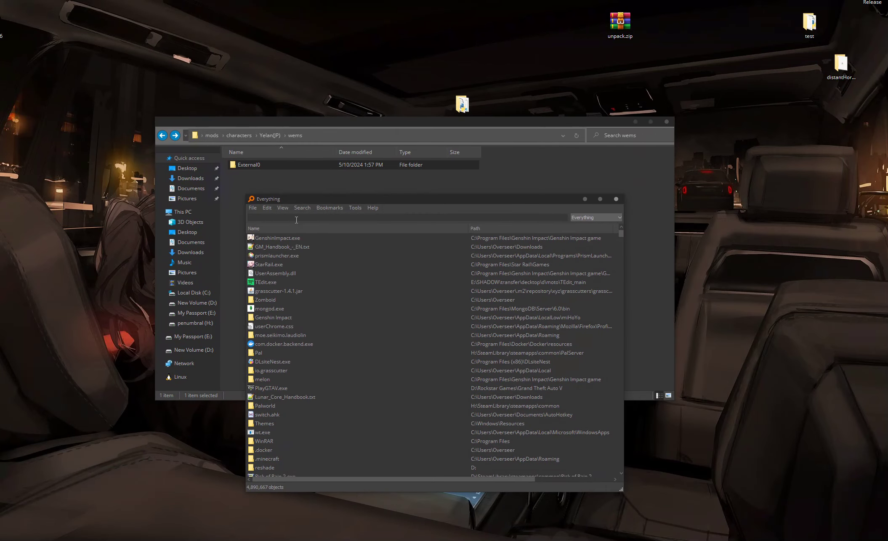
click(255, 165)
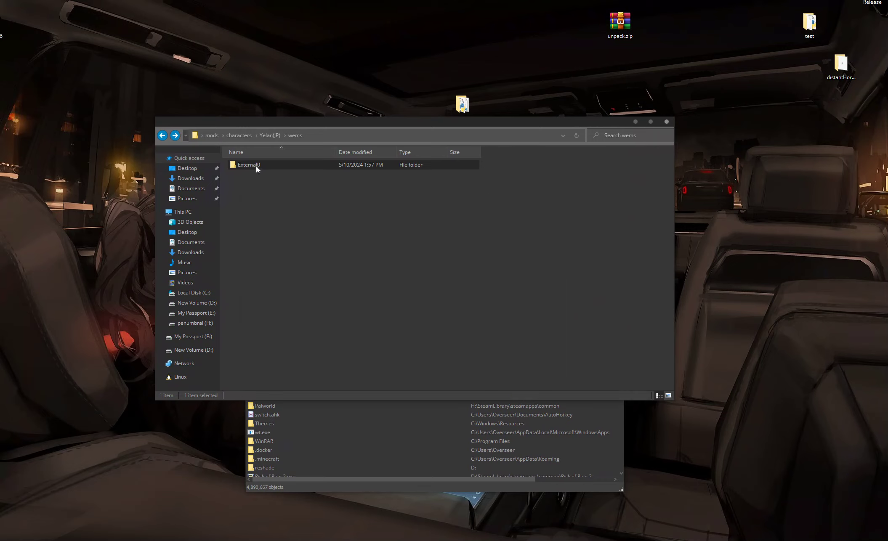
key(alt+Up)
double_click(255, 164)
click(253, 165)
key(F2)
key(ctrl+c)
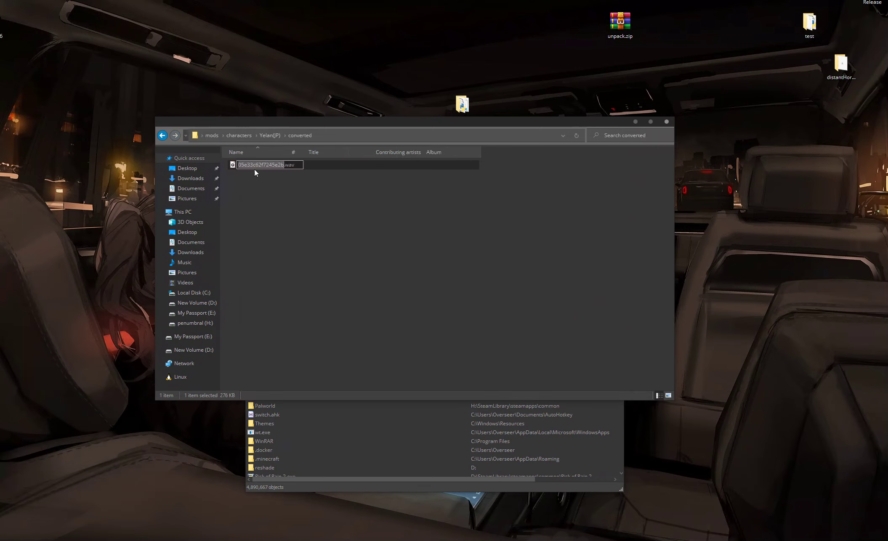
click(341, 429)
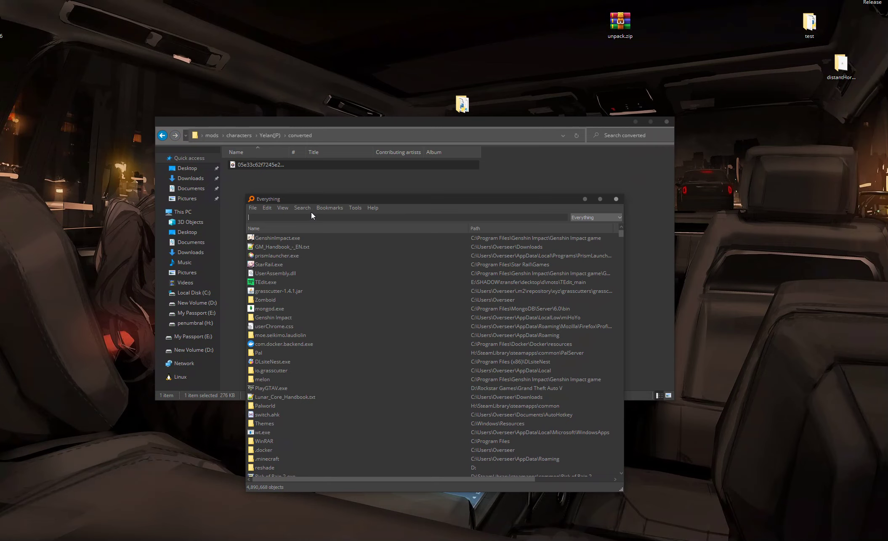
key(ctrl+v)
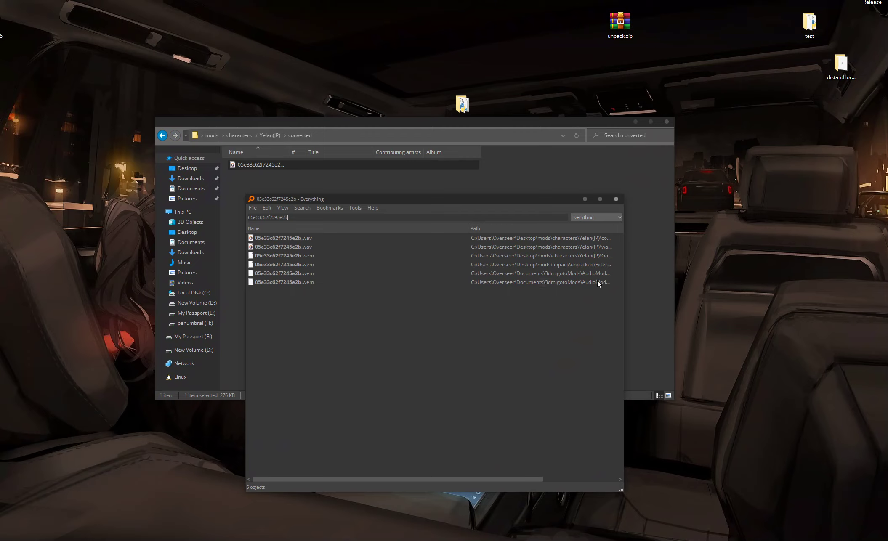
click(615, 199)
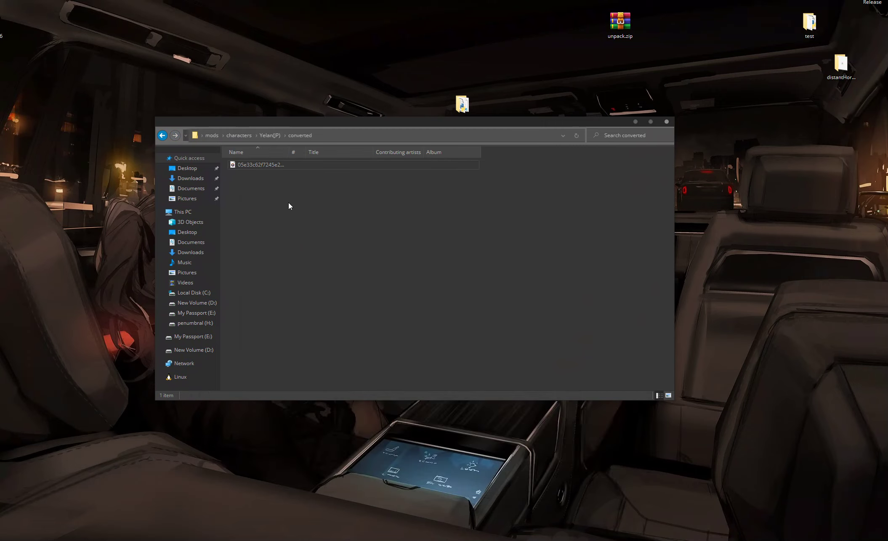
Step: Launch Wwise from the Start menu and open the WAVtoWEM project
key(alt+Left)
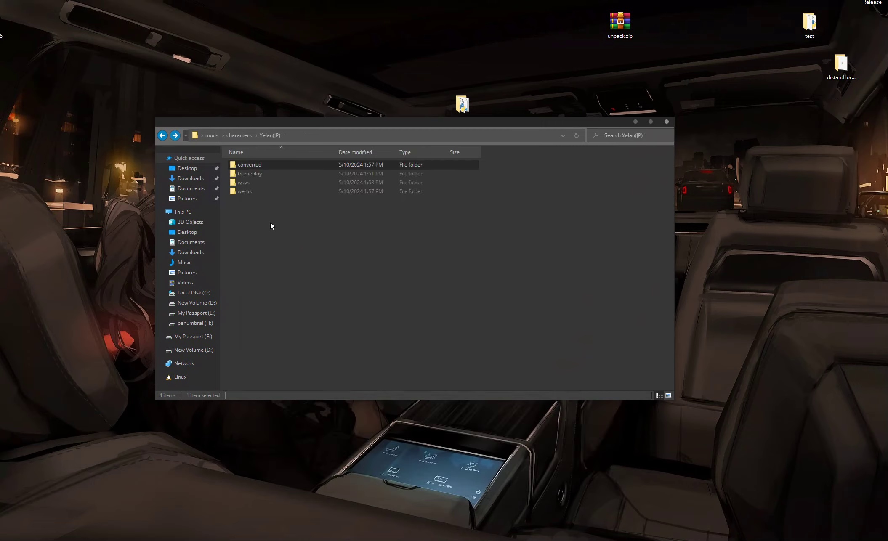
double_click(268, 191)
double_click(263, 165)
key(alt+Left)
key(alt+Left)
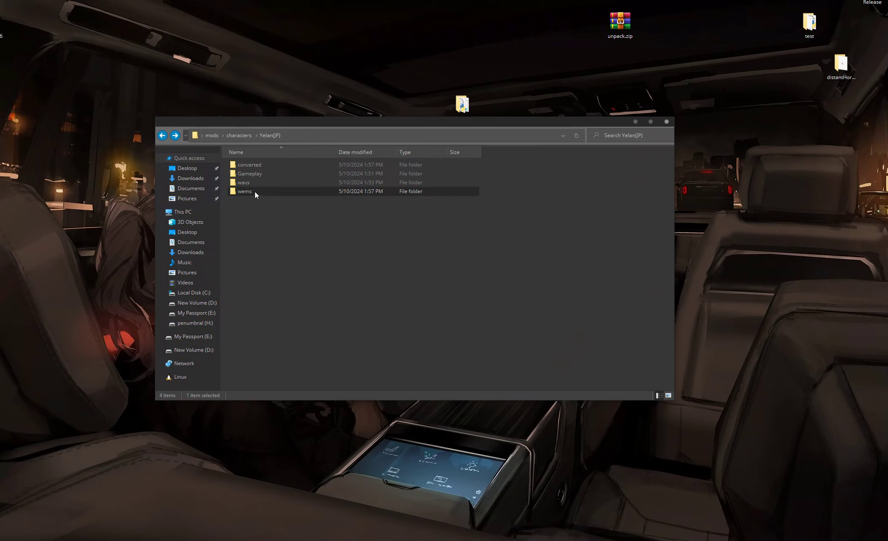
key(super)
text(ww)
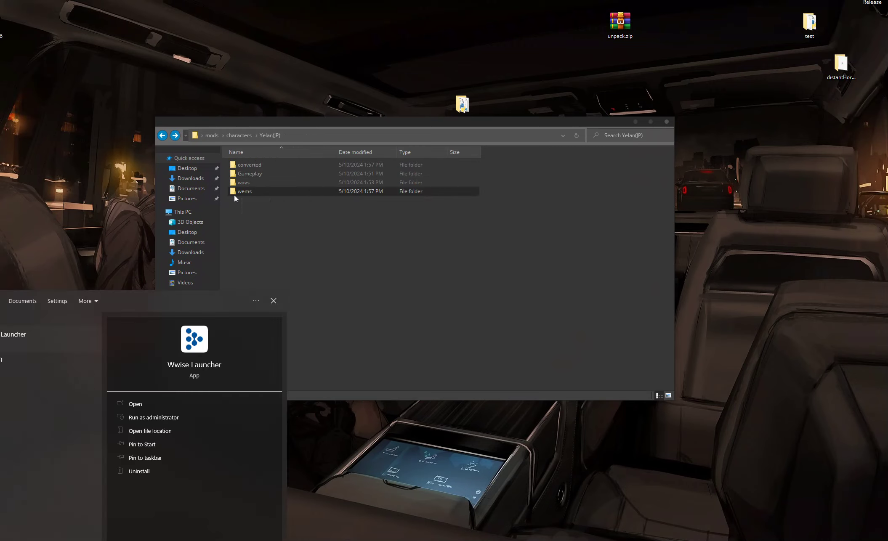
key(Down)
key(Return)
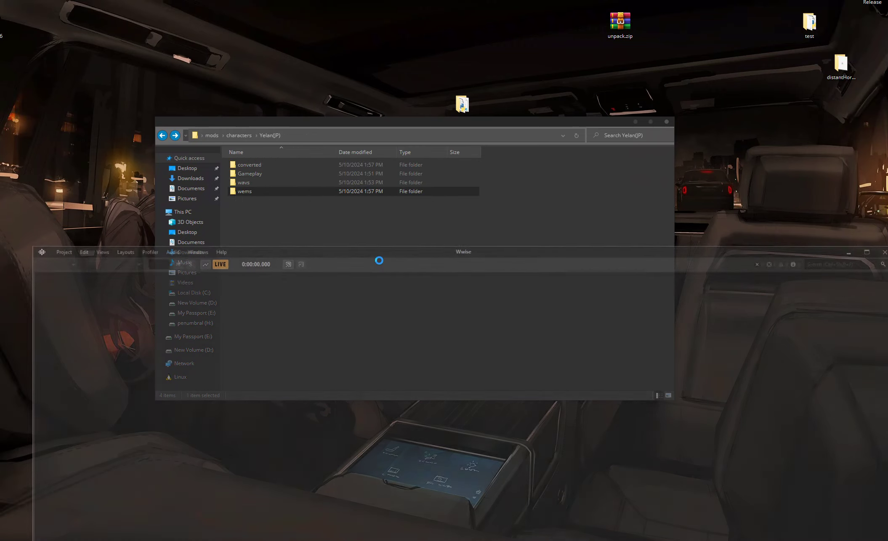
double_click(432, 343)
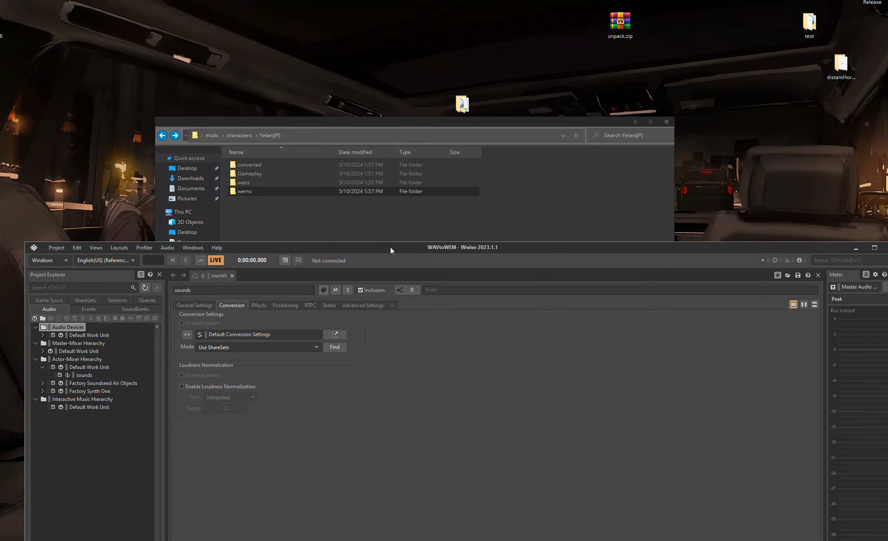
drag(390, 246, 392, 91)
Step: Import 05e33c62f7245e2b.wav from Desktop > mods > characters > Yelan(JP) > converted into the sounds object
right_click(85, 218)
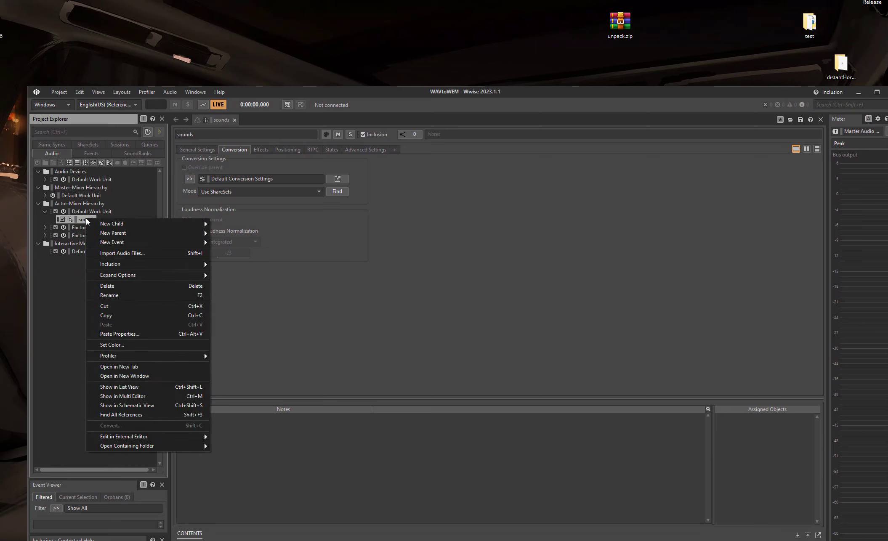
click(175, 254)
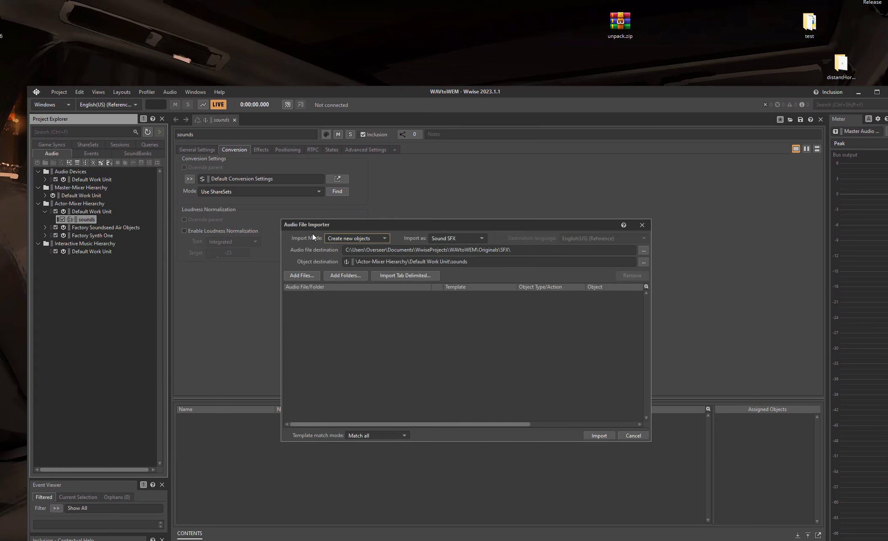
click(301, 275)
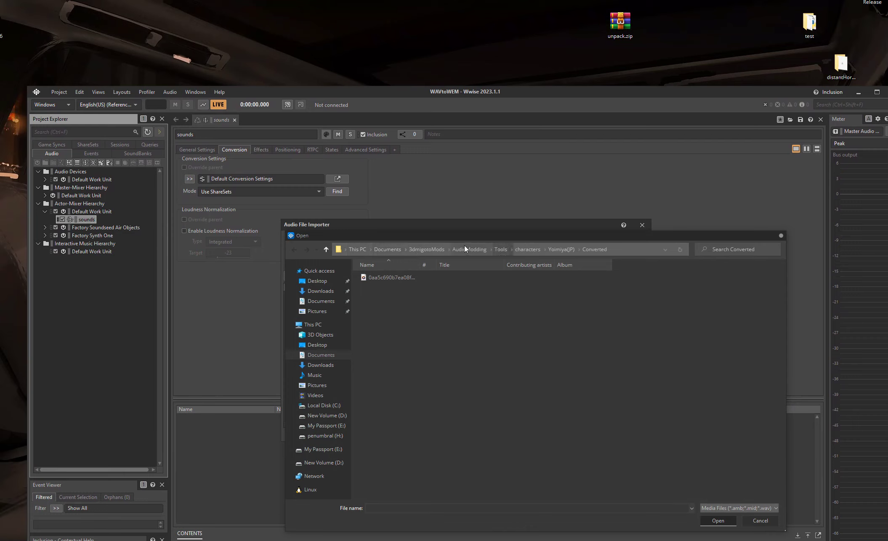
click(317, 281)
double_click(401, 322)
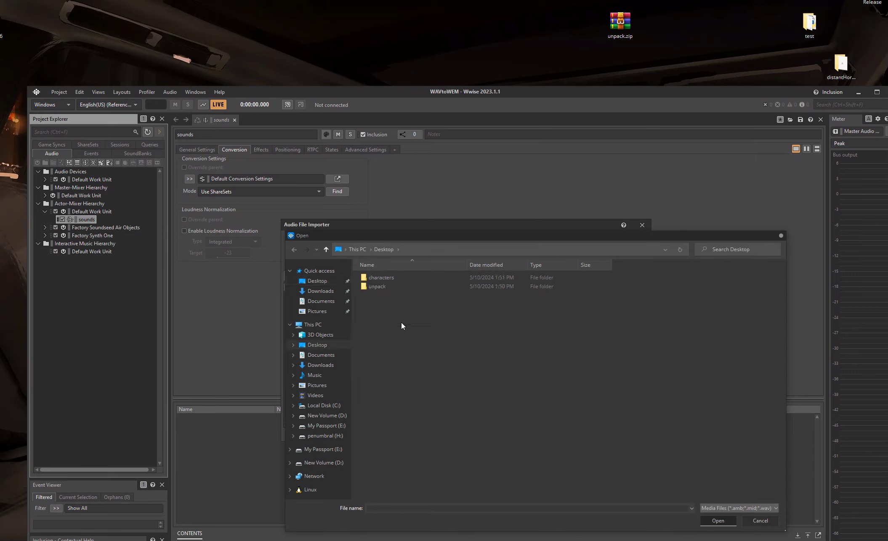
double_click(393, 280)
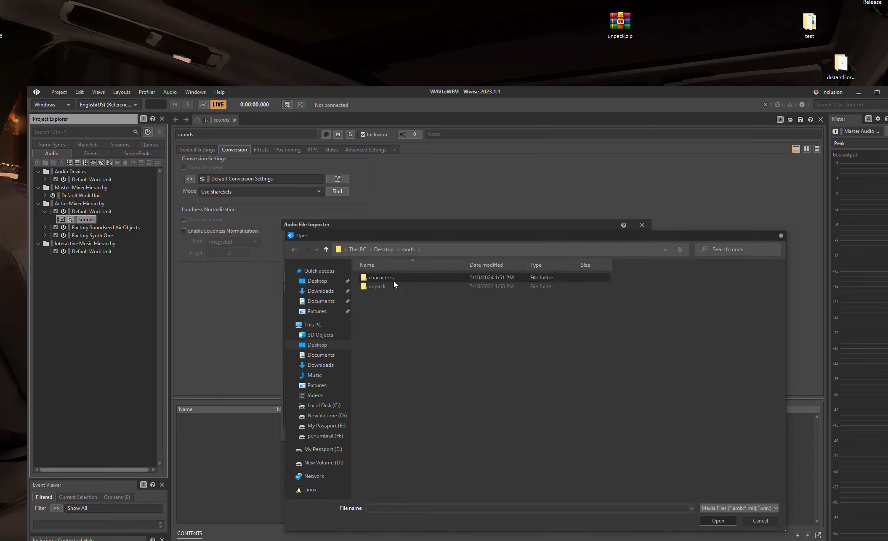
double_click(393, 279)
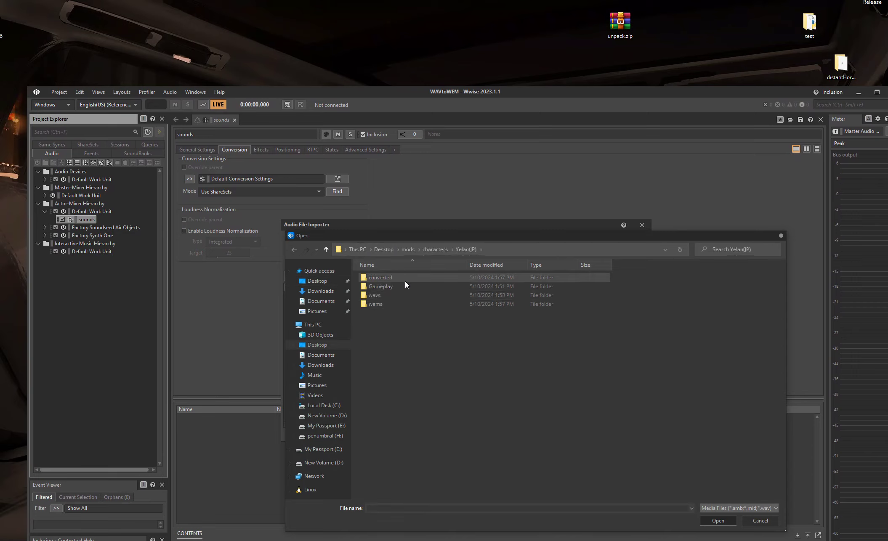
double_click(380, 278)
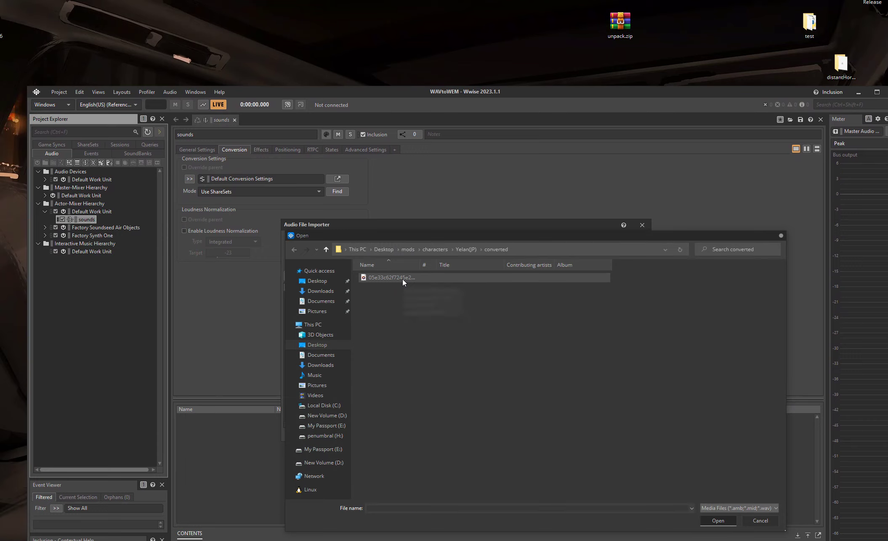
click(402, 279)
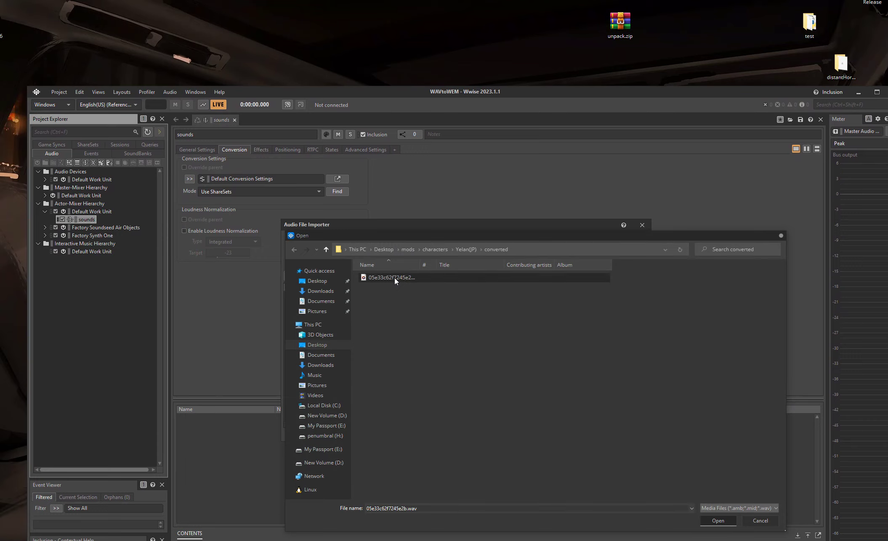
click(712, 523)
click(595, 435)
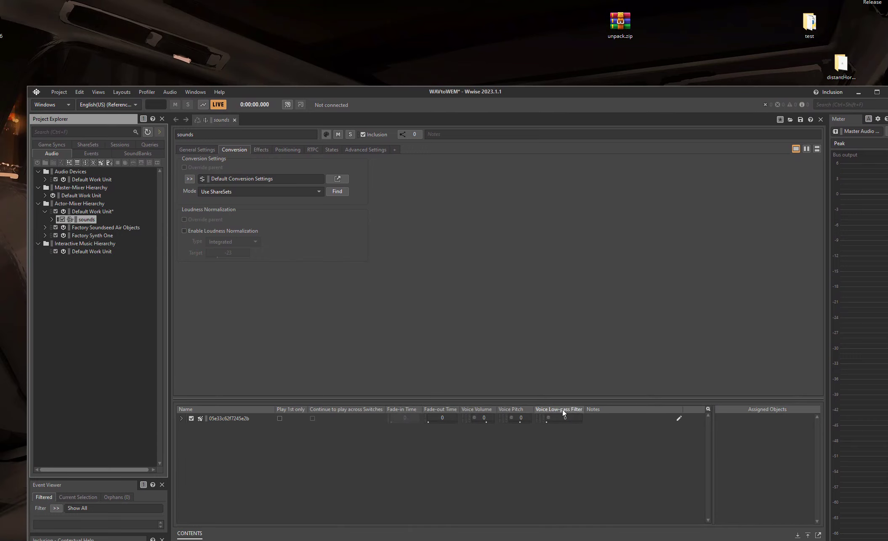
Step: Convert the imported sound using the Default Conversion Settings ShareSet
click(337, 179)
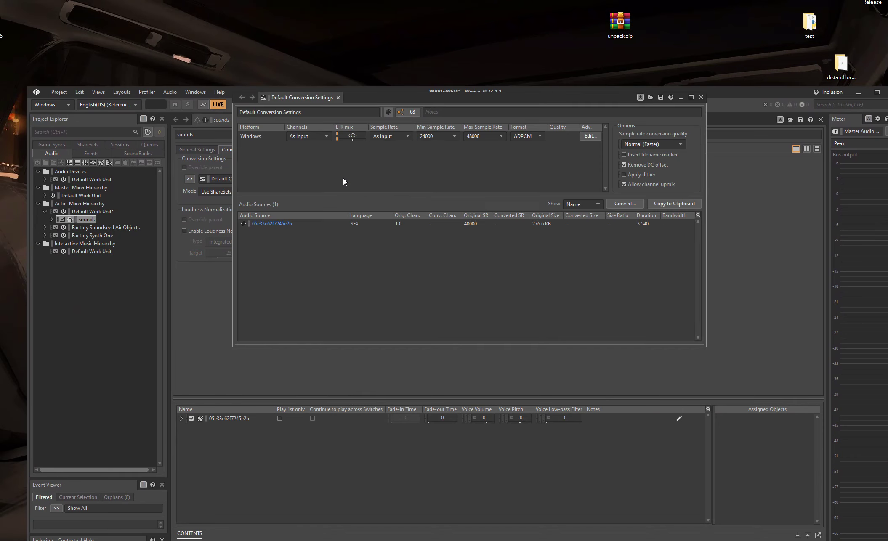
drag(392, 98, 371, 232)
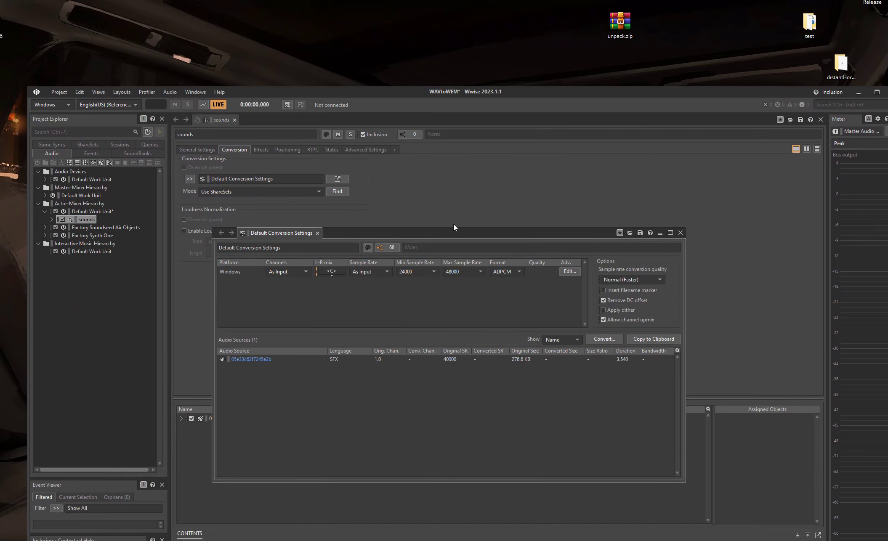
drag(452, 231, 478, 185)
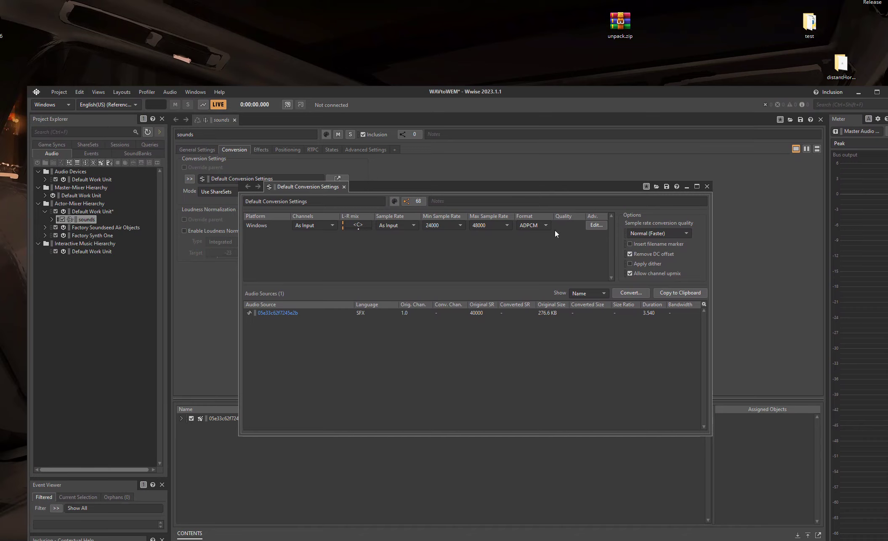
click(631, 292)
click(483, 381)
drag(390, 126, 391, 167)
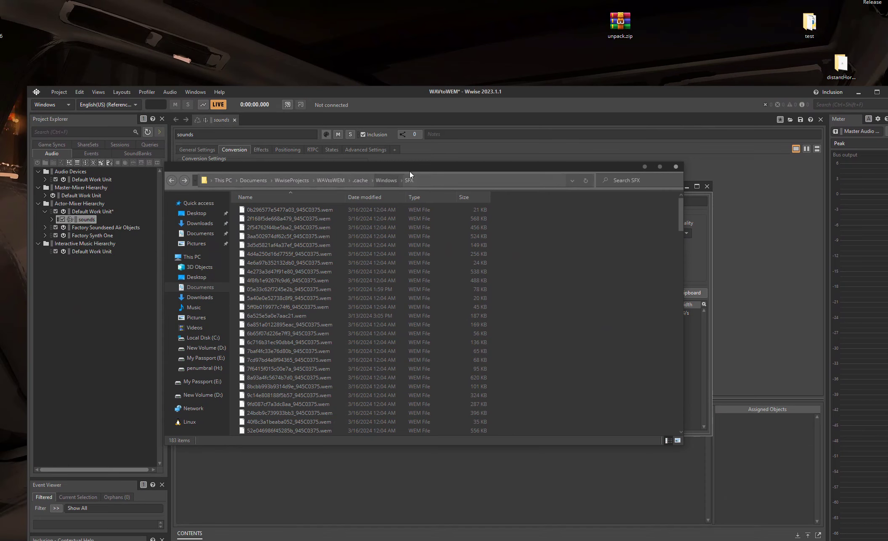
Step: Rename the converted WEM in the project's .cache > Windows > SFX folder to 05e33c62f7245e2b.wem by removing its suffix
drag(454, 167, 443, 335)
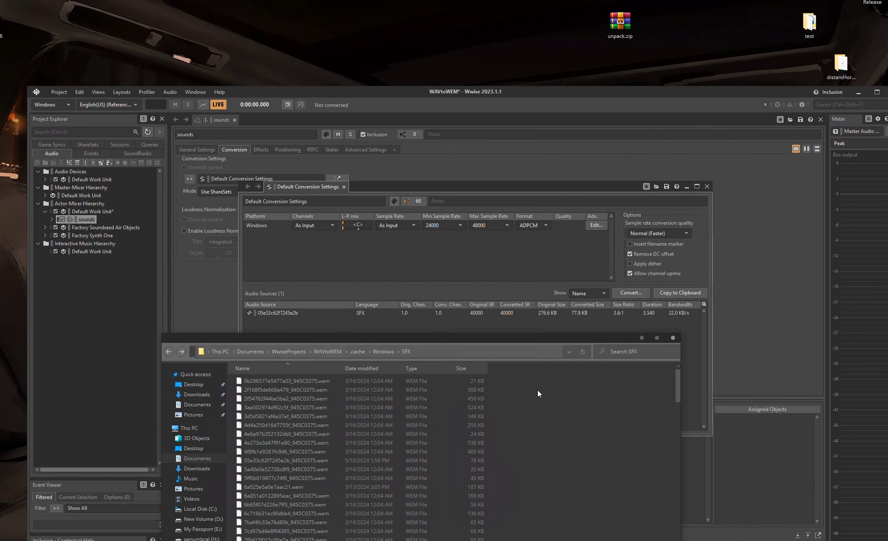
text(05)
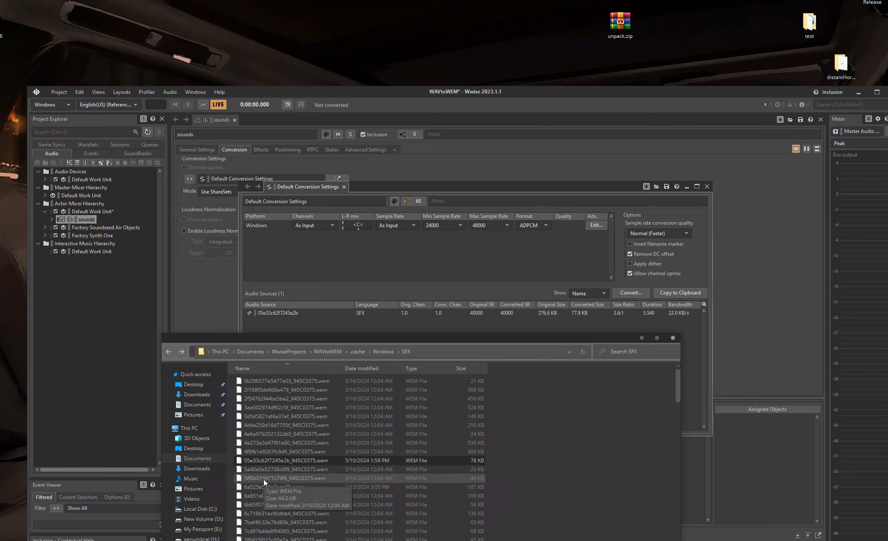
drag(367, 334, 413, 205)
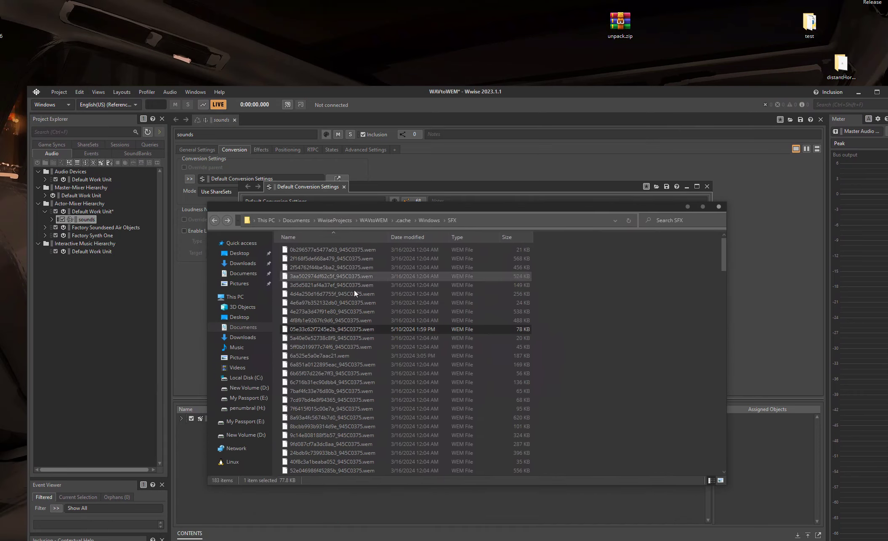
click(352, 330)
drag(362, 329, 340, 329)
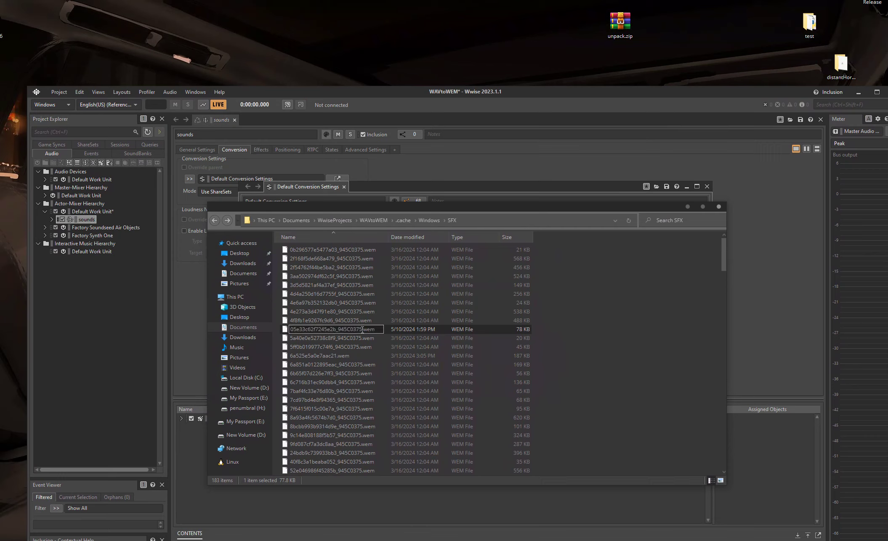
key(BackSpace)
key(Return)
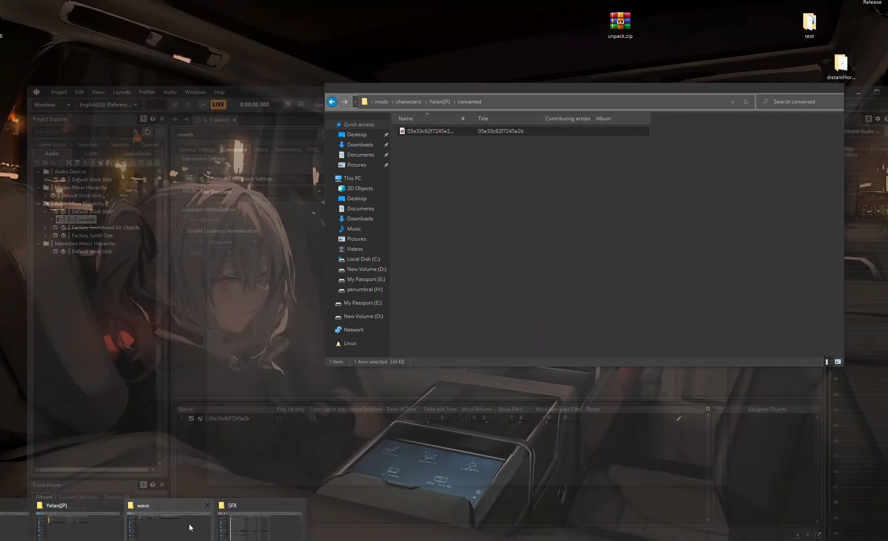
Step: Move 05e33c62f7245e2b.wem into mods > characters > Yelan(JP) > wems > External0
click(189, 524)
drag(456, 90, 167, 120)
key(BackSpace)
double_click(135, 186)
double_click(139, 161)
click(600, 207)
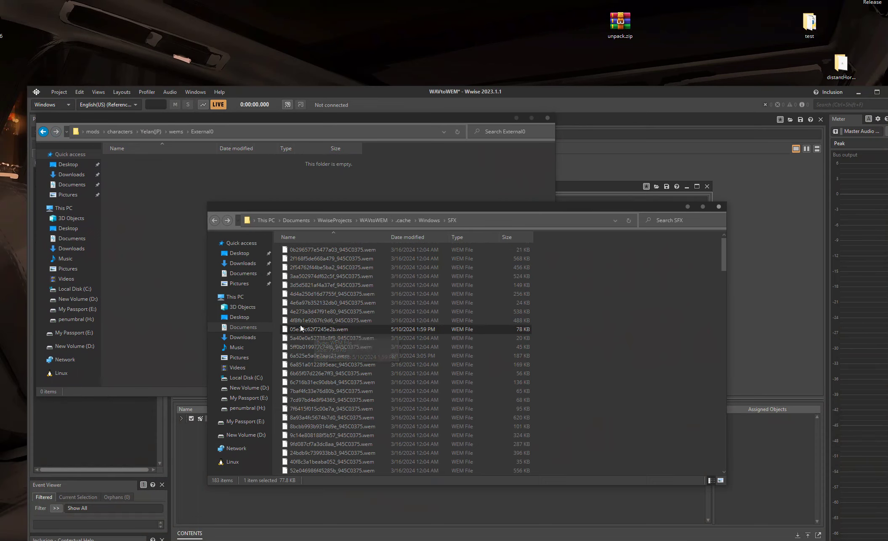
drag(290, 327, 121, 266)
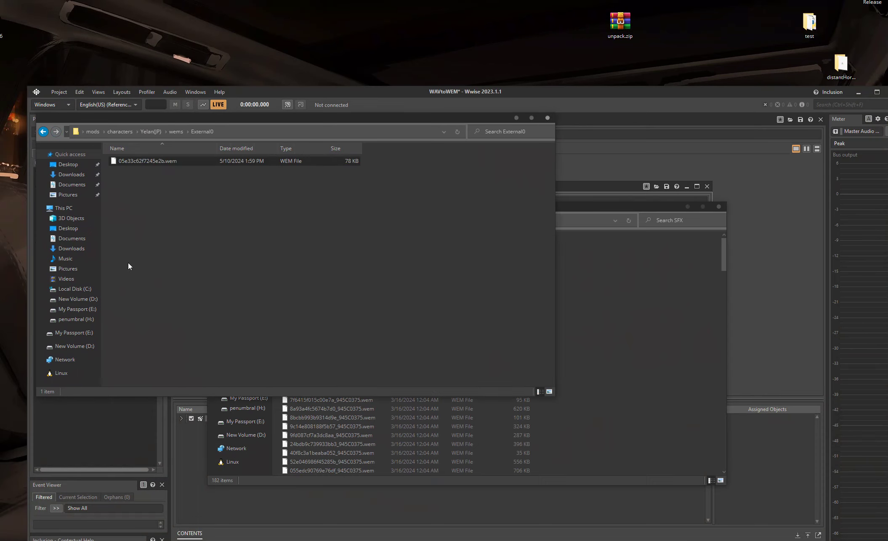
Step: Close the SFX folder window, Wwise and the Yelan(JP) folder window, keeping External0 open
click(221, 211)
click(719, 208)
drag(342, 115, 567, 139)
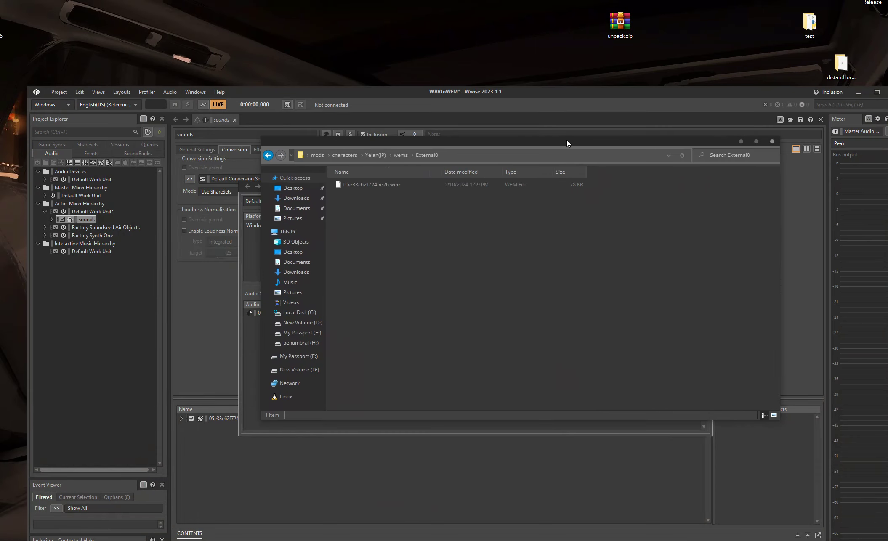
click(858, 94)
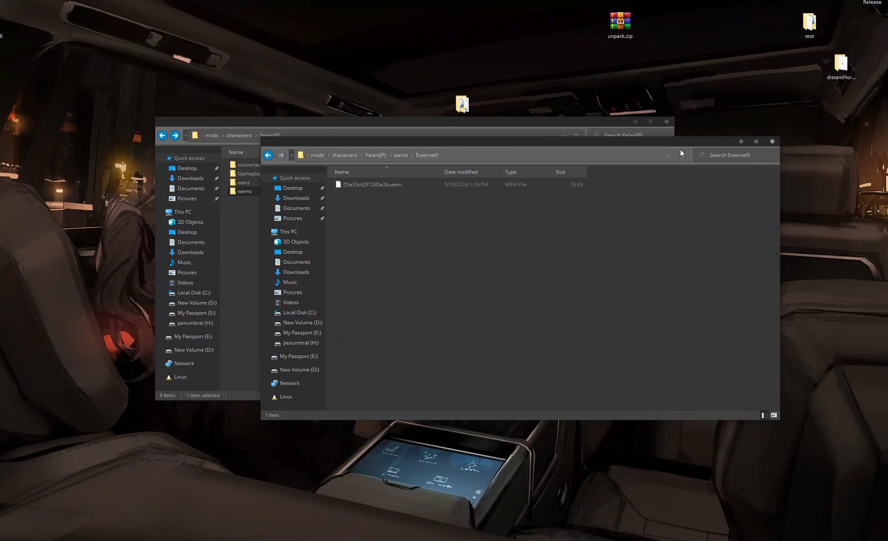
click(634, 123)
mouse_move(408, 140)
mouse_down()
mouse_move(398, 129)
mouse_move(415, 140)
mouse_up()
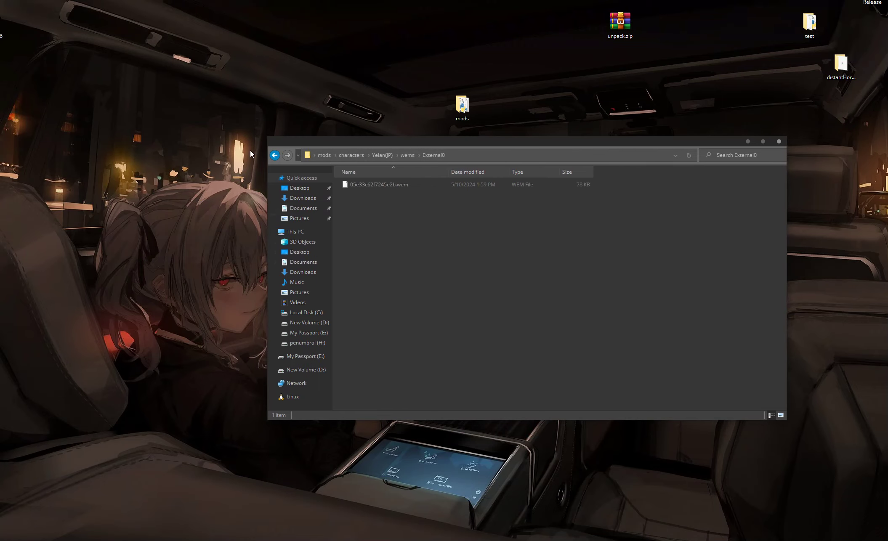
Step: Load 05e33c62f7245e2b.wem into a foobar2000 playlist, play it to check, and close the player
key(Return)
click(104, 96)
key(Delete)
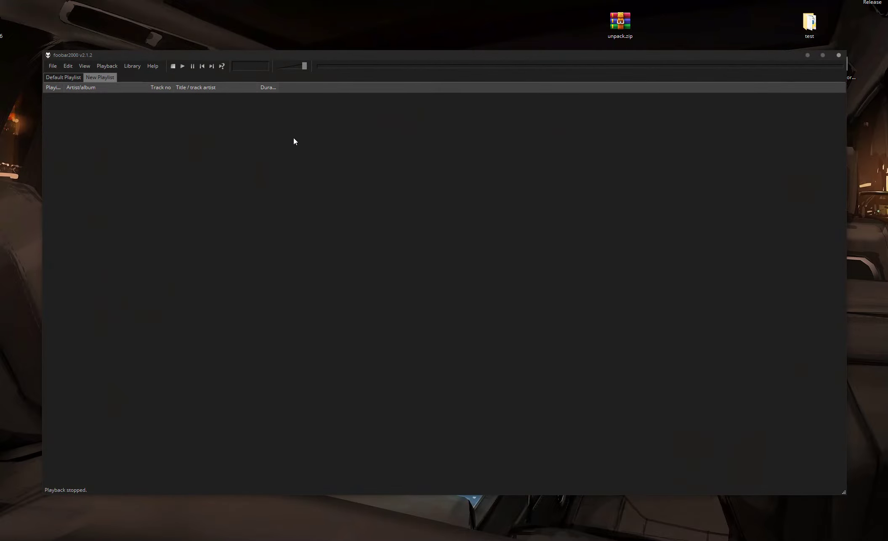
key(alt+Tab)
drag(375, 187, 170, 196)
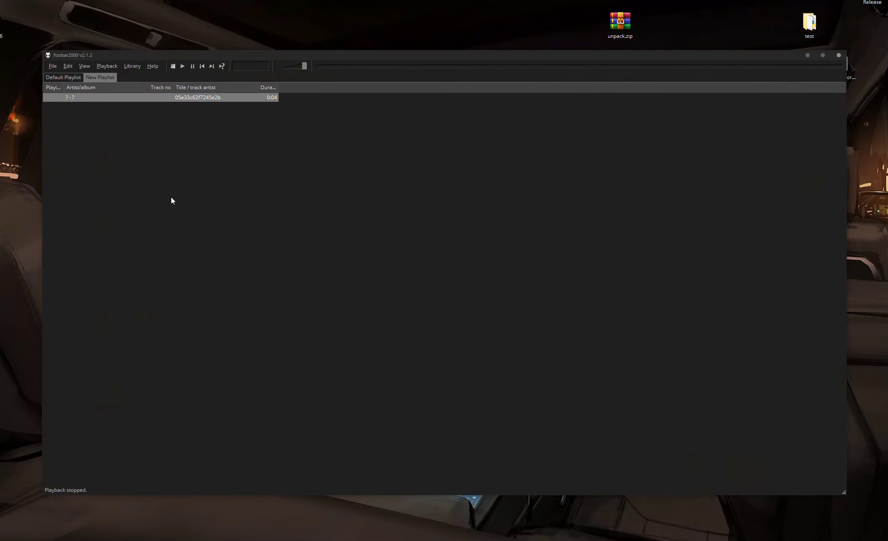
double_click(161, 98)
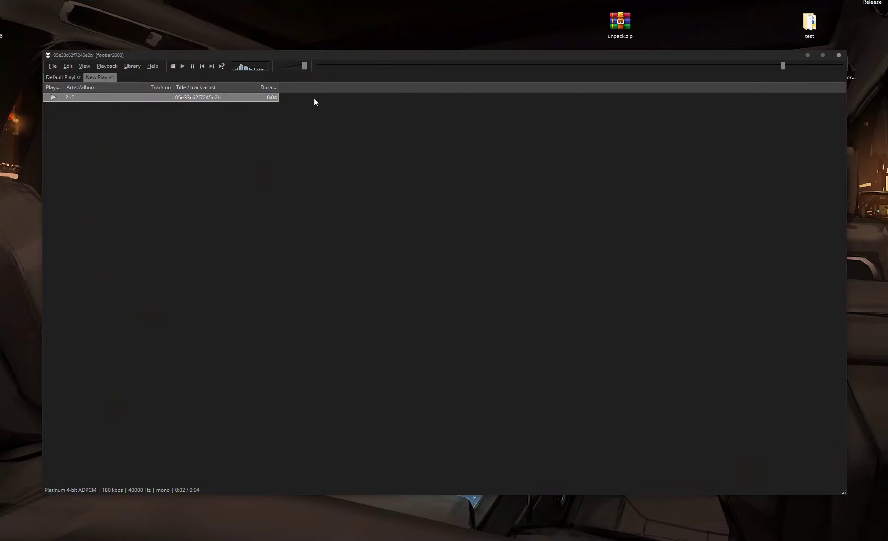
click(838, 57)
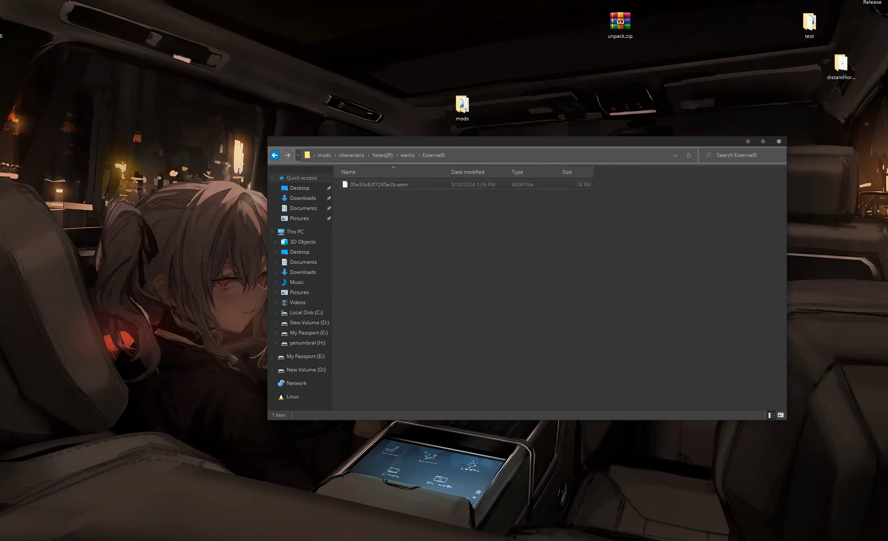
Step: Switch to the browser and review the settings of the rvc-Blue-archives Hugging Face space
mouse_move(32, 540)
click(77, 525)
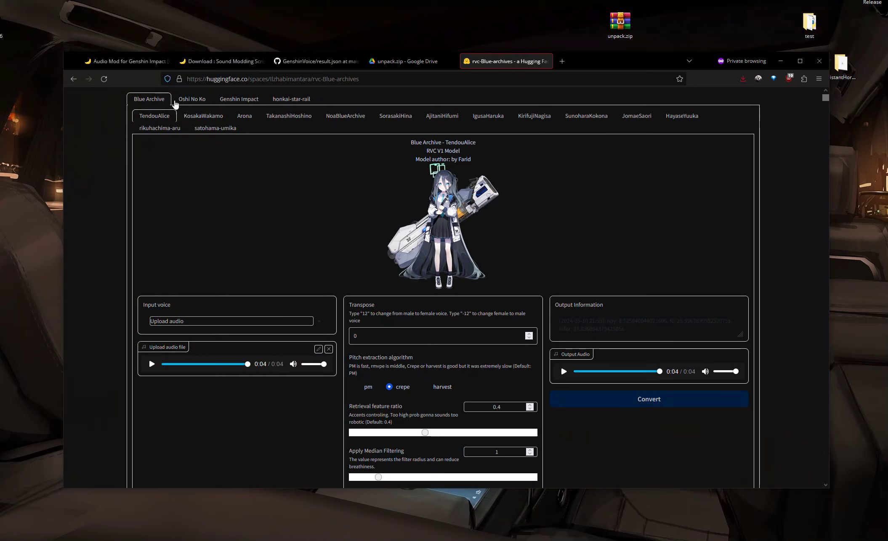
scroll(316, 143, up, 2)
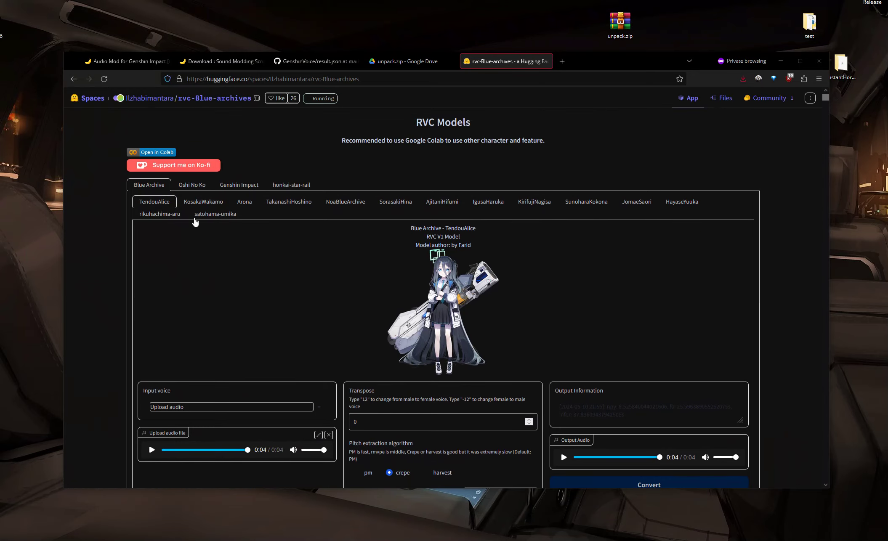
scroll(192, 229, down, 6)
scroll(305, 254, up, 3)
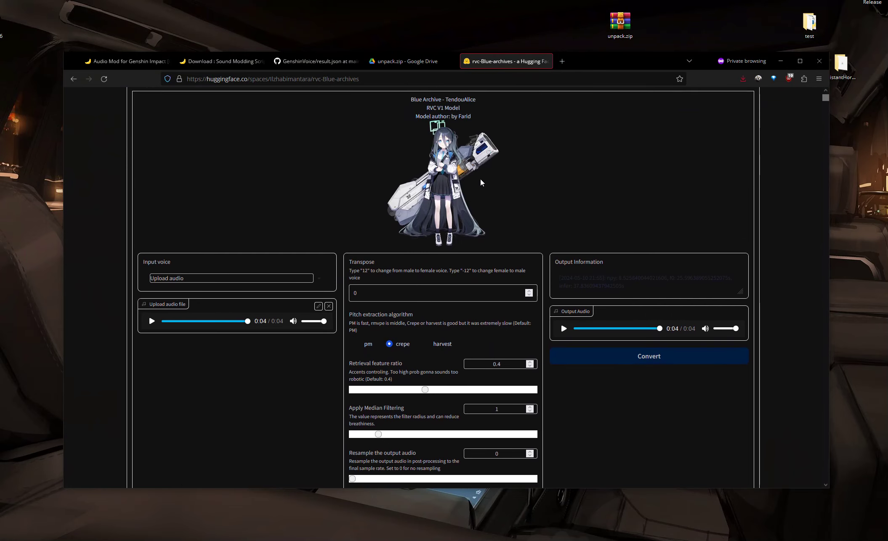
scroll(482, 182, up, 3)
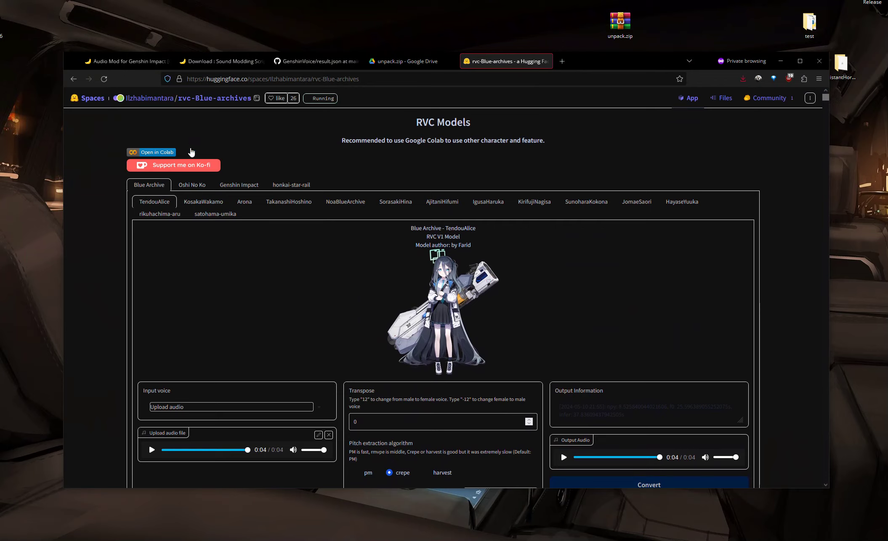
scroll(583, 232, down, 3)
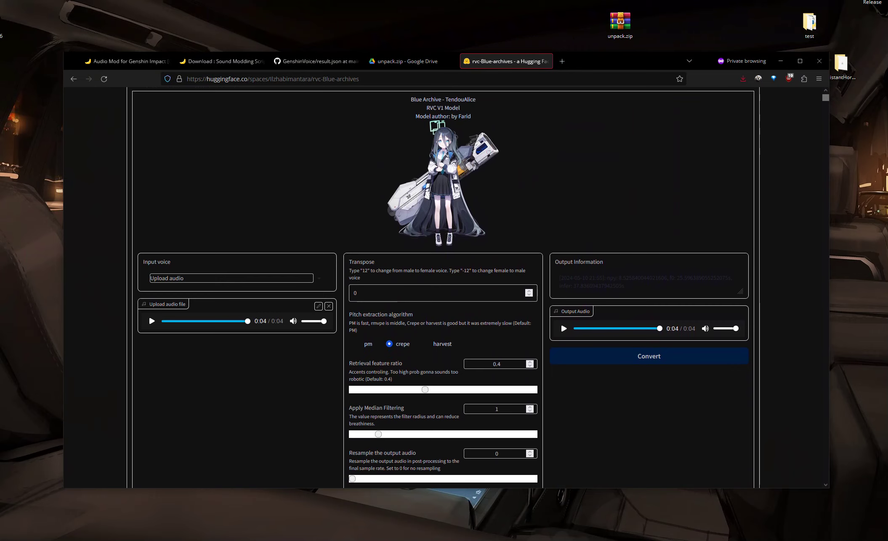
scroll(501, 262, up, 3)
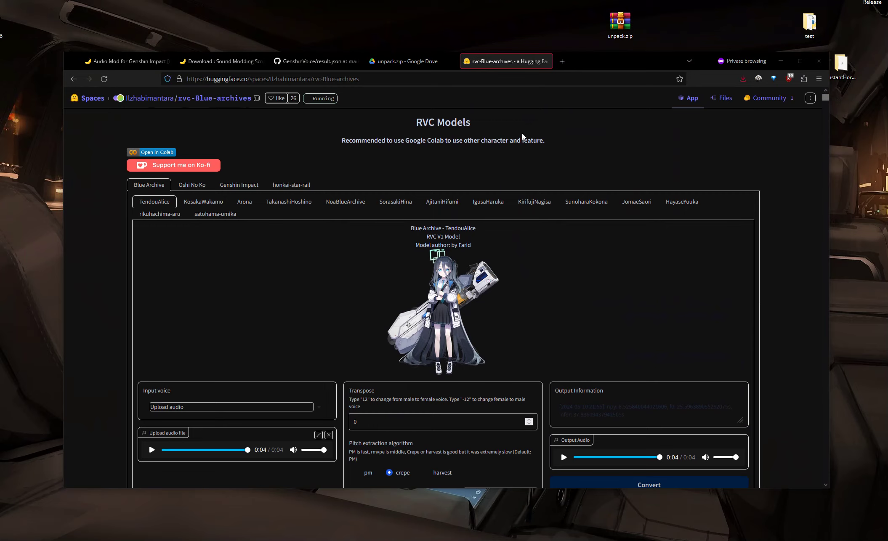
scroll(388, 241, down, 3)
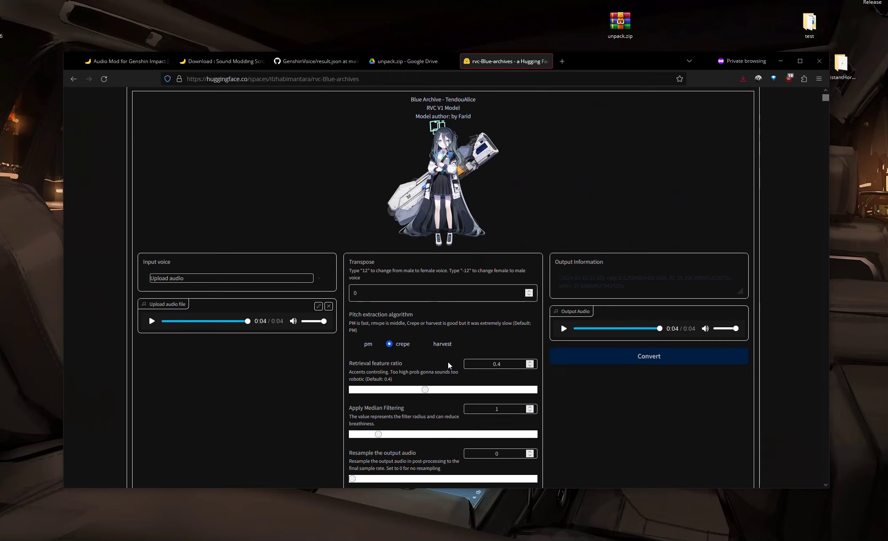
scroll(442, 349, down, 2)
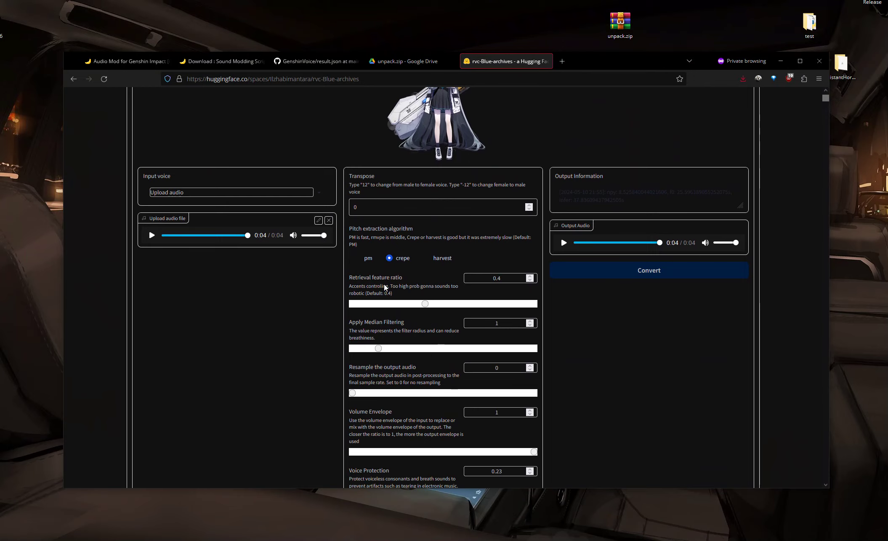
scroll(407, 450, down, 2)
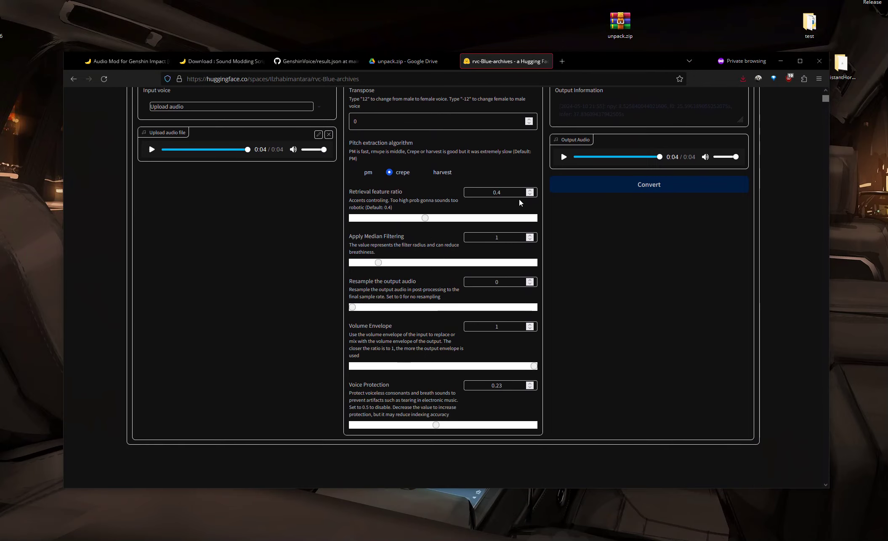
scroll(482, 258, up, 3)
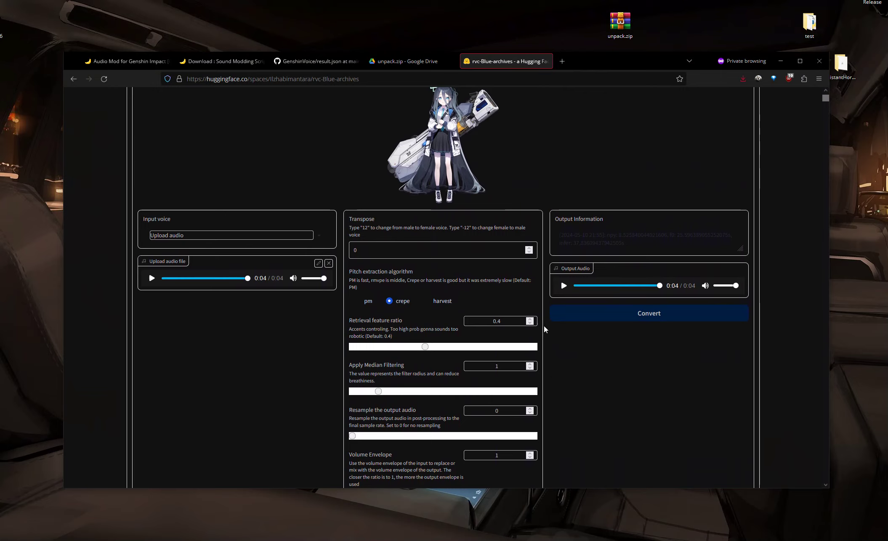
scroll(518, 332, down, 3)
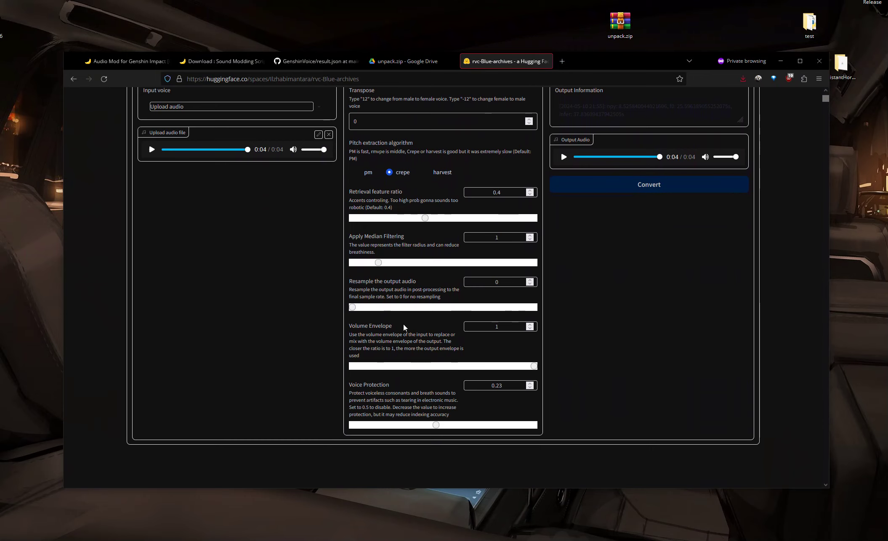
scroll(453, 336, up, 6)
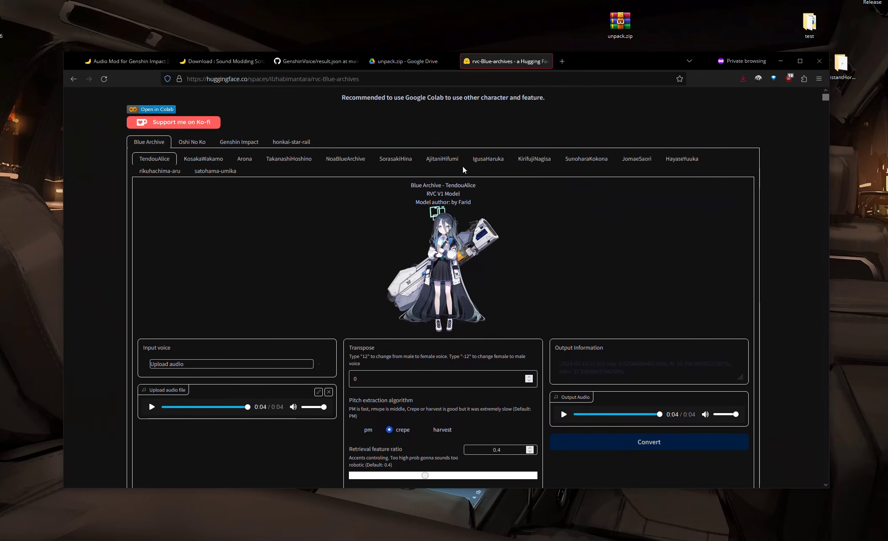
scroll(442, 189, up, 1)
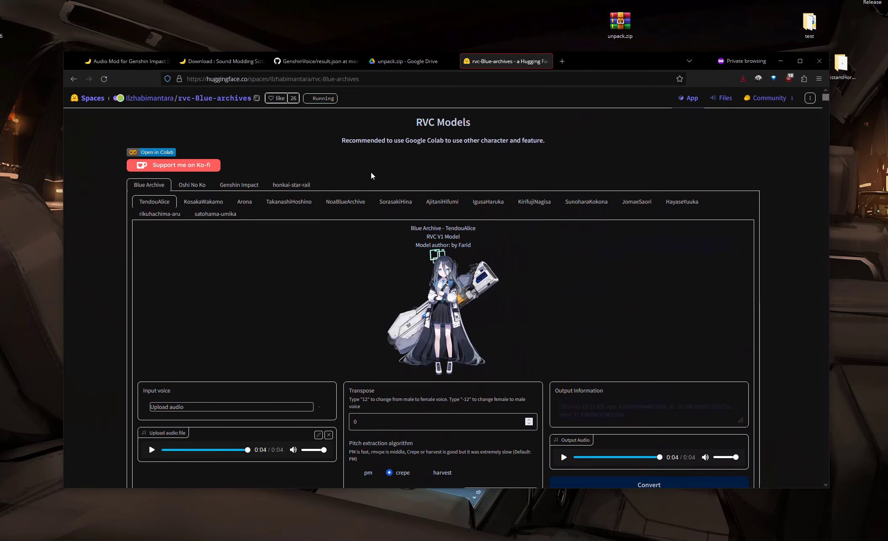
Step: Open Hugging Face in a new tab and browse its Models page categories
middle_click(93, 100)
scroll(94, 102, down, 1)
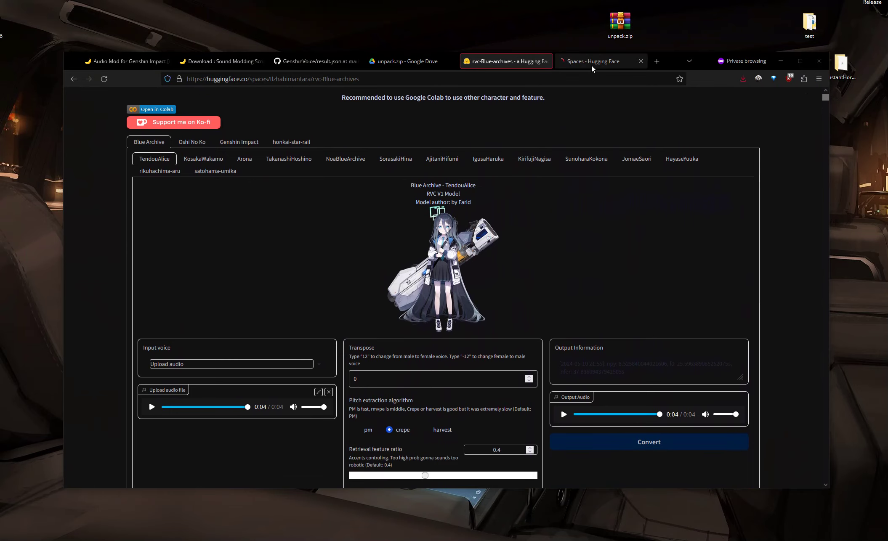
click(592, 66)
click(157, 101)
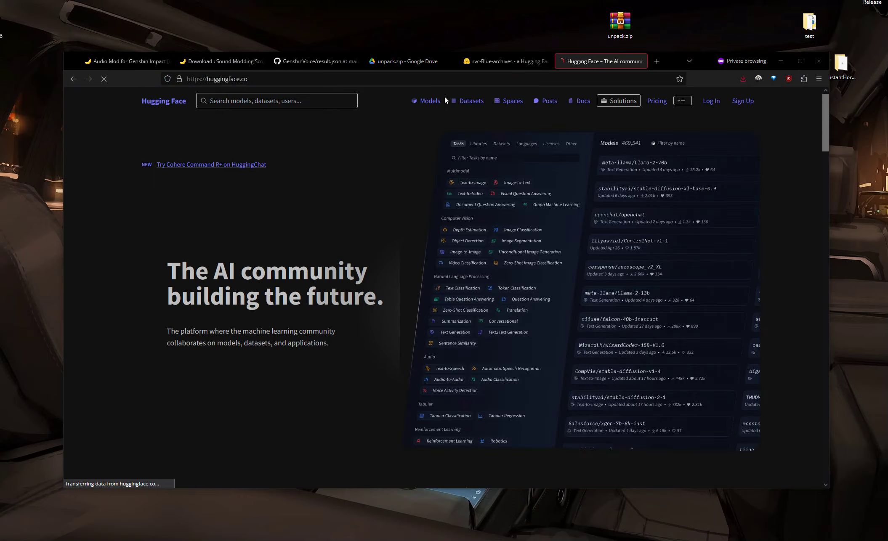
click(430, 102)
click(272, 101)
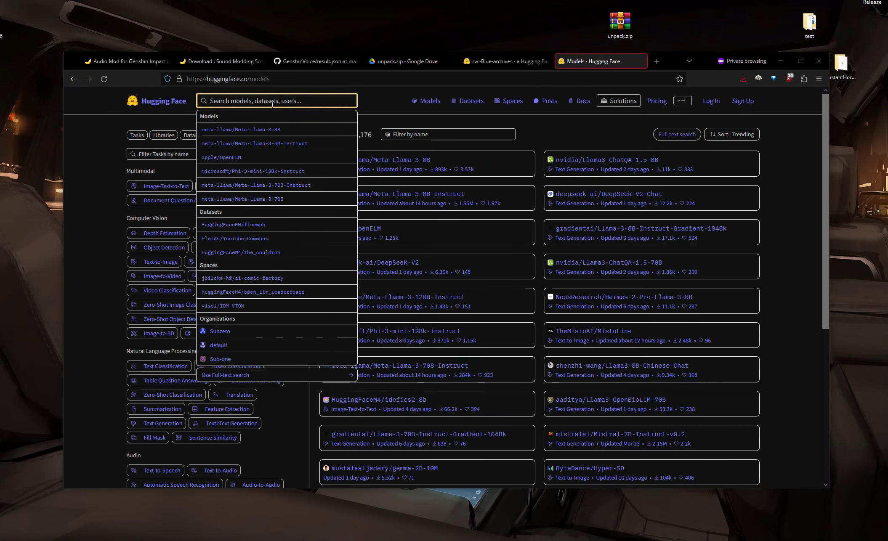
click(99, 342)
scroll(238, 386, down, 4)
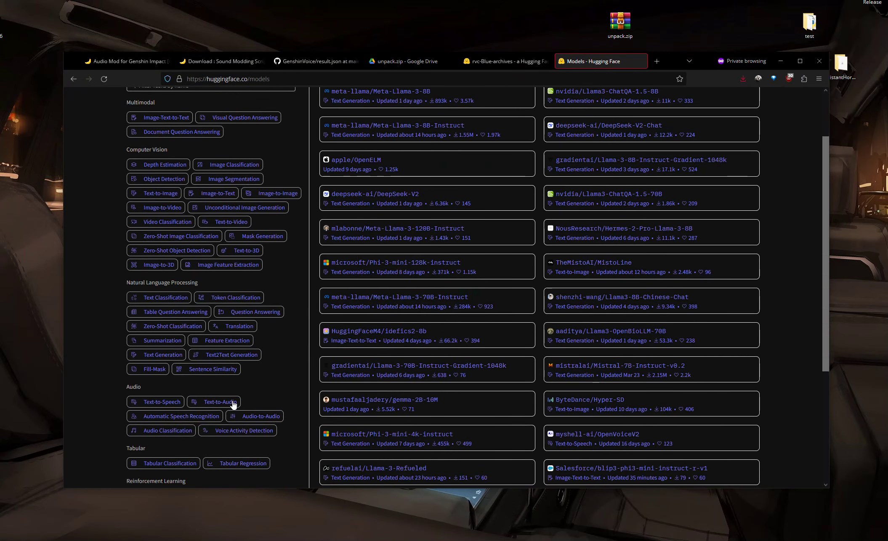
Step: Filter the Hugging Face models list by the Audio-to-Audio task
click(259, 316)
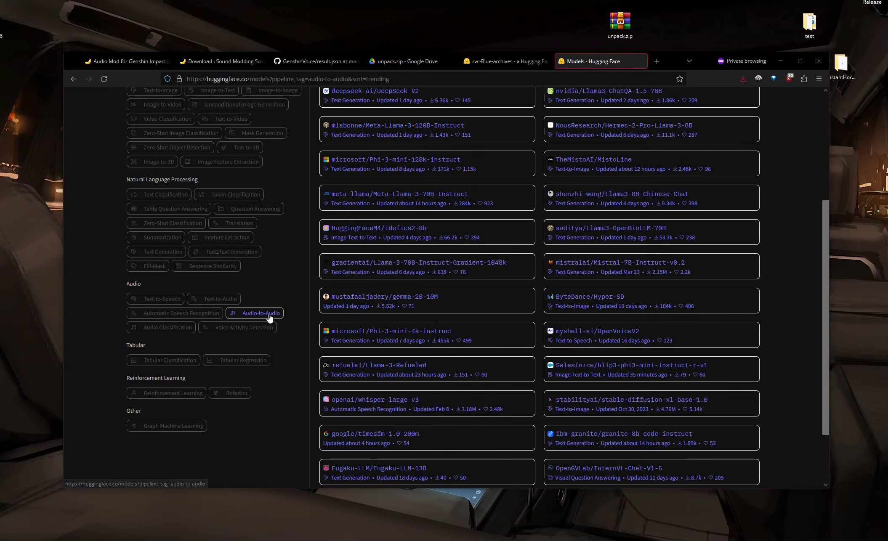
scroll(285, 248, up, 4)
click(257, 101)
text(blue)
key(Return)
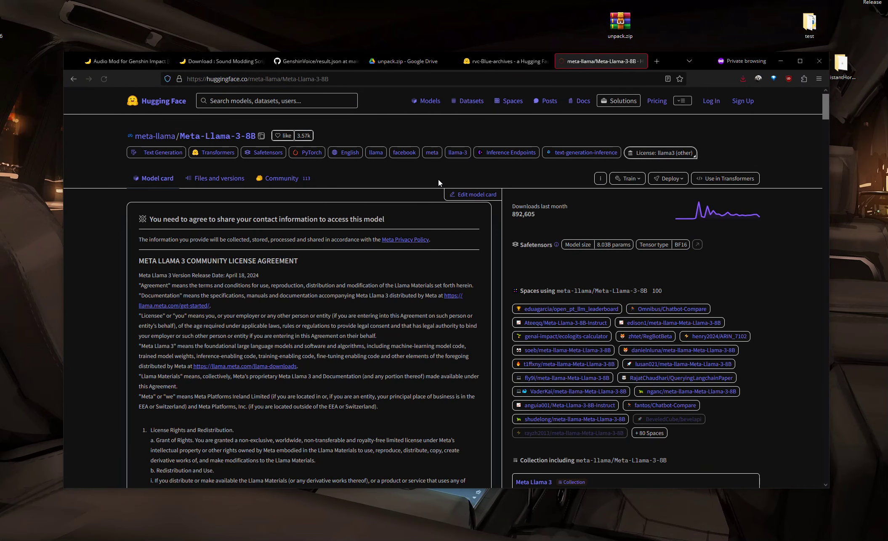
key(alt+Left)
Step: Run a Hugging Face full-text search for blue and scroll through the results
click(286, 101)
text(blu)
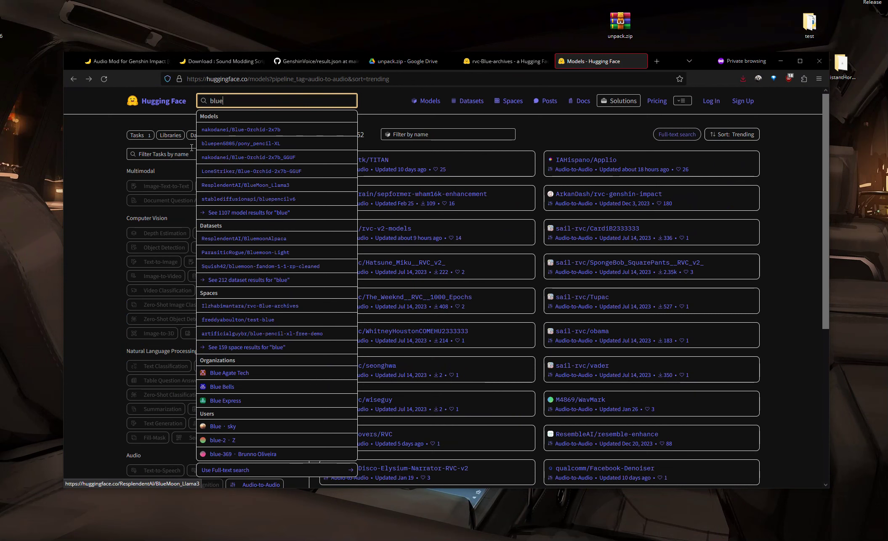
click(230, 470)
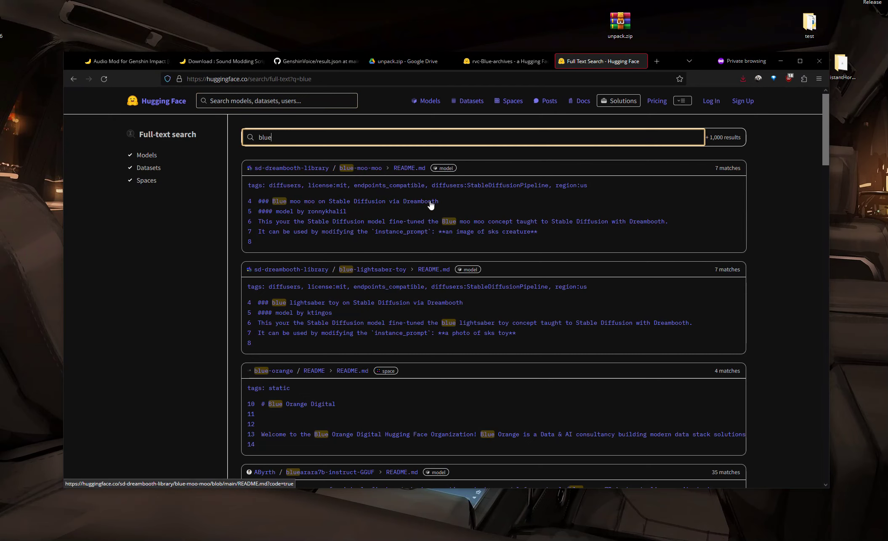
scroll(417, 337, down, 2)
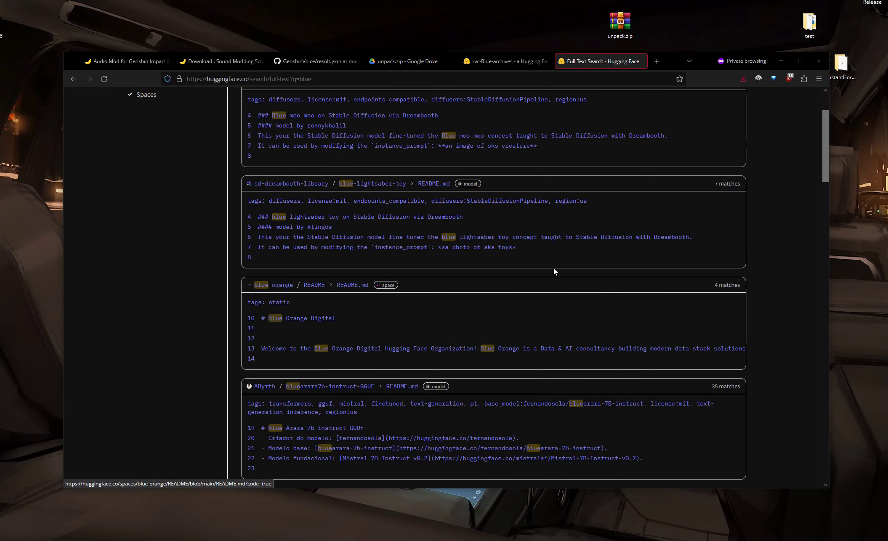
scroll(610, 343, down, 3)
scroll(406, 263, up, 5)
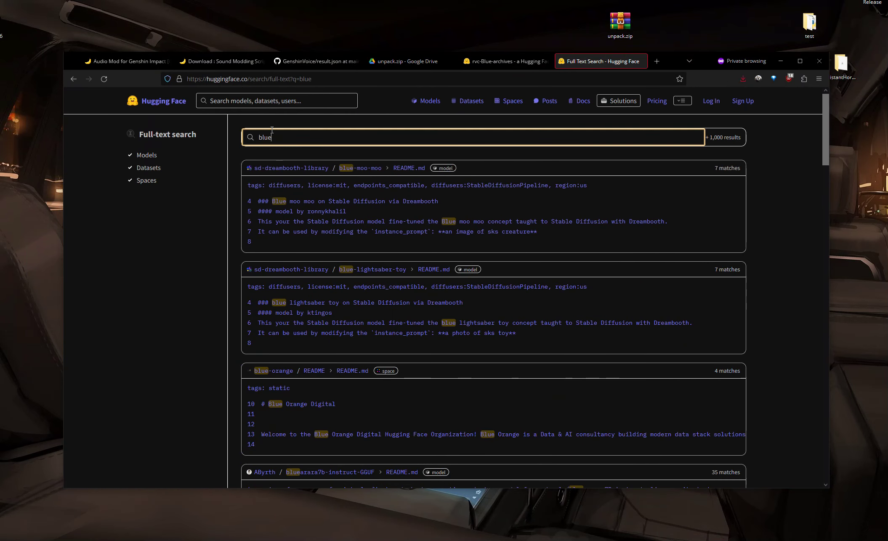
Step: Refine the full-text search query to blue rvc and review the results
text(vc)
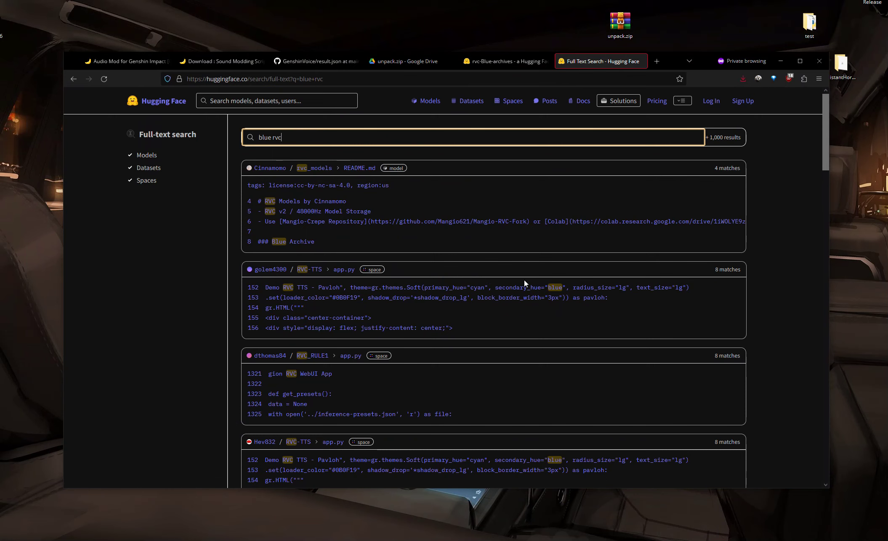
scroll(466, 358, down, 2)
scroll(434, 347, up, 2)
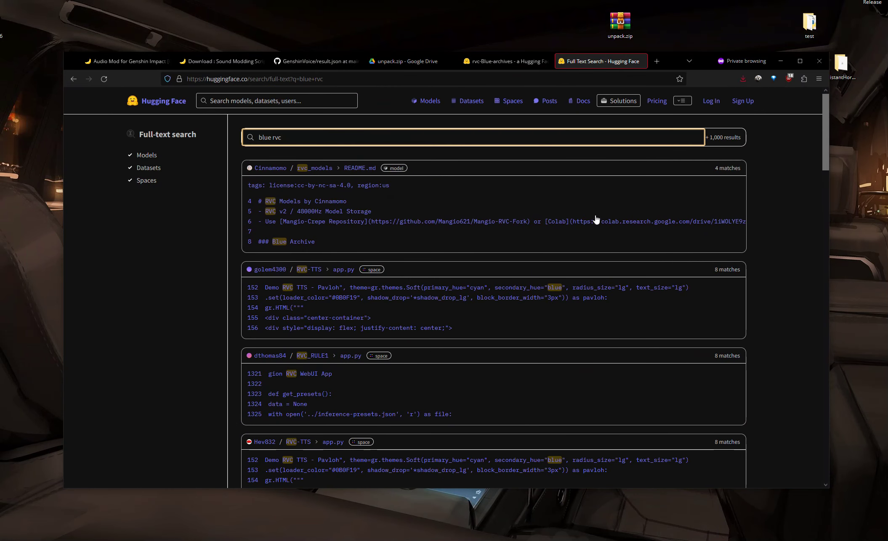
Step: Open the Cinnamomo/rvc_models README result and view the repository's model card listing Blue Archive and Genshin Impact models
click(328, 198)
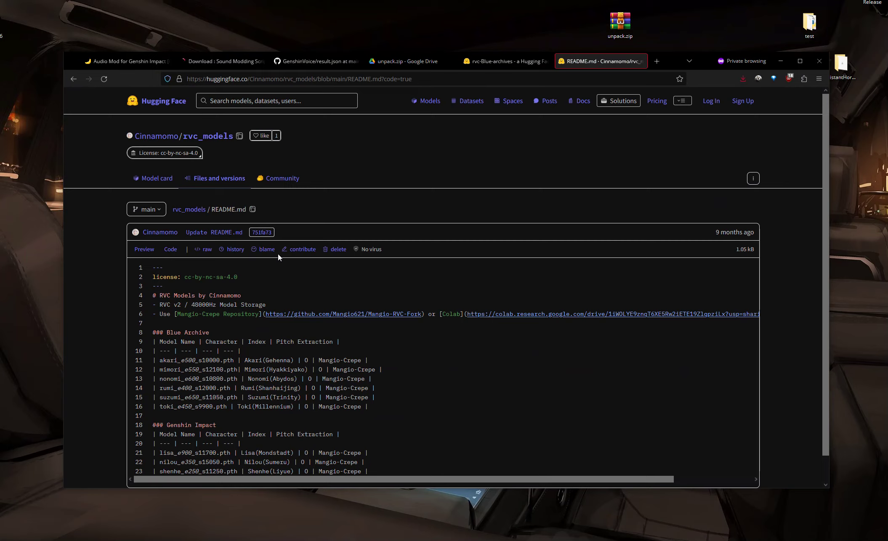
scroll(294, 297, down, 2)
scroll(295, 297, up, 2)
click(157, 179)
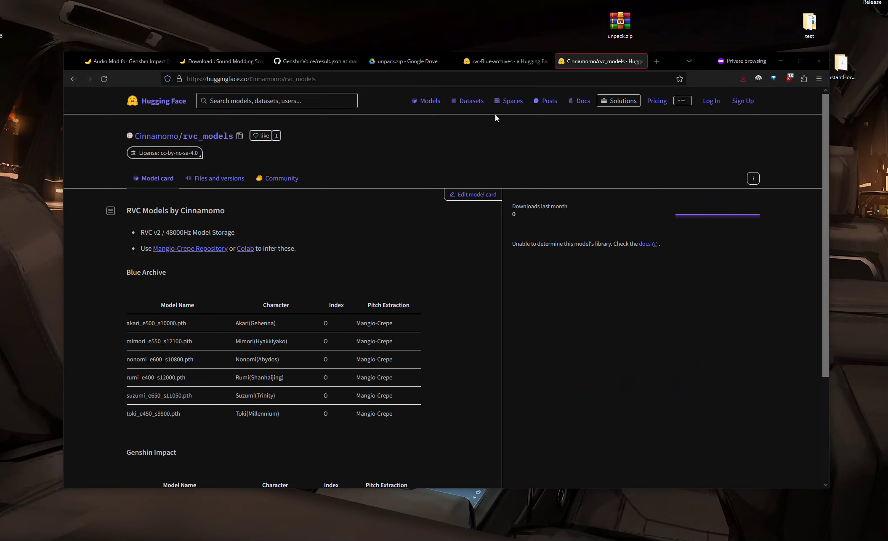
Step: Open the Hugging Face Spaces directory
click(510, 102)
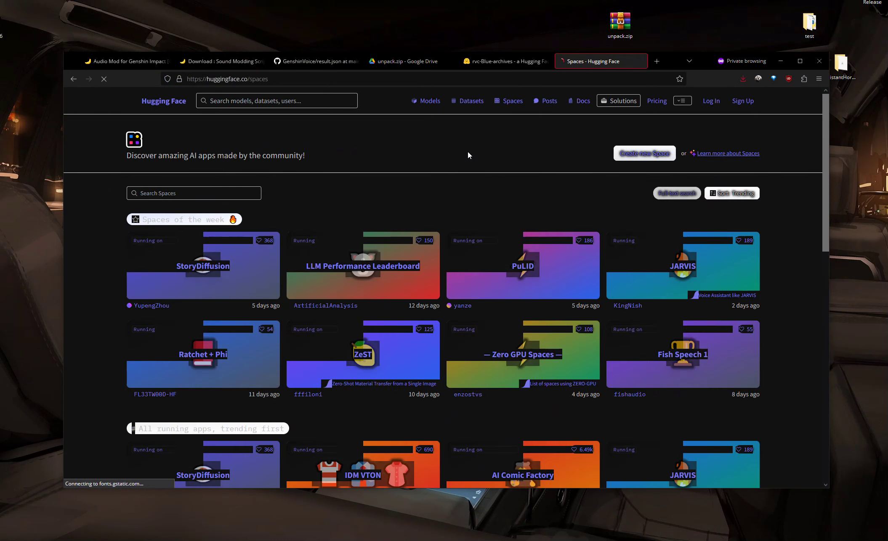